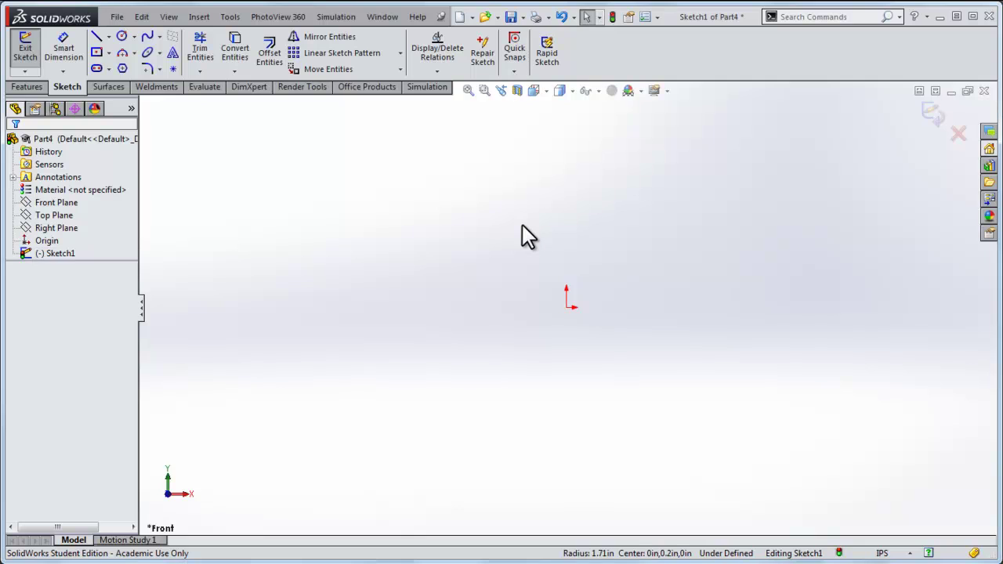
- Sketch a 180° three-point arc centred on the origin with a radius of about 2.01 in
left_click(122, 50)
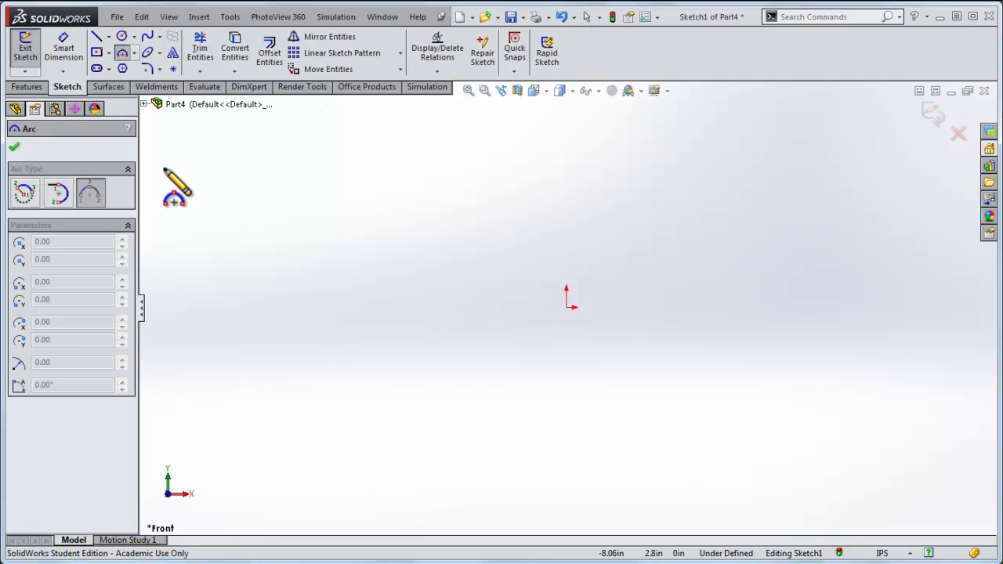
left_click(567, 208)
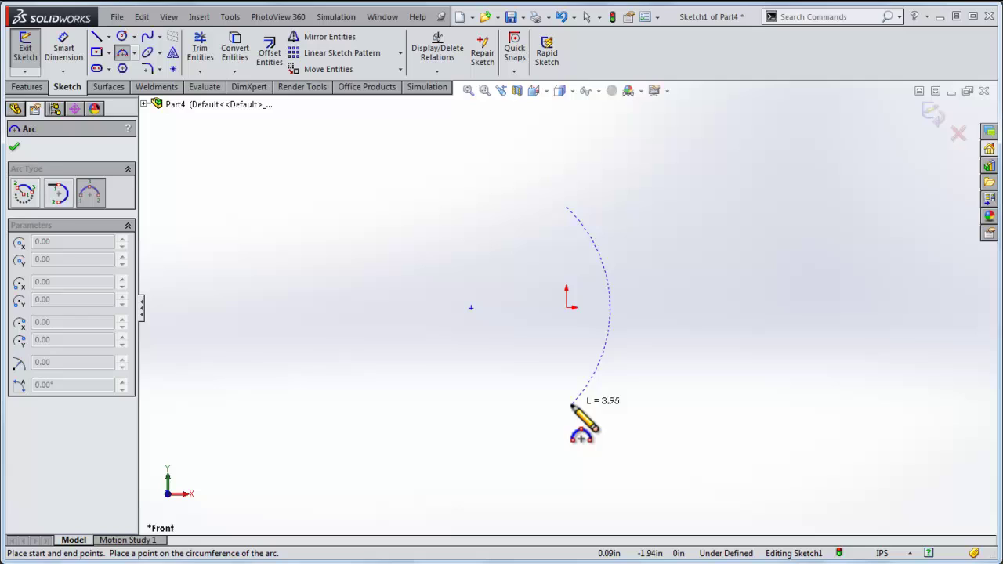
left_click(566, 407)
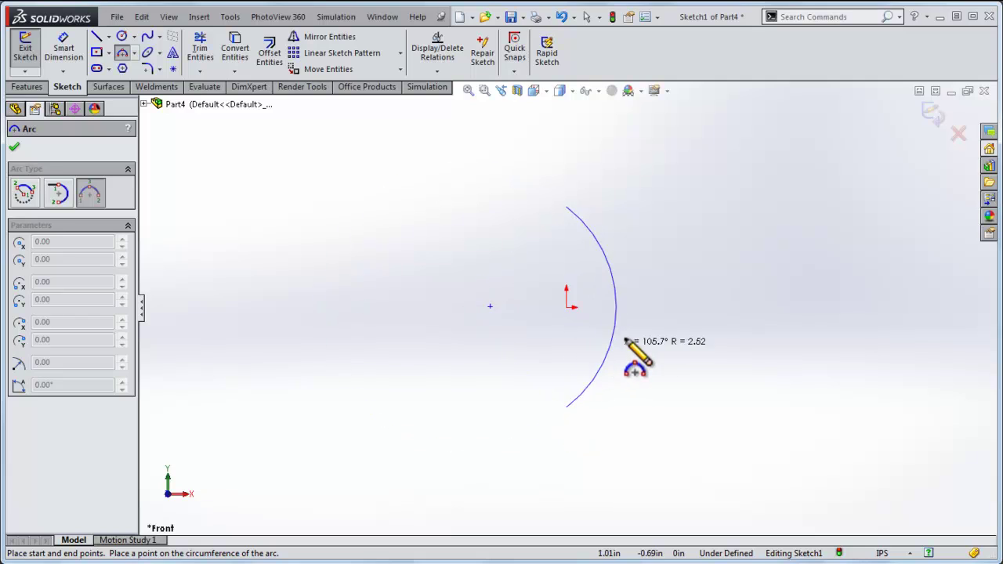
left_click(669, 320)
key("Escape")
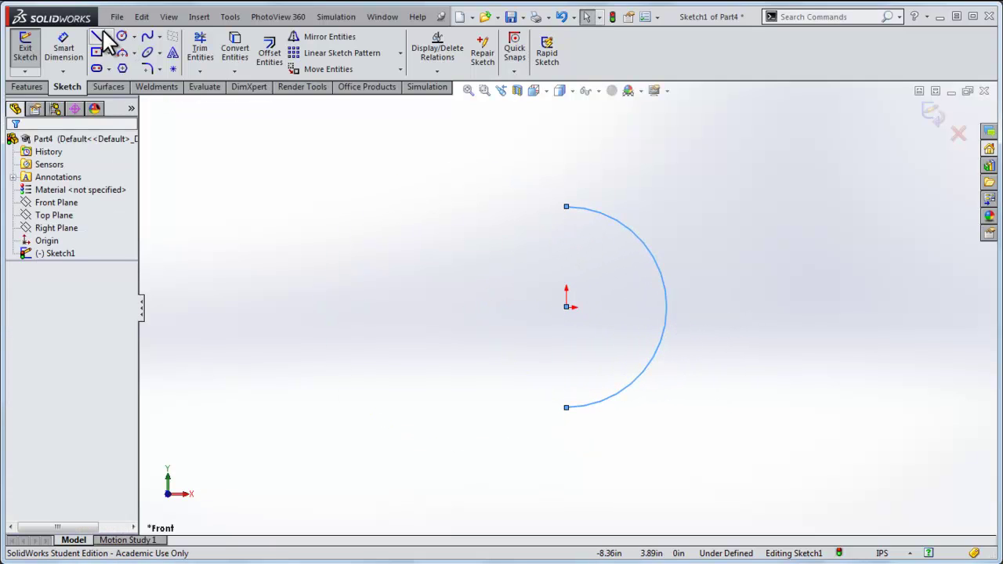
- Close the half-circle profile with a vertical line joining the arc's two endpoints
left_click(95, 37)
left_click_drag(566, 207, 567, 407)
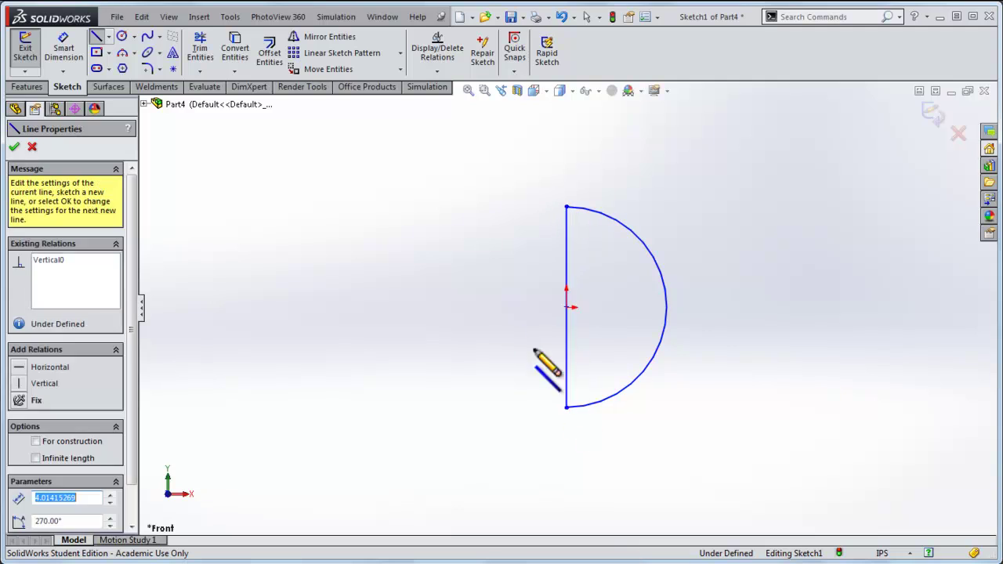
key("Escape")
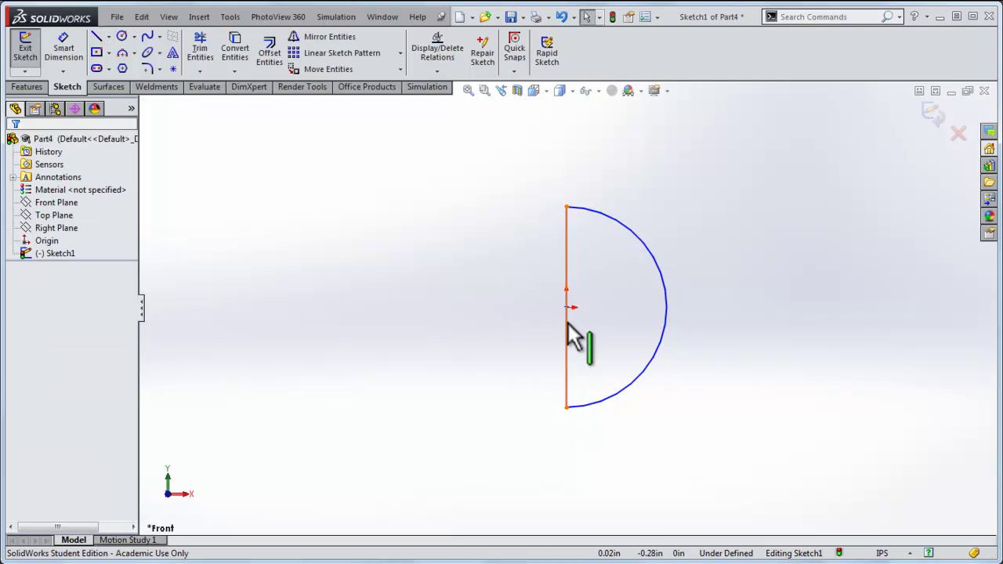
- Revolve the half-circle profile 360° about its vertical line to form a solid sphere
left_click(31, 86)
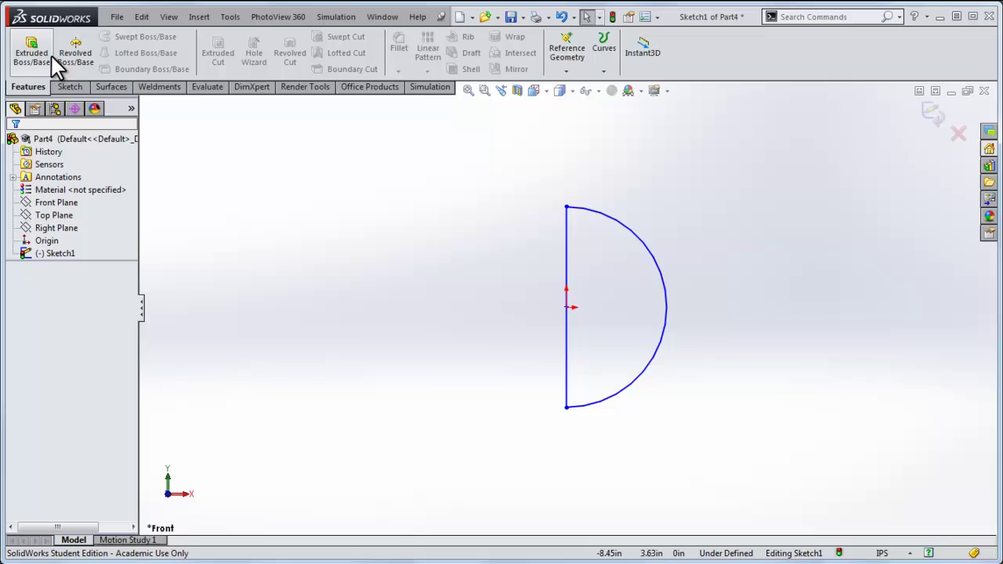
left_click(72, 51)
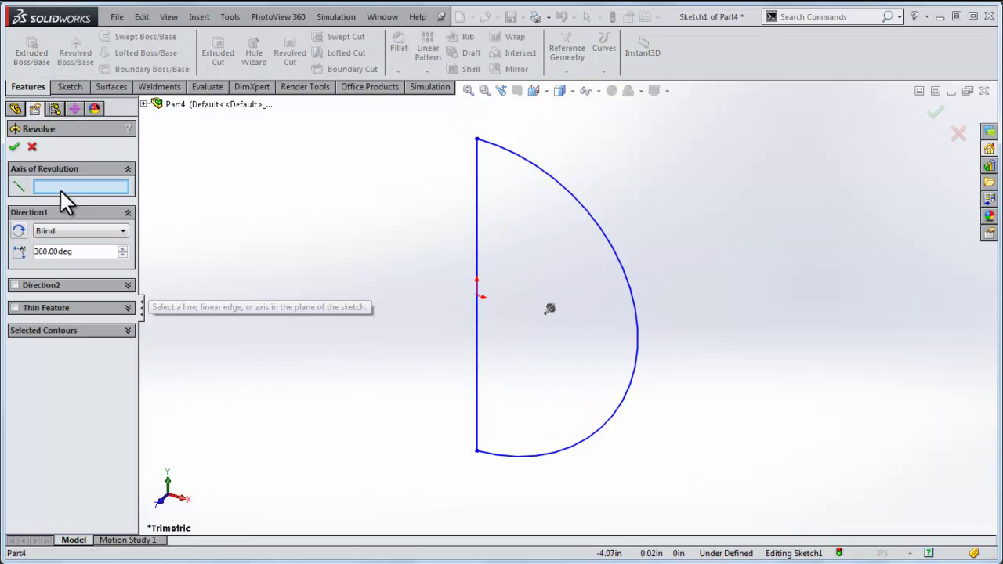
left_click(477, 212)
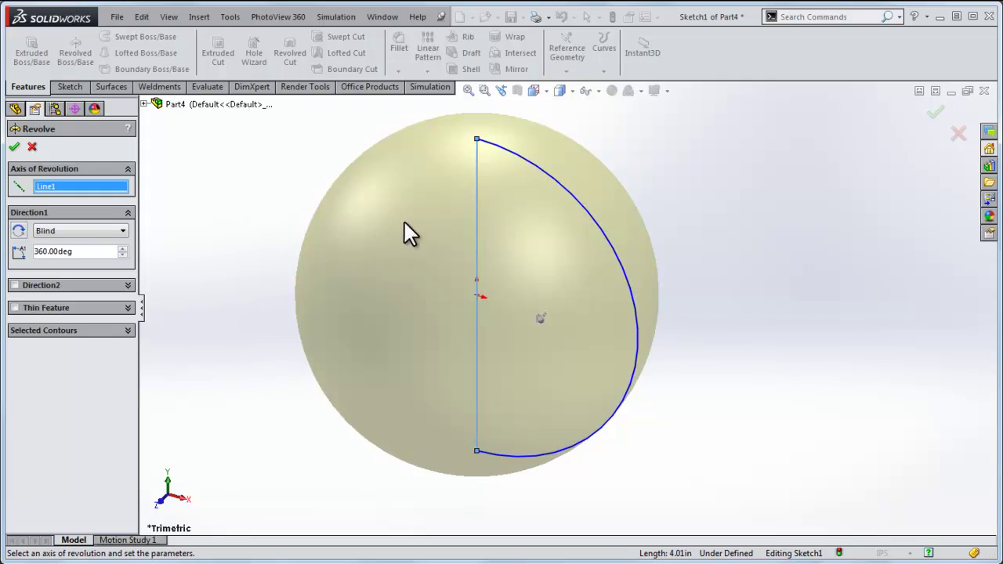
left_click(935, 116)
- Inspect the sphere's interior with a section view on the Front Plane, then turn the section view off
middle_click_drag(522, 224, 274, 219)
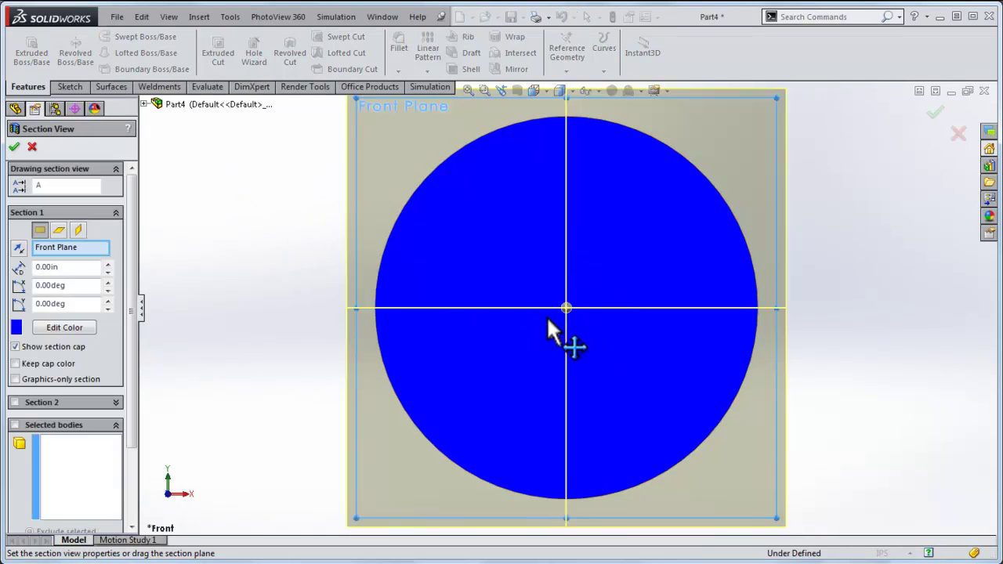
middle_click_drag(241, 242, 179, 281)
scroll(312, 277, "down", 1)
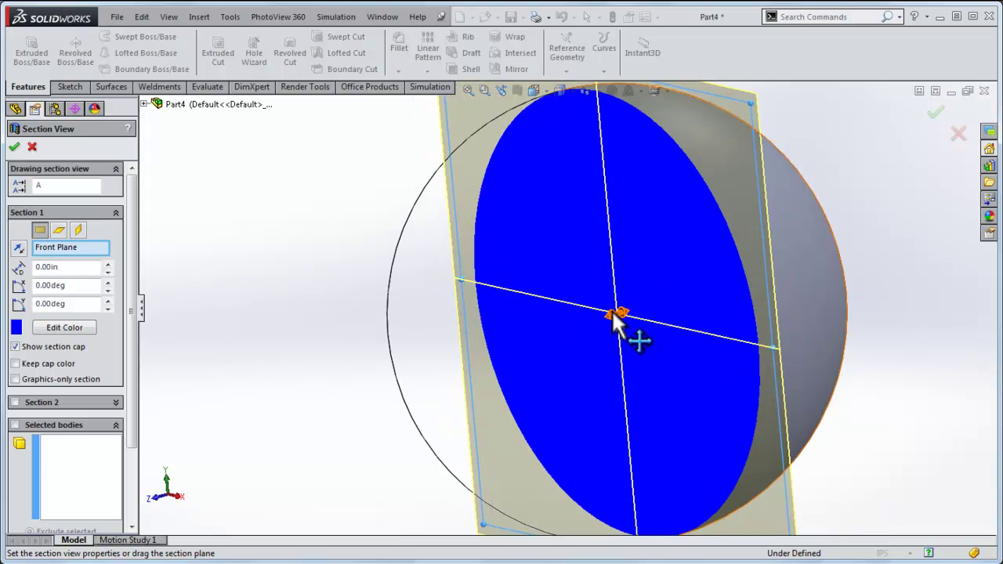
left_click_drag(614, 315, 472, 339)
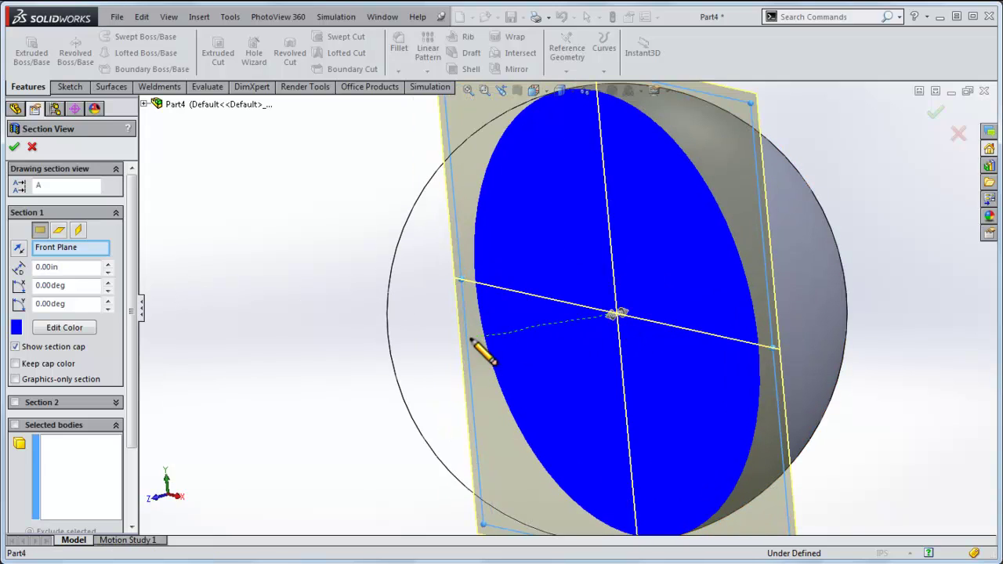
left_click(934, 114)
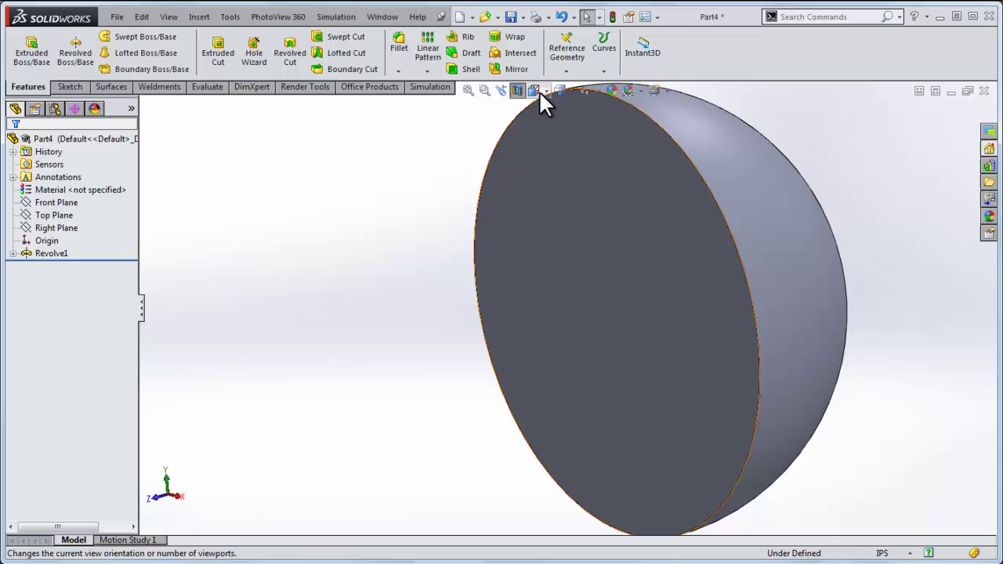
left_click(517, 90)
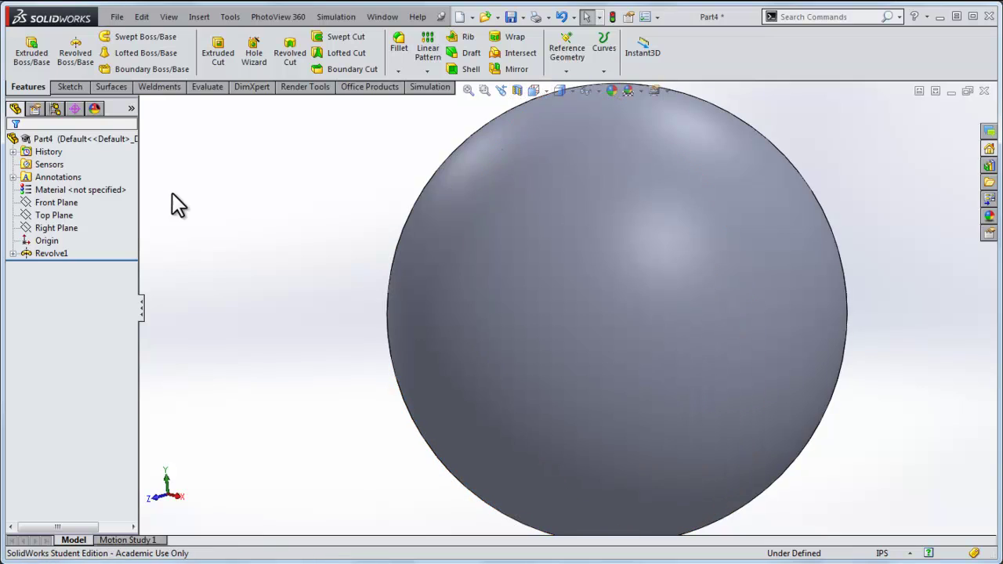
- Start a Shell feature on the sphere with a thickness of 1/4 in
left_click(469, 68)
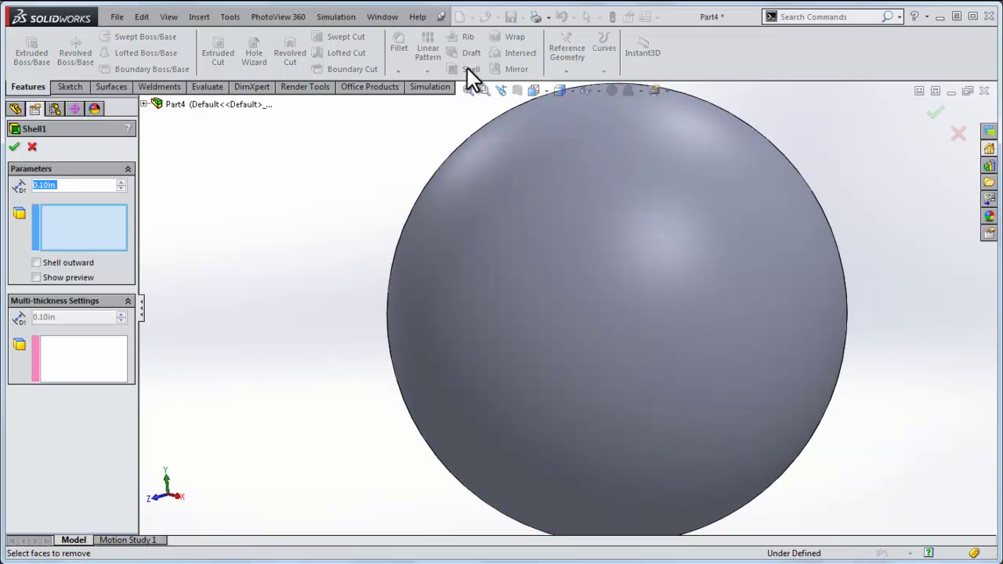
left_click(67, 220)
type("1/4")
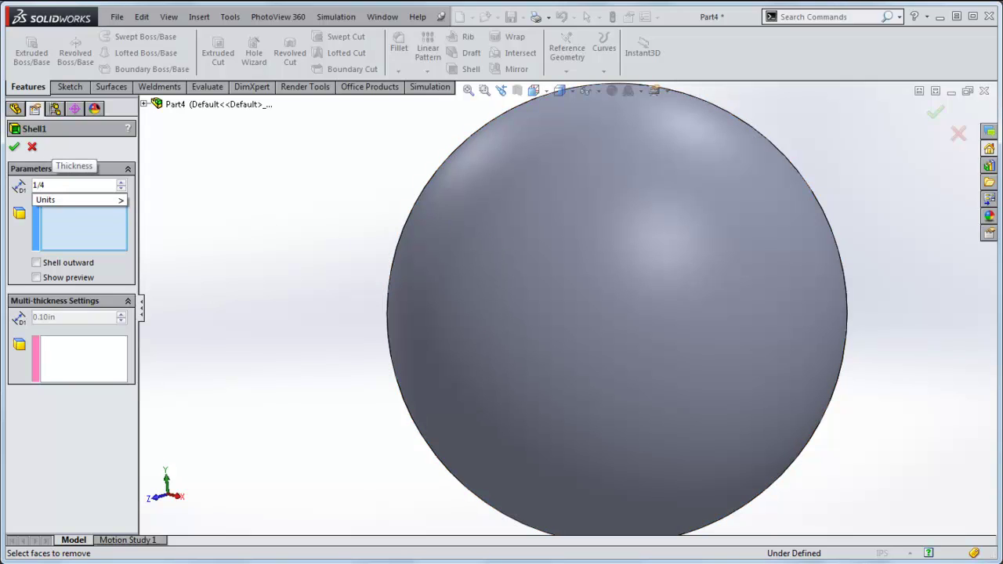
left_click(75, 240)
left_click(470, 258)
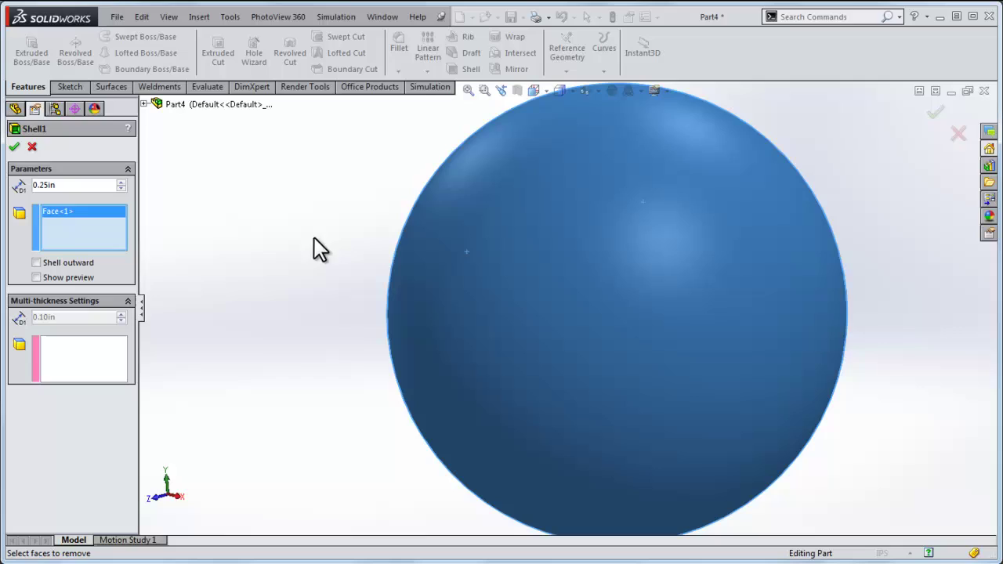
right_click(71, 212)
left_click(94, 233)
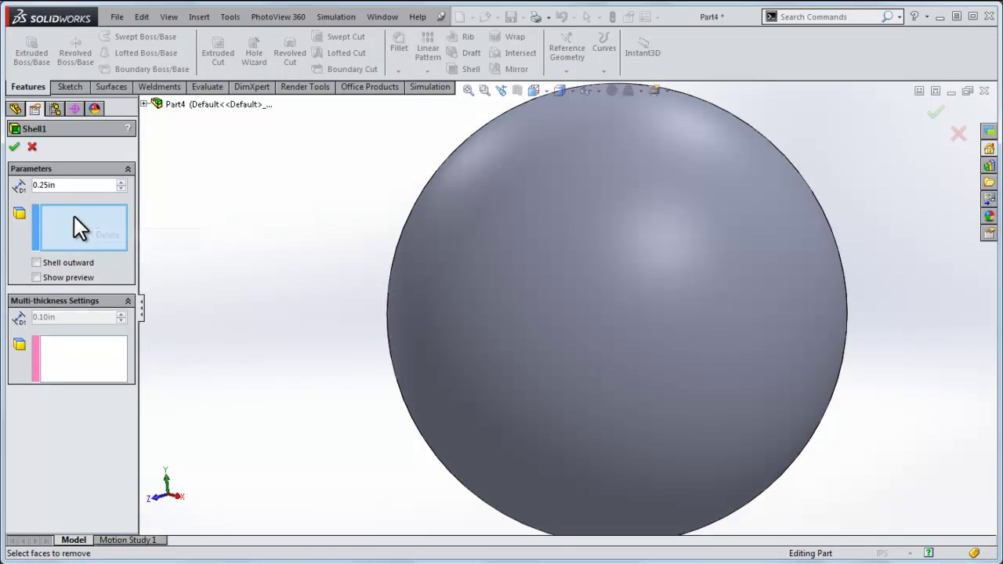
- Assign the sphere's face a multi-thickness of 0.25 in and apply the shell without removing any face
left_click(77, 360)
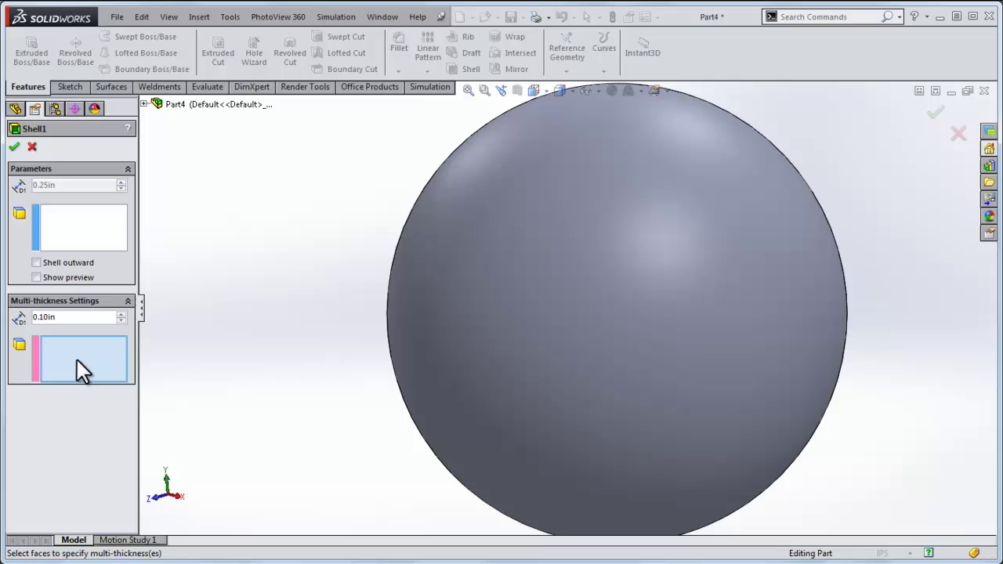
left_click(478, 301)
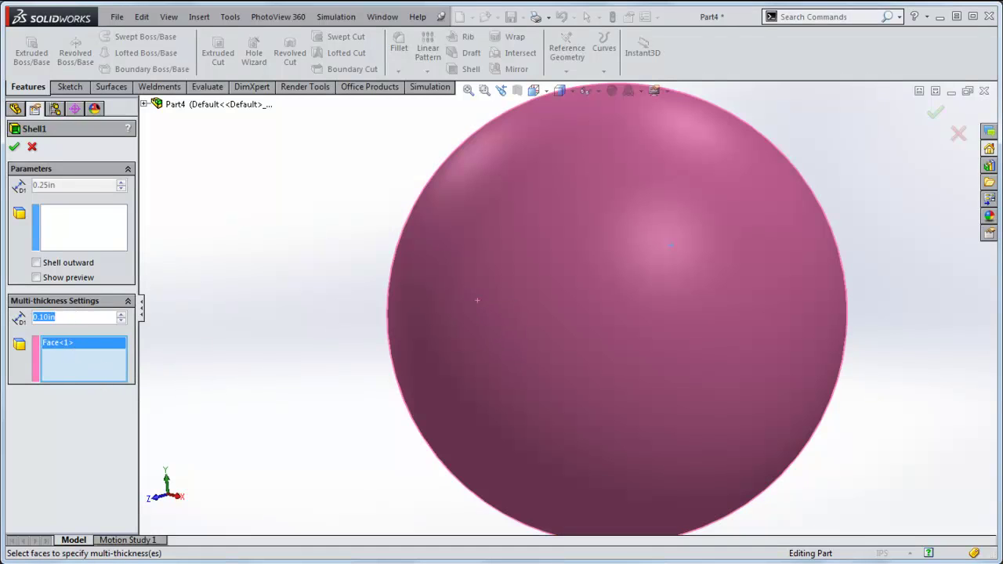
type("0.25")
key("Return")
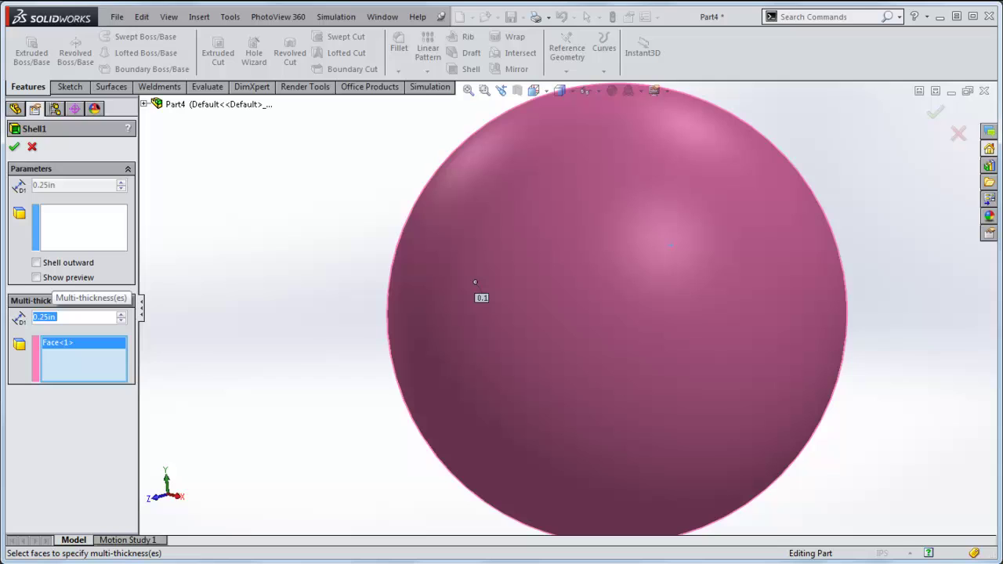
left_click(936, 112)
- Cut the shelled sphere with a section view on the Front Plane and examine its hollow interior
left_click(518, 90)
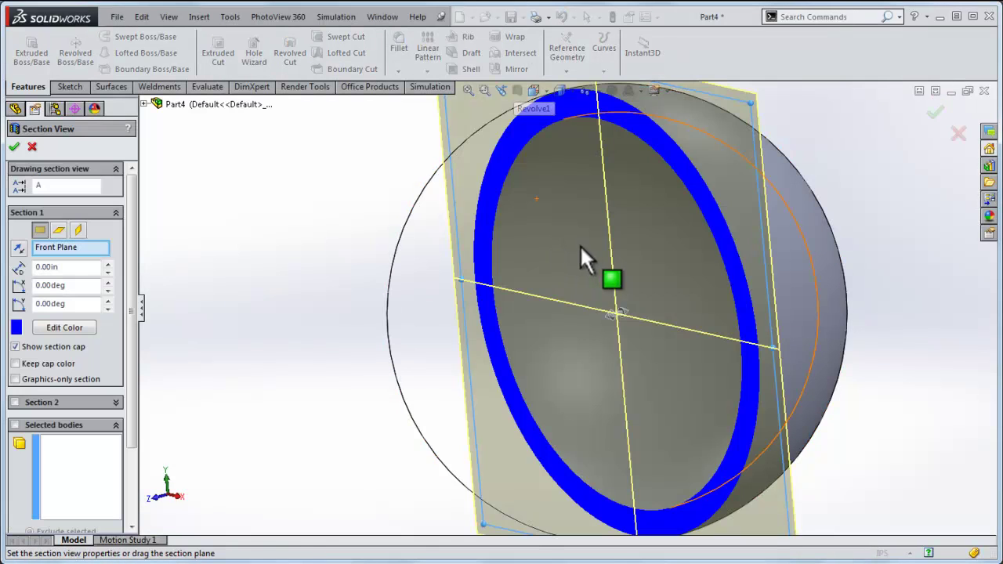
left_click(942, 116)
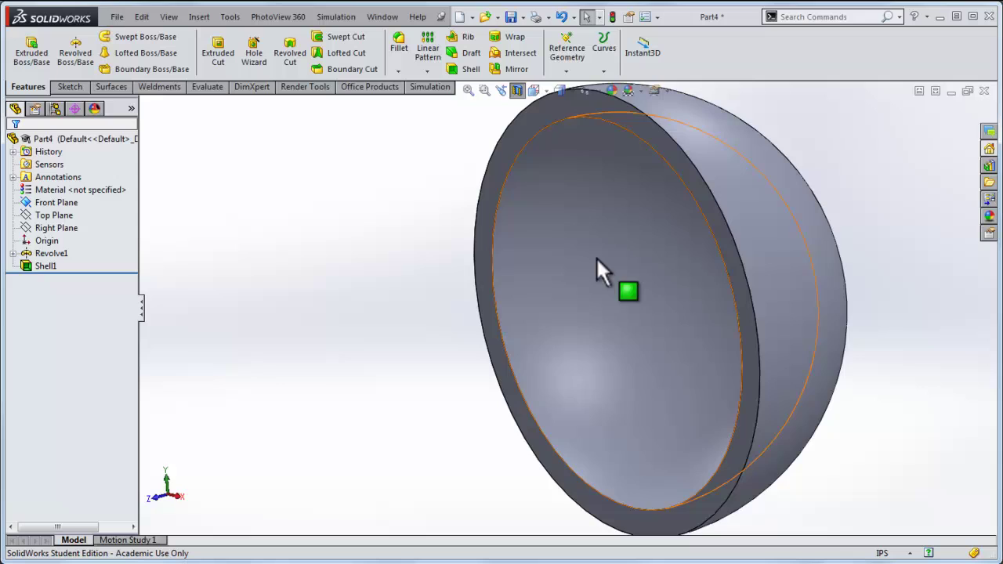
middle_click_drag(282, 275, 385, 289)
scroll(587, 244, "up", 4)
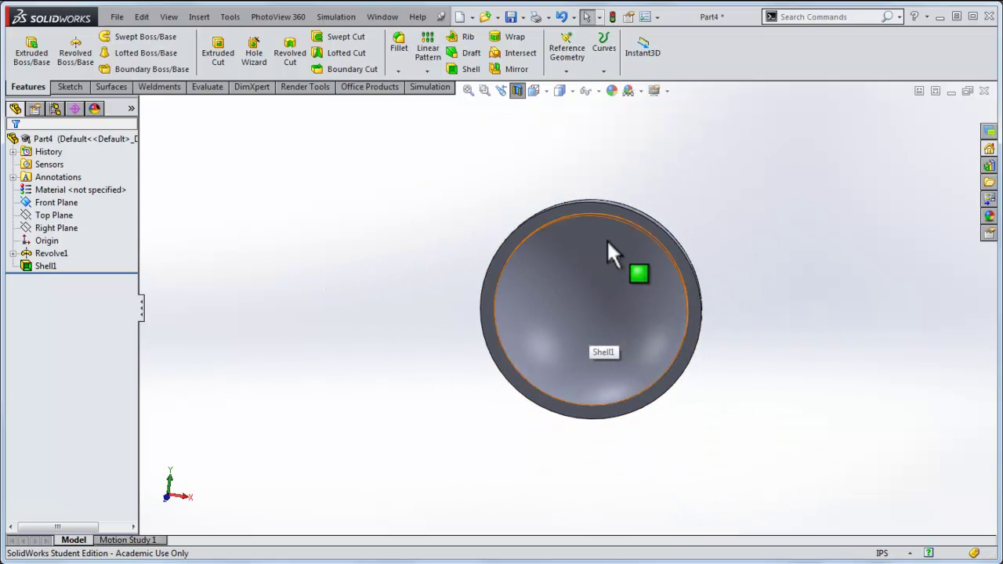
- Edit the sketch of the revolve, dimension its straight line to 36 in, and rebuild the part
left_click(13, 253)
right_click(52, 267)
left_click(62, 228)
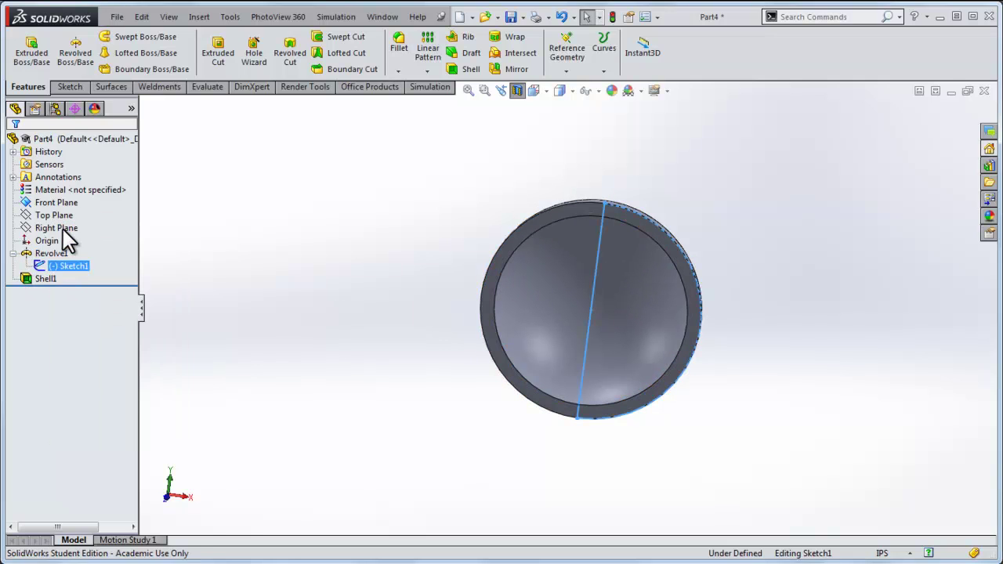
right_click_drag(542, 221, 543, 172)
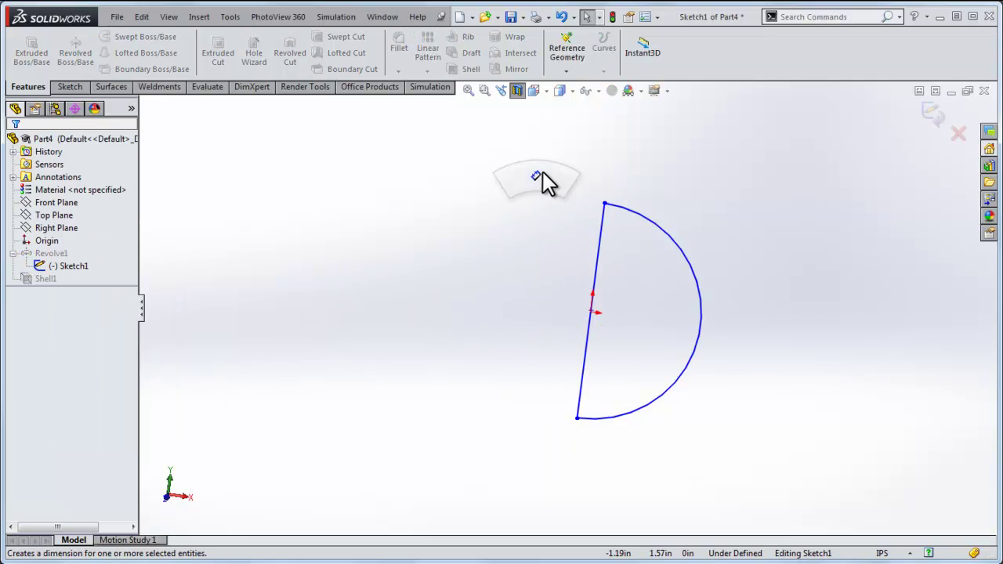
left_click(600, 237)
left_click(506, 263)
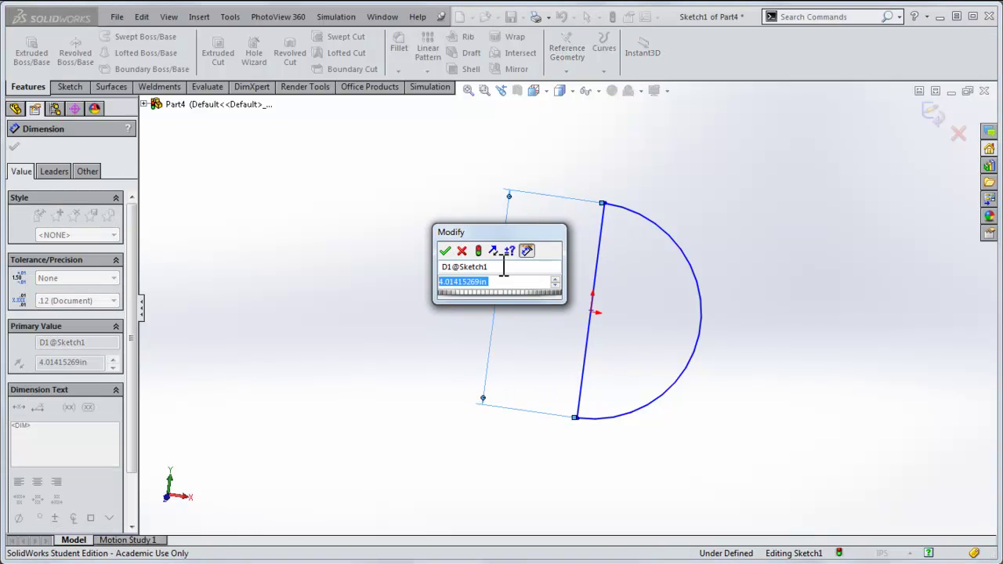
type("36")
key("Return")
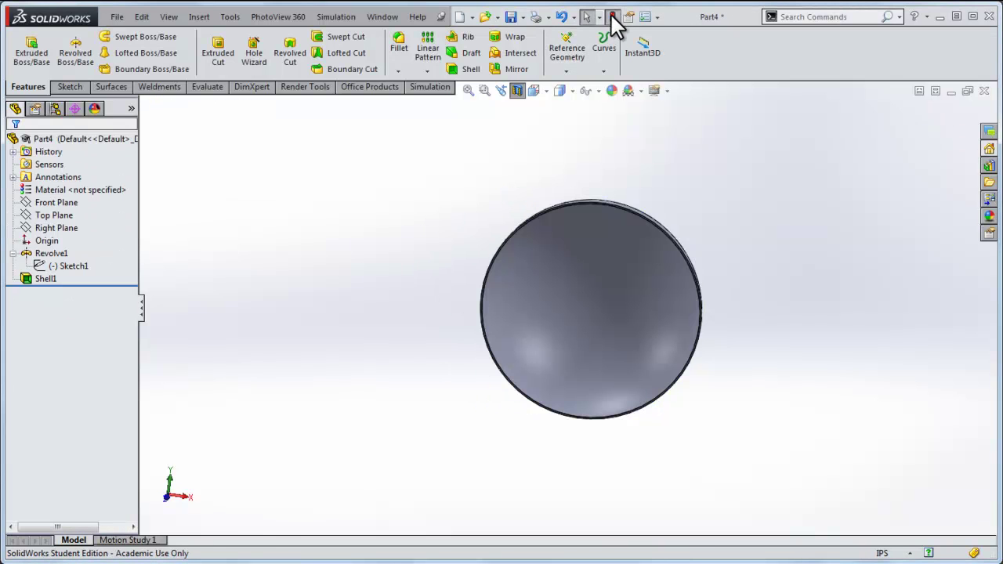
- Examine the resized sphere's wall at the section cut and turn off the section view
scroll(648, 264, "down", 8)
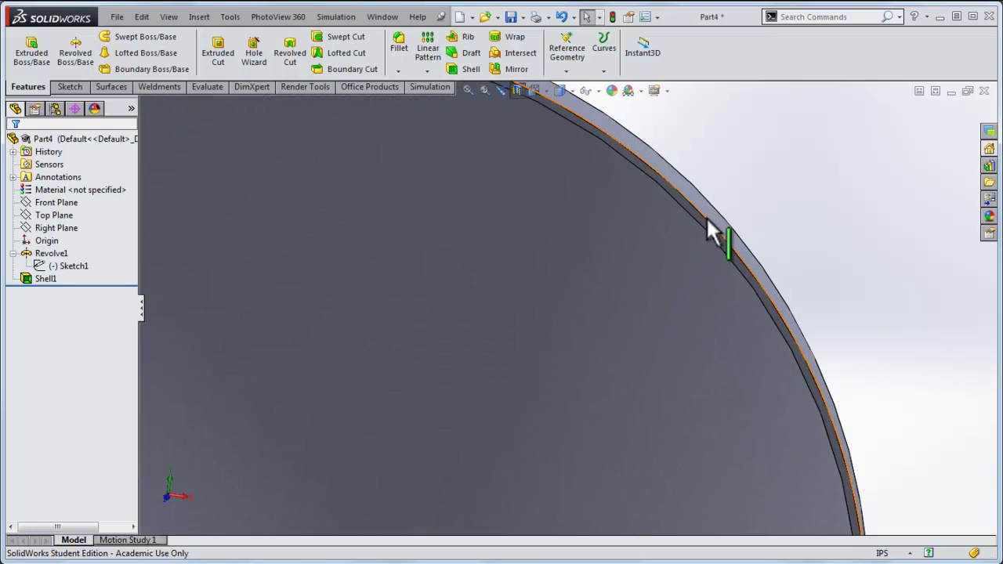
scroll(706, 217, "up", 6)
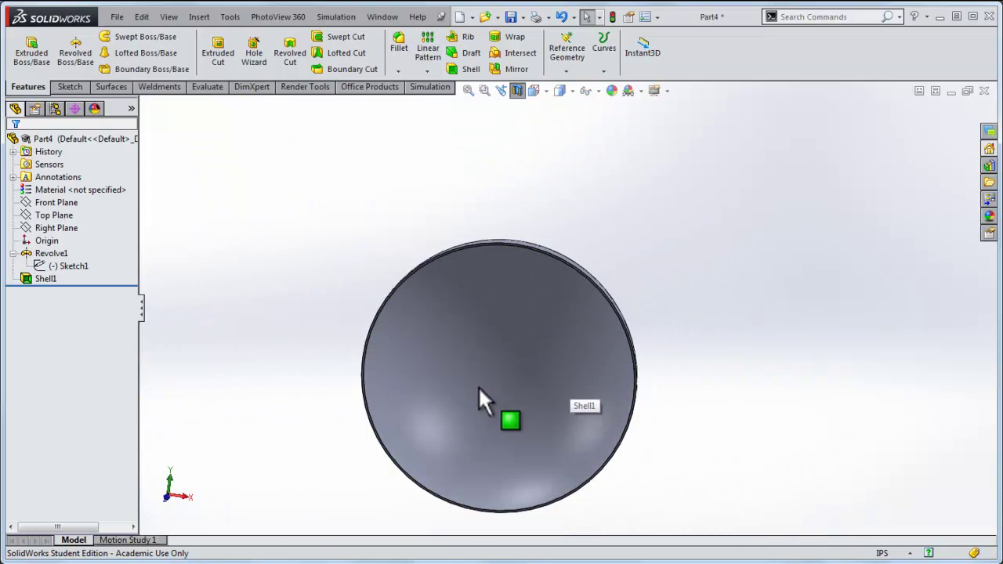
middle_click_drag(337, 315, 277, 334)
left_click(522, 93)
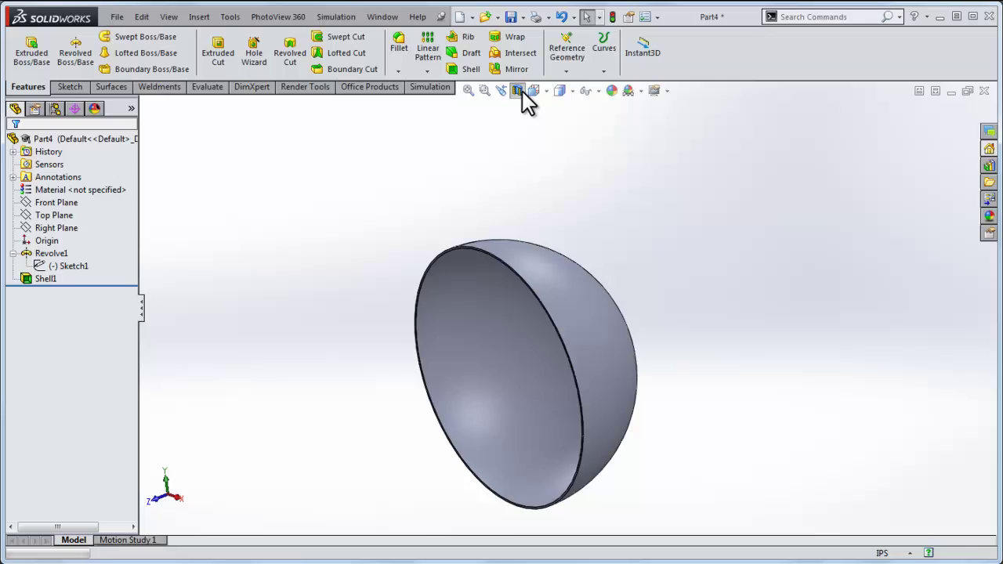
- Section the sphere parallel to the Front Plane with the cut shifted forward of centre, and examine the hollow interior
left_click(519, 91)
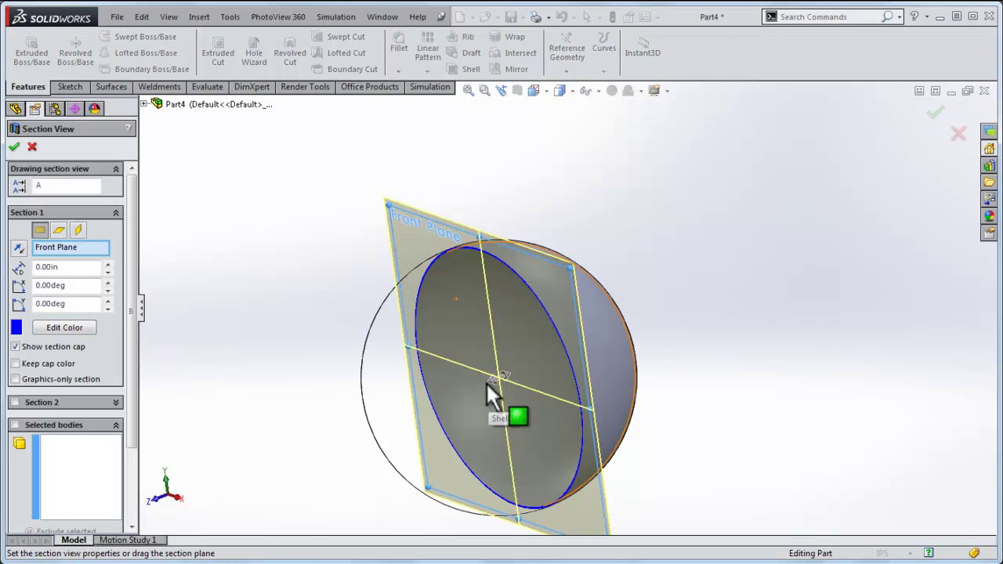
left_click_drag(486, 382, 308, 371)
left_click(935, 112)
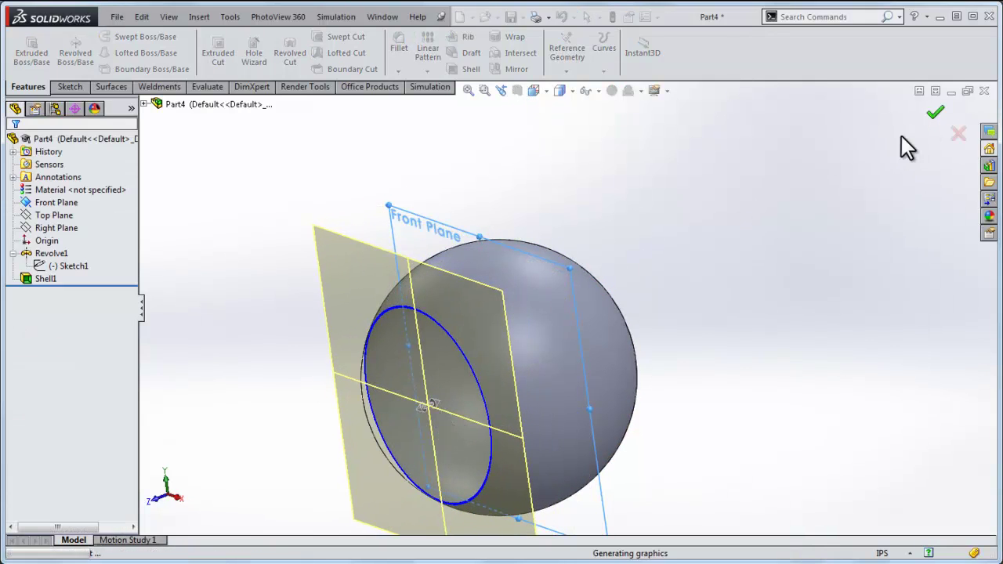
middle_click_drag(656, 370, 713, 345)
scroll(503, 372, "down", 4)
middle_click_drag(503, 371, 580, 349)
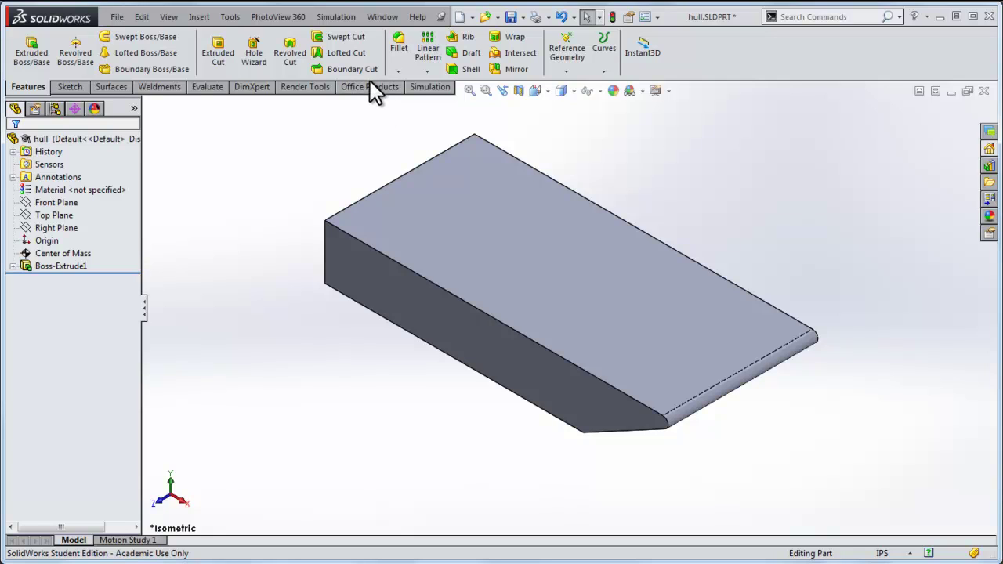
- Shell the hull with a 0.10 in wall, removing the long front side face
left_click(470, 69)
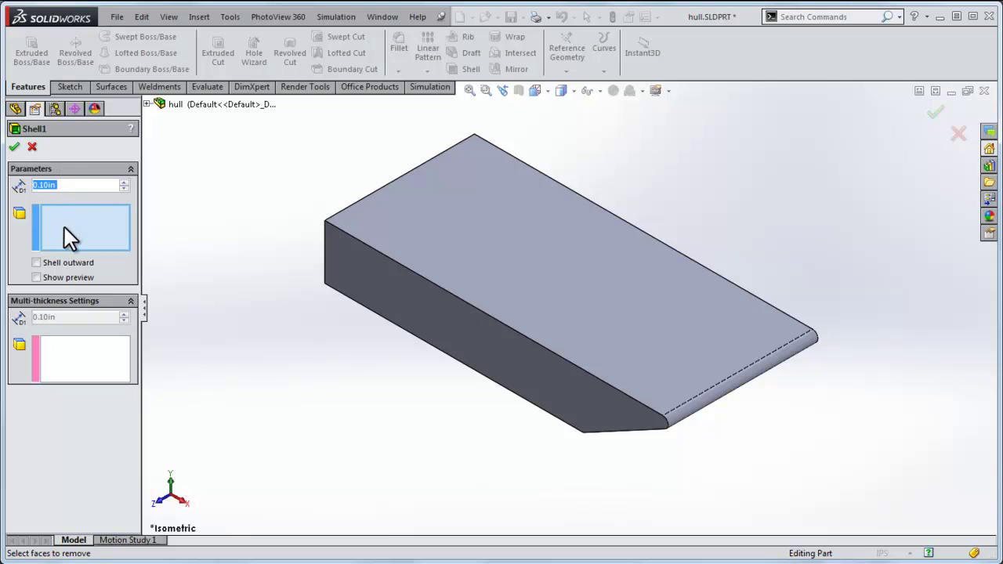
left_click(396, 292)
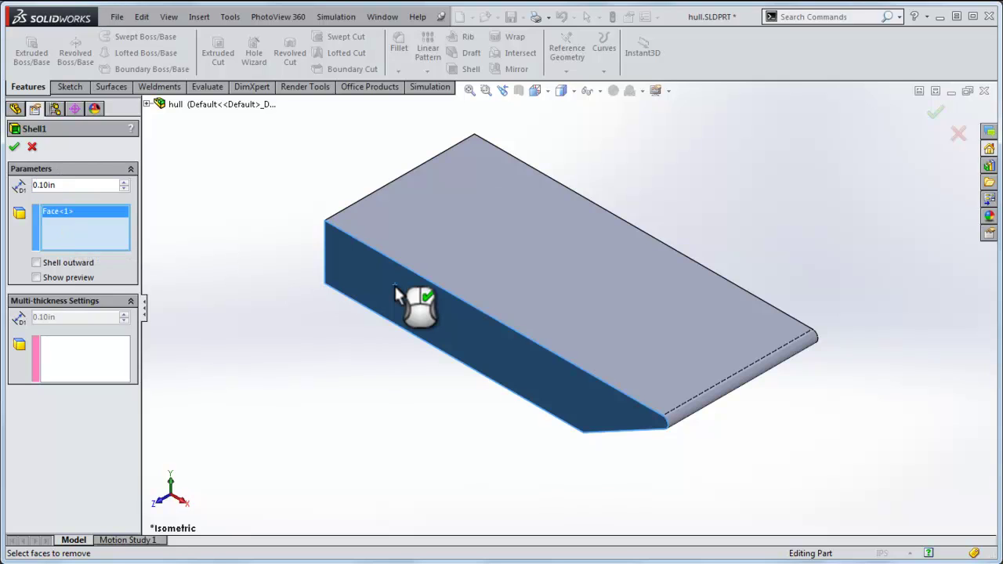
left_click(14, 147)
middle_click_drag(331, 415, 359, 358)
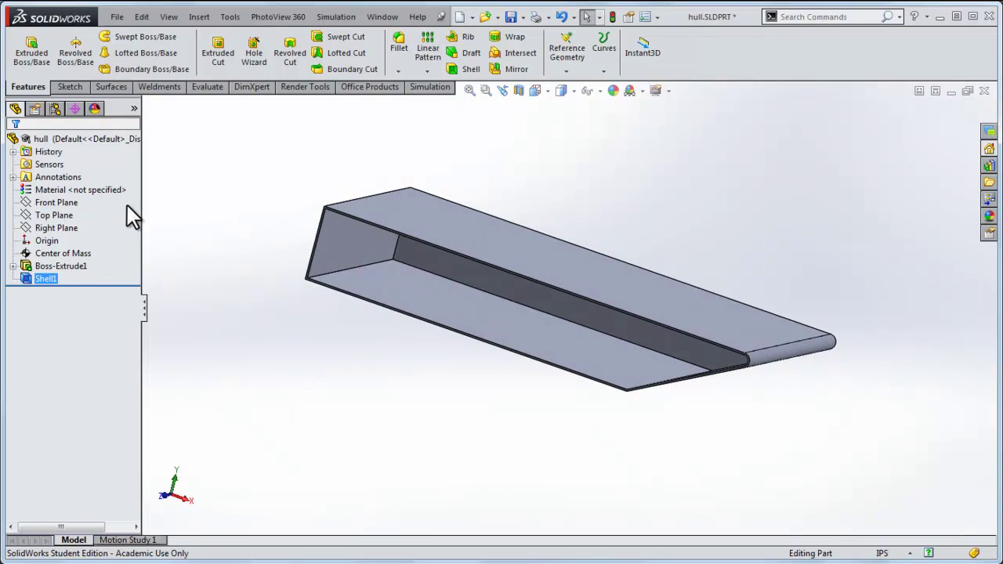
- Edit the hull's shell to remove the top face instead of the side face, and examine the open hull
right_click(40, 279)
left_click(52, 242)
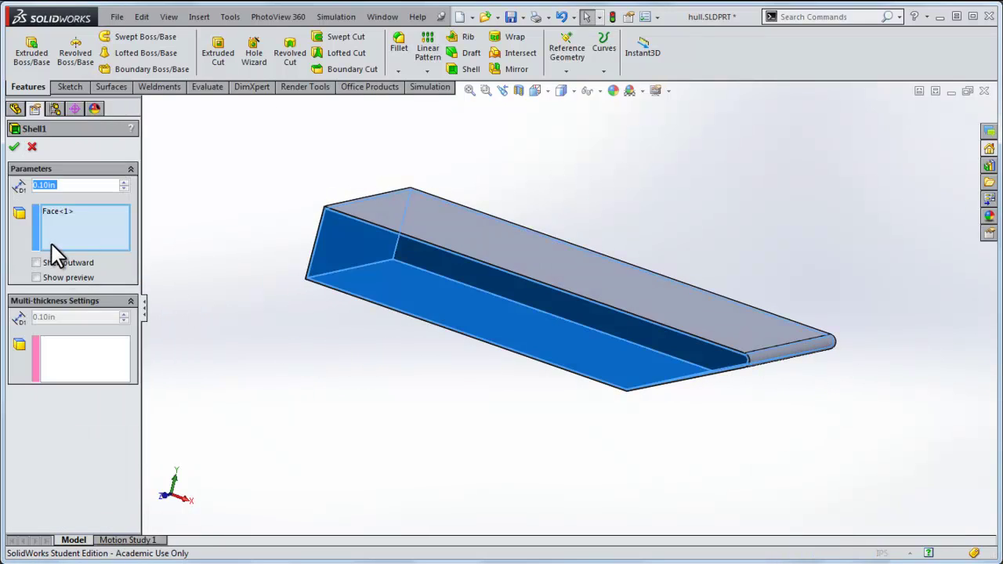
left_click(464, 232)
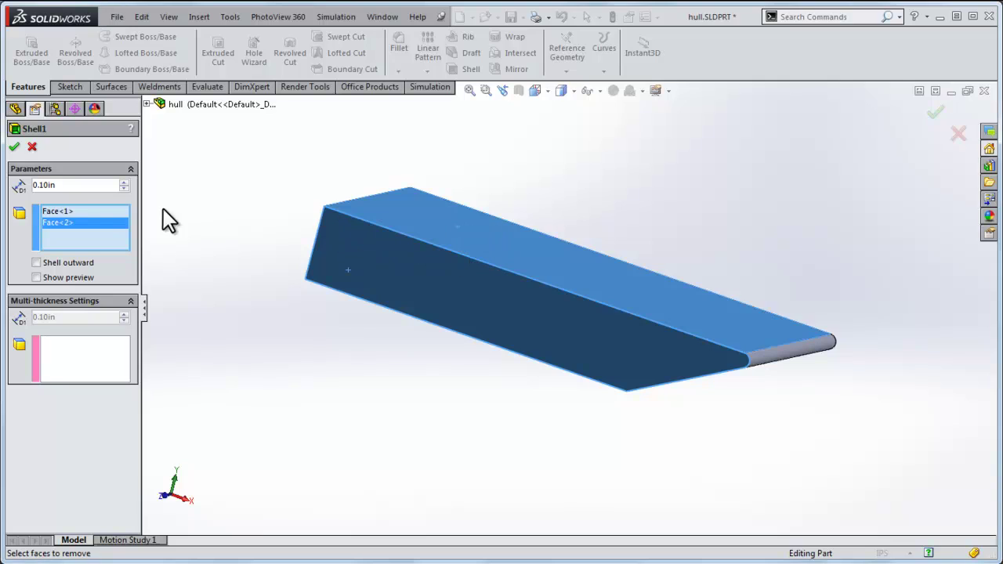
right_click(89, 210)
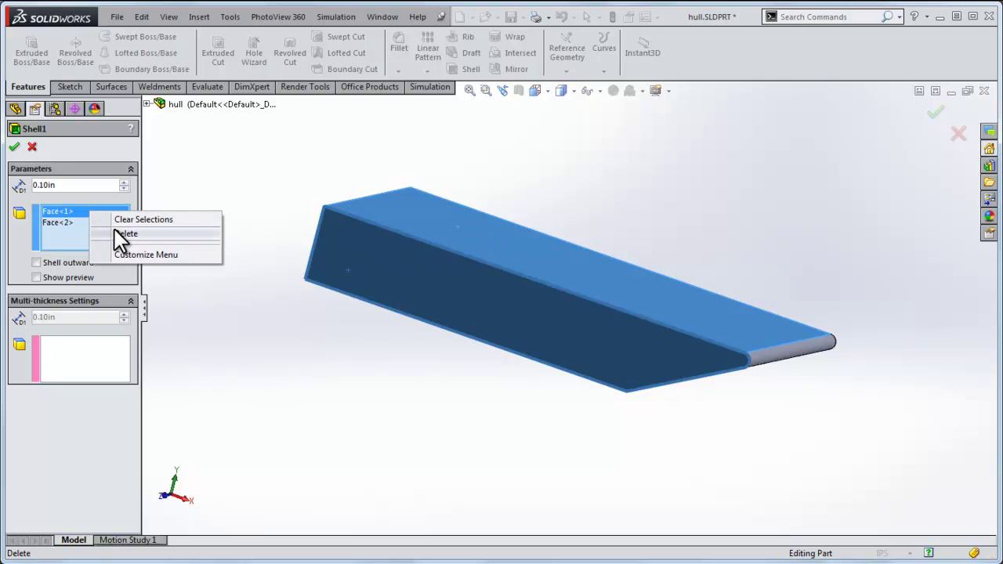
left_click(118, 219)
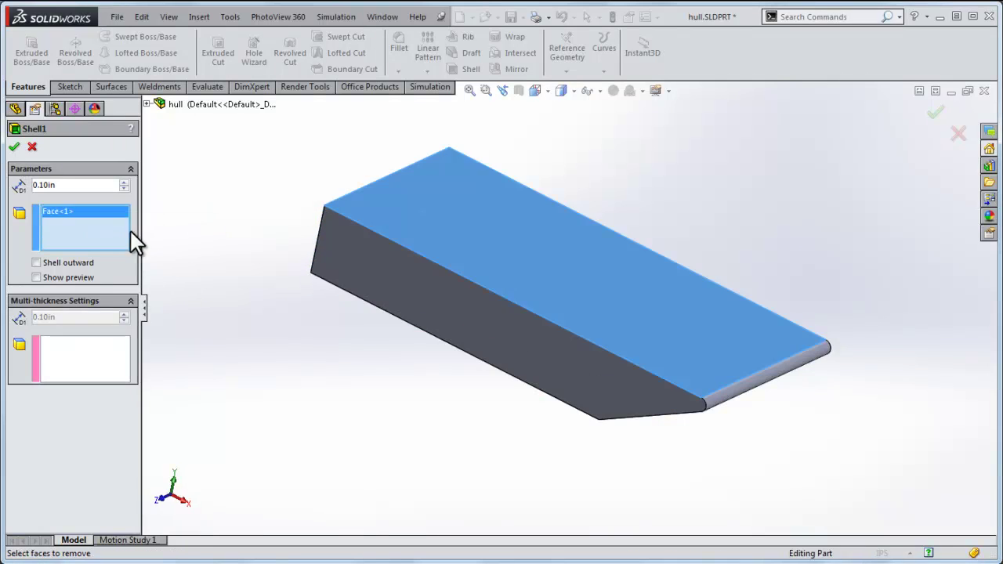
left_click(14, 146)
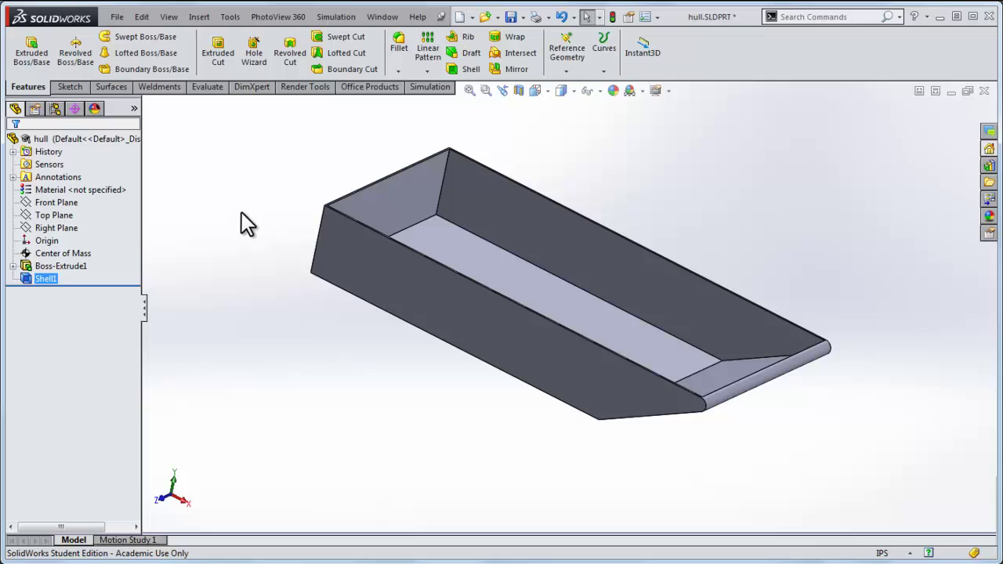
scroll(589, 330, "down", 3)
middle_click_drag(590, 330, 761, 327)
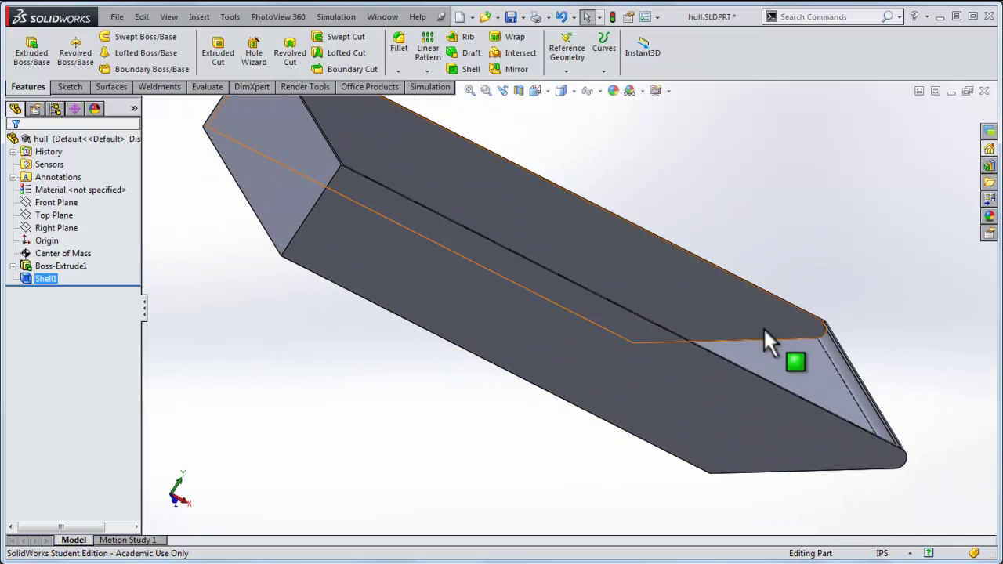
middle_click_drag(663, 325, 578, 321)
scroll(578, 320, "up", 2)
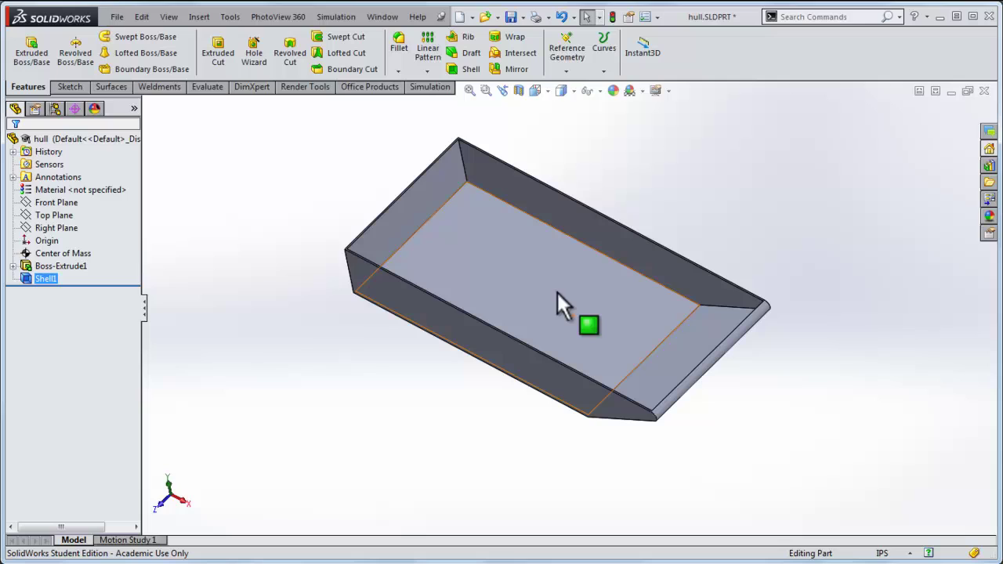
- Edit the hull's shell to remove no faces and add the top face to the multi-thickness settings at 0.10 in
left_click(108, 265)
right_click(81, 213)
left_click(89, 234)
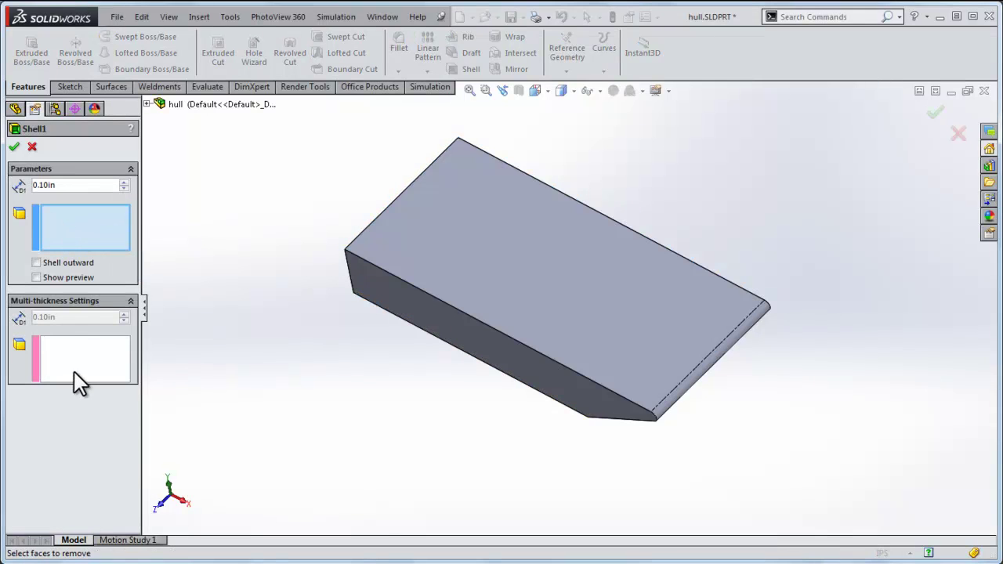
left_click(73, 371)
right_click(67, 358)
left_click(501, 246)
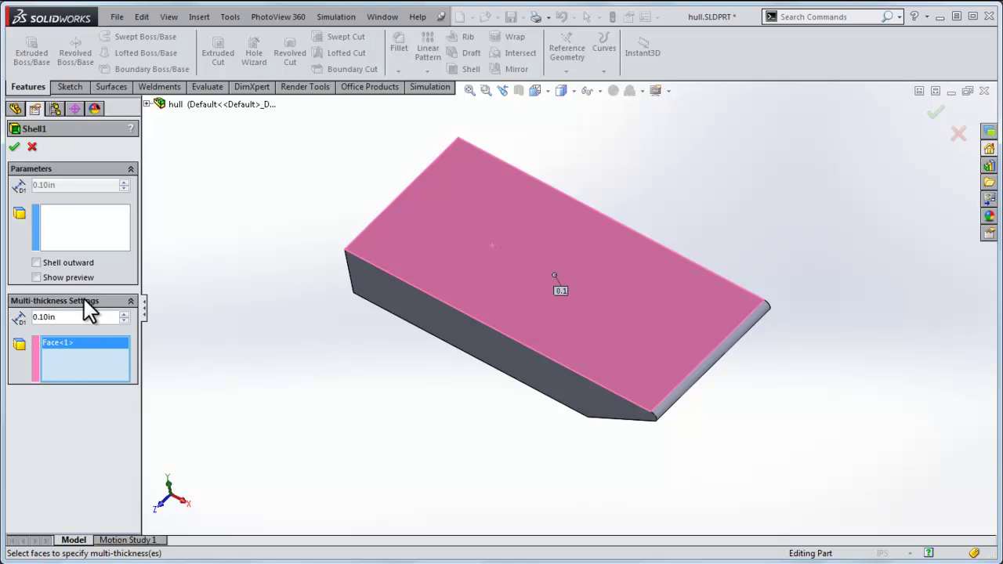
left_click(14, 146)
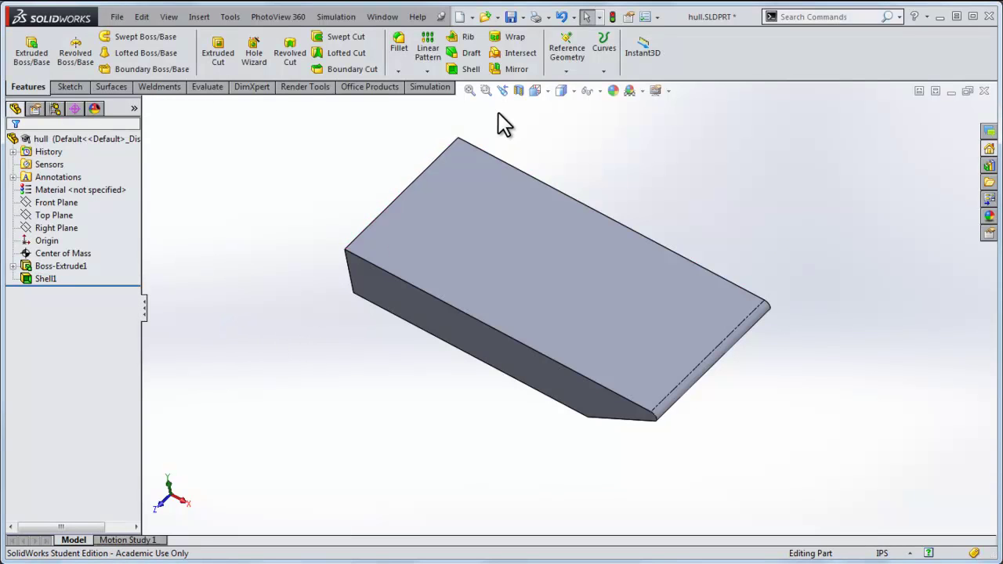
- Section the hull on the Front Plane, examine its enclosed interior, and turn off the section view
left_click(518, 90)
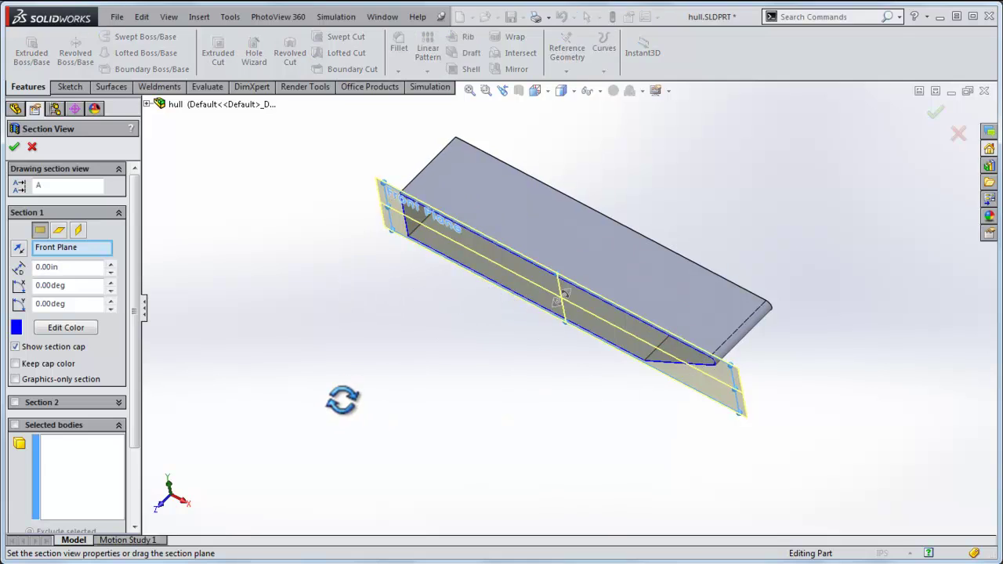
left_click(934, 113)
scroll(552, 377, "down", 3)
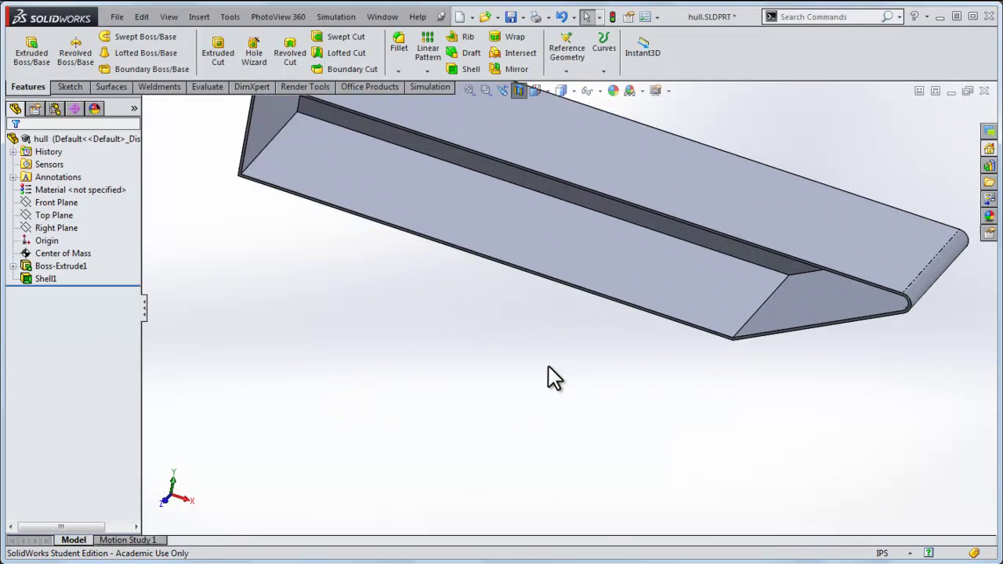
mouse_move(548, 366)
middle_mouse_down()
mouse_move(504, 385)
mouse_move(545, 374)
middle_mouse_up()
scroll(545, 374, "up", 3)
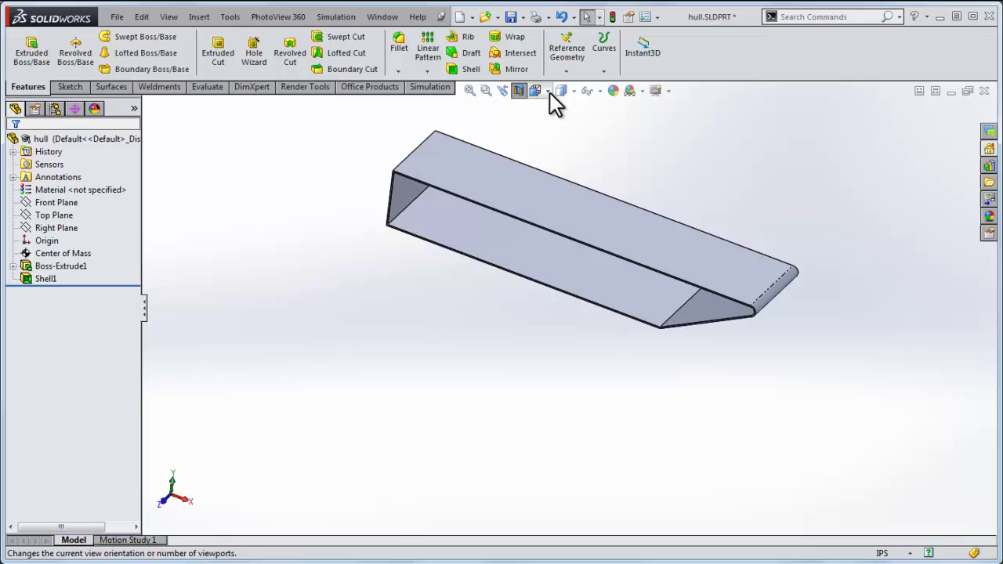
left_click(520, 92)
middle_click_drag(414, 399, 333, 430)
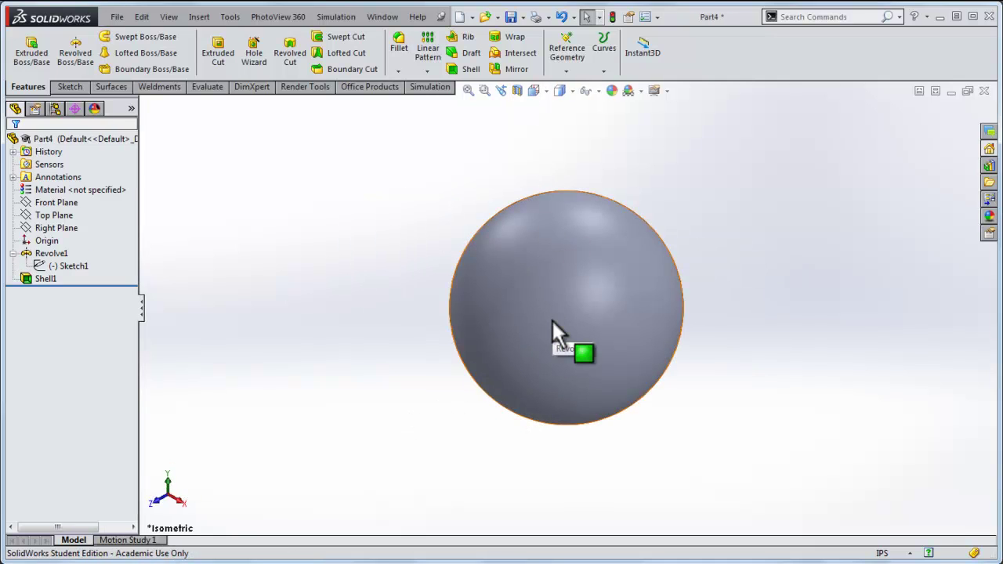
- In the sphere part, start a reference plane from the Top Plane with a 24 in offset
key("ctrl+1")
scroll(563, 307, "down", 3)
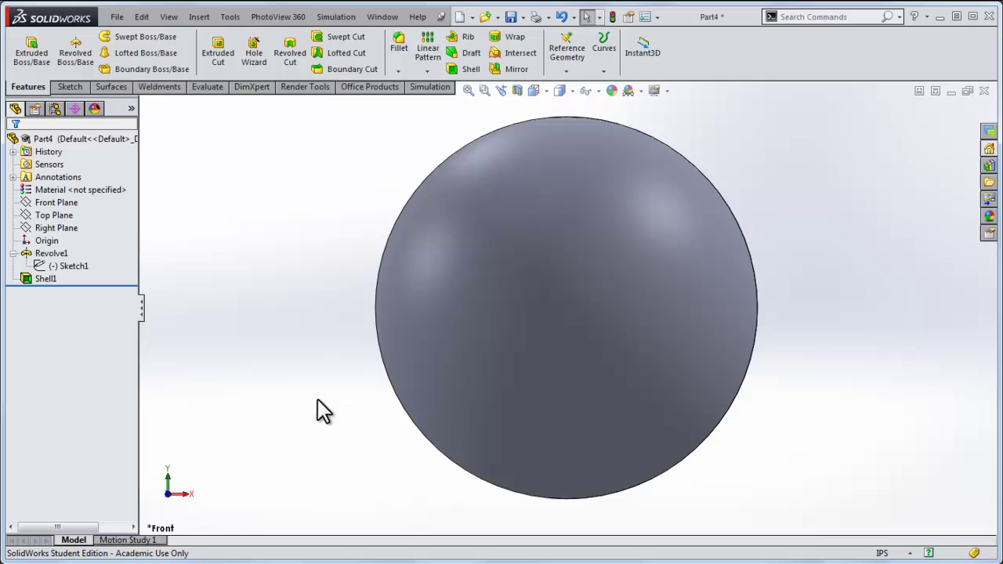
left_click(567, 52)
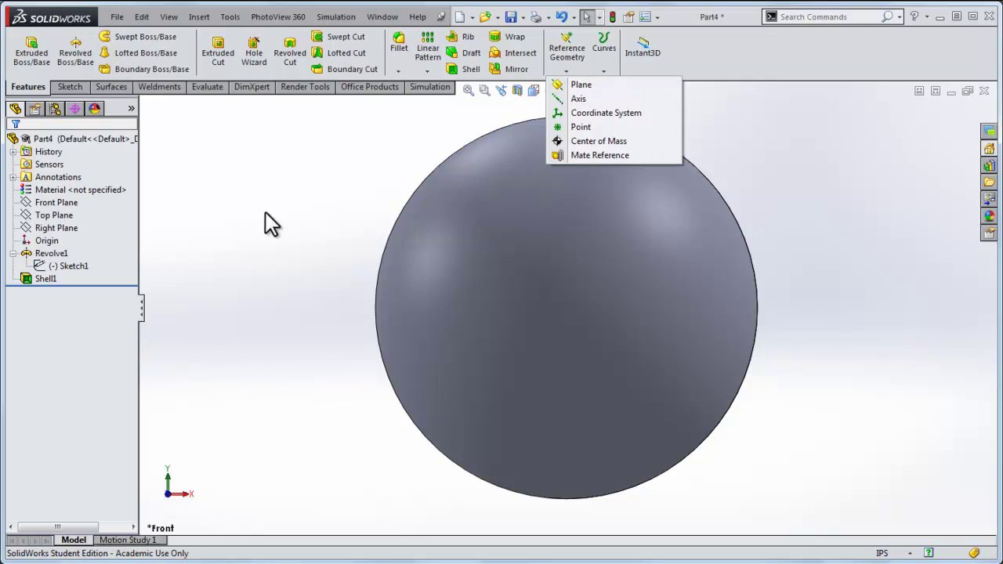
left_click(66, 217)
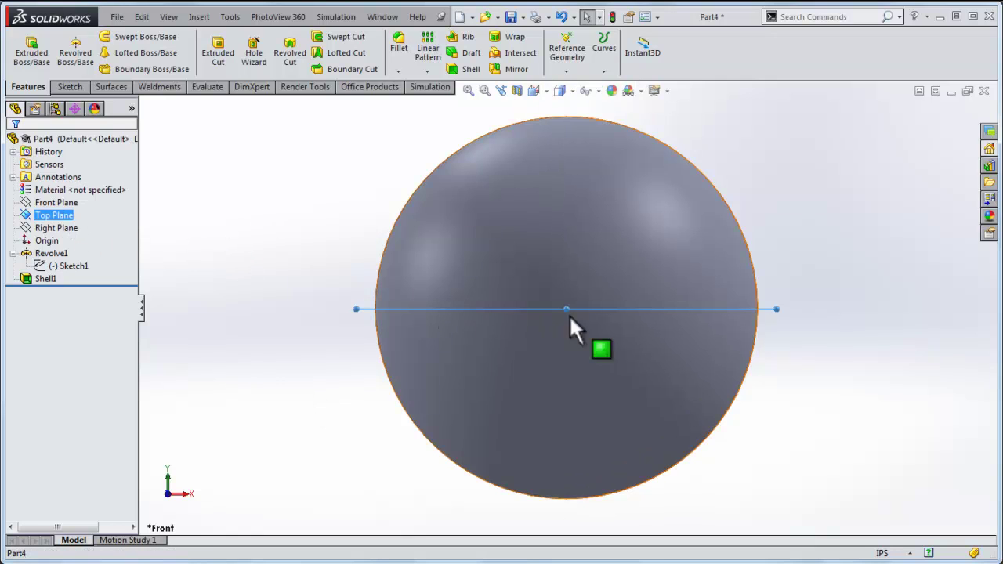
left_click_drag(597, 309, 596, 363, "ctrl")
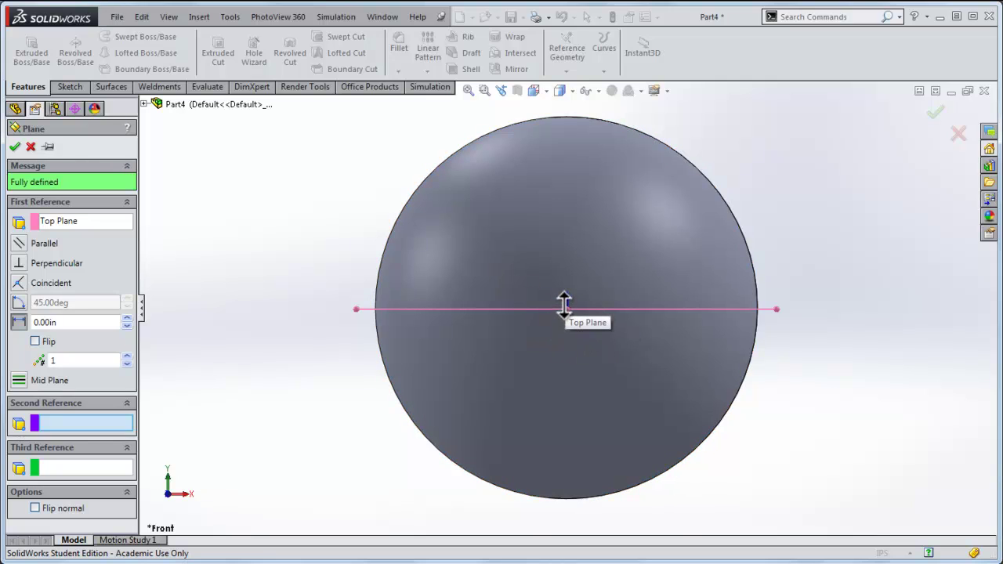
left_click(72, 322)
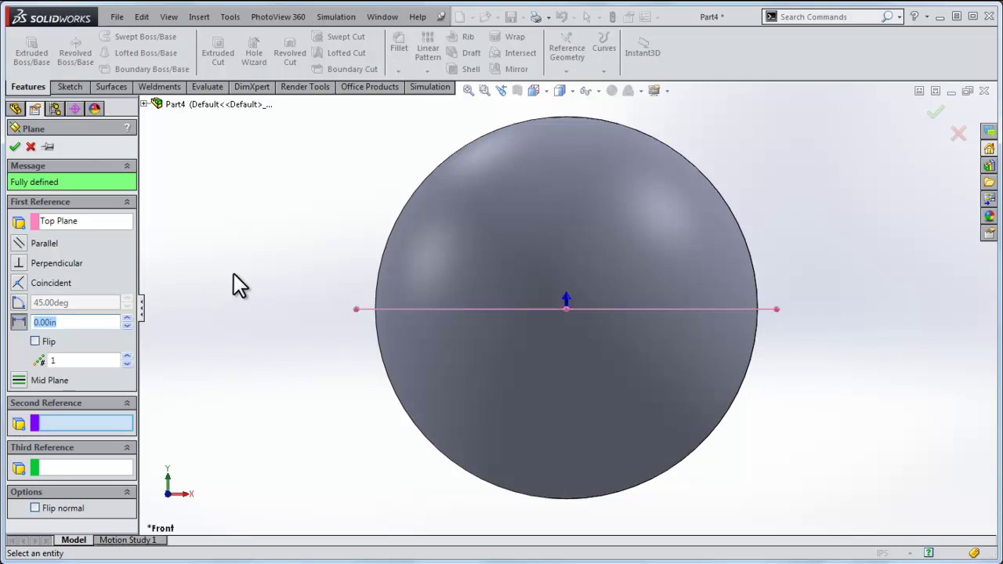
type("24")
key("Return")
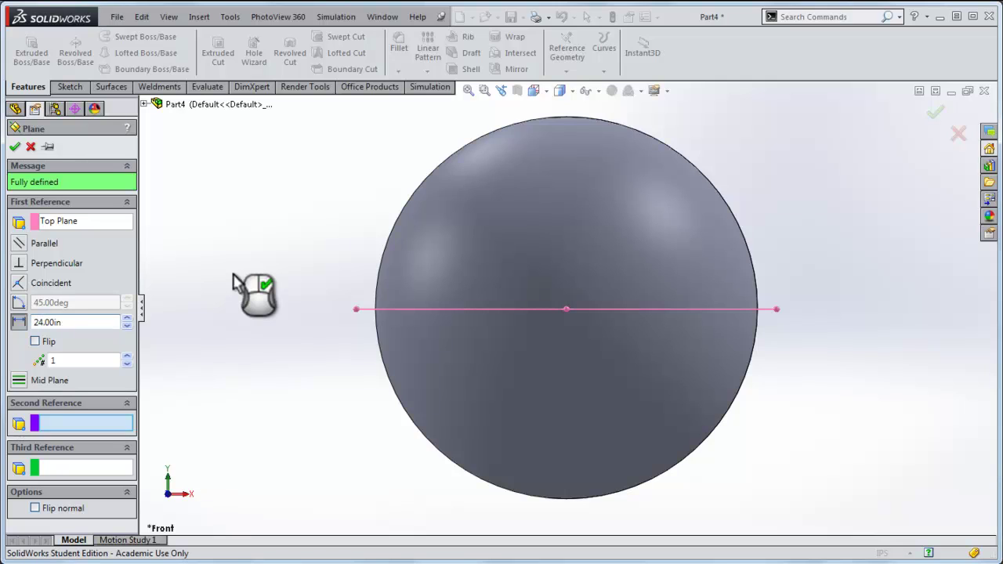
- Flip the plane's offset to below the sphere, set the distance to 20 in, and create the plane
scroll(474, 330, "up", 4)
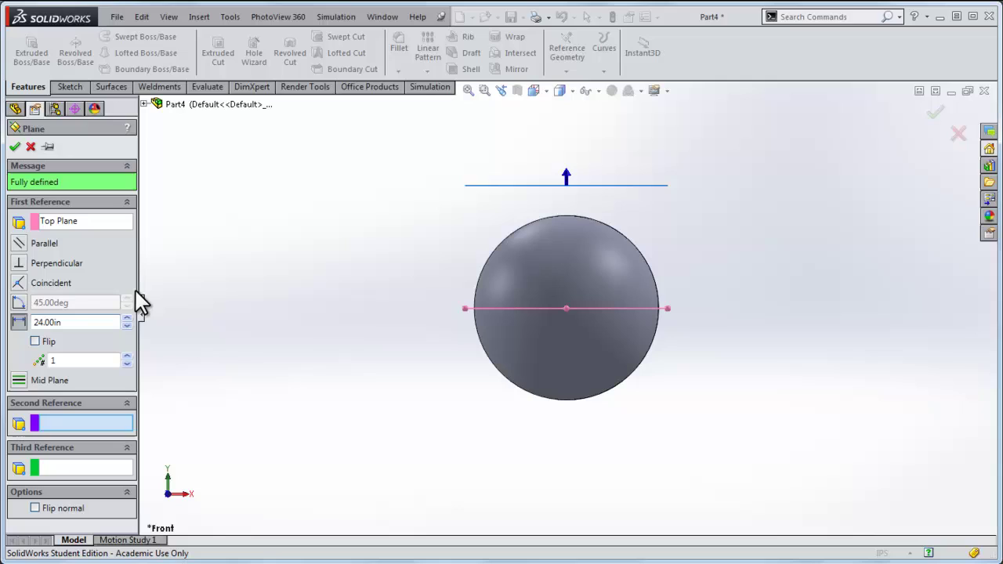
left_click(35, 342)
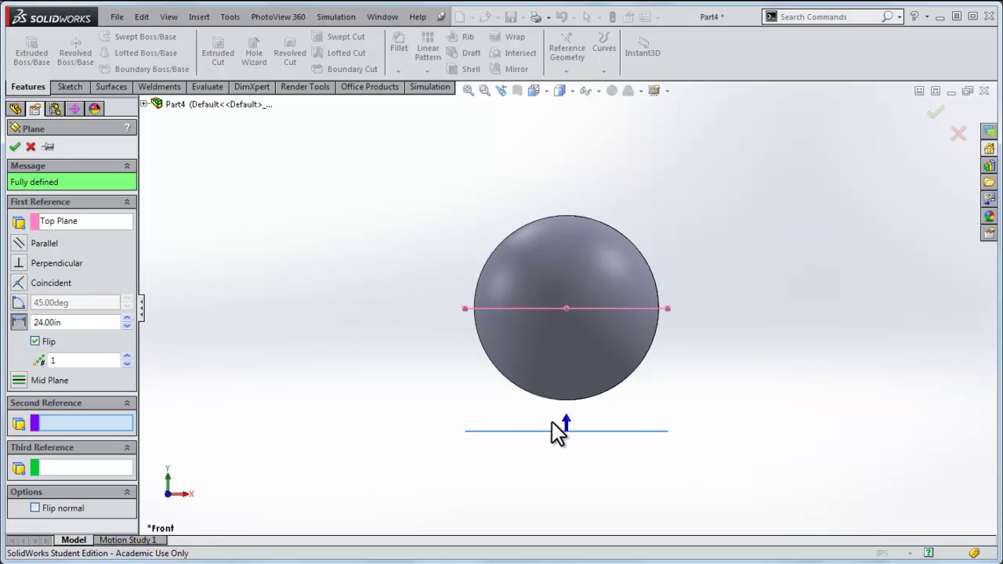
double_click(64, 323)
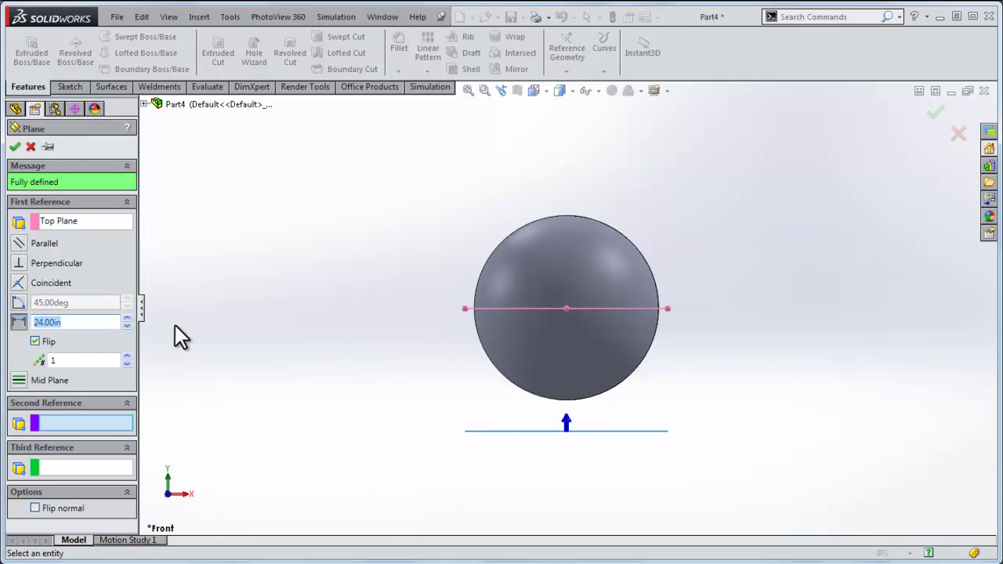
type("20")
key("Return")
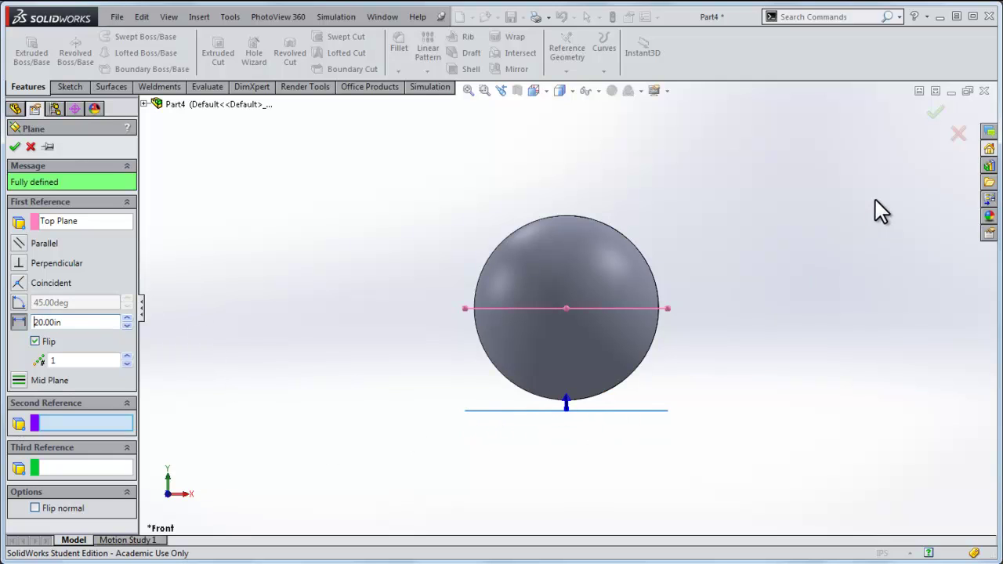
left_click(935, 116)
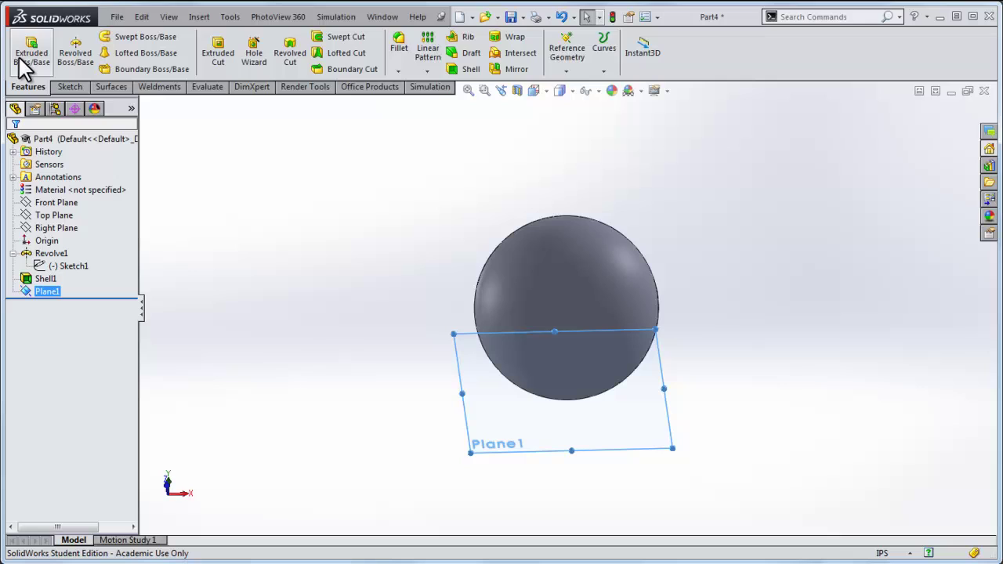
- Sketch a circle of about 0.94 in radius on the new plane, level with the origin and about 11.3 in to its left
left_click(69, 87)
left_click(28, 39)
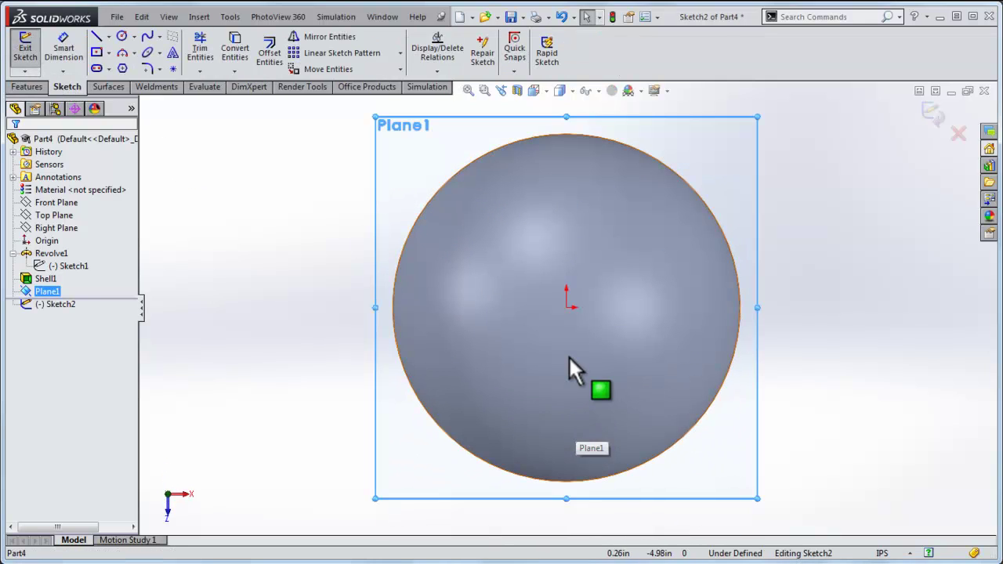
left_click(121, 36)
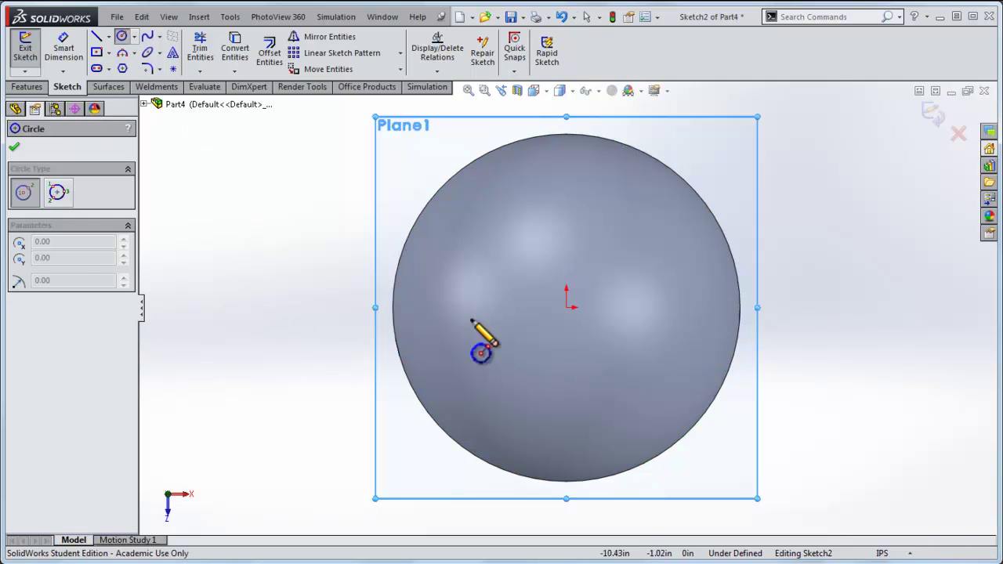
left_click(461, 308)
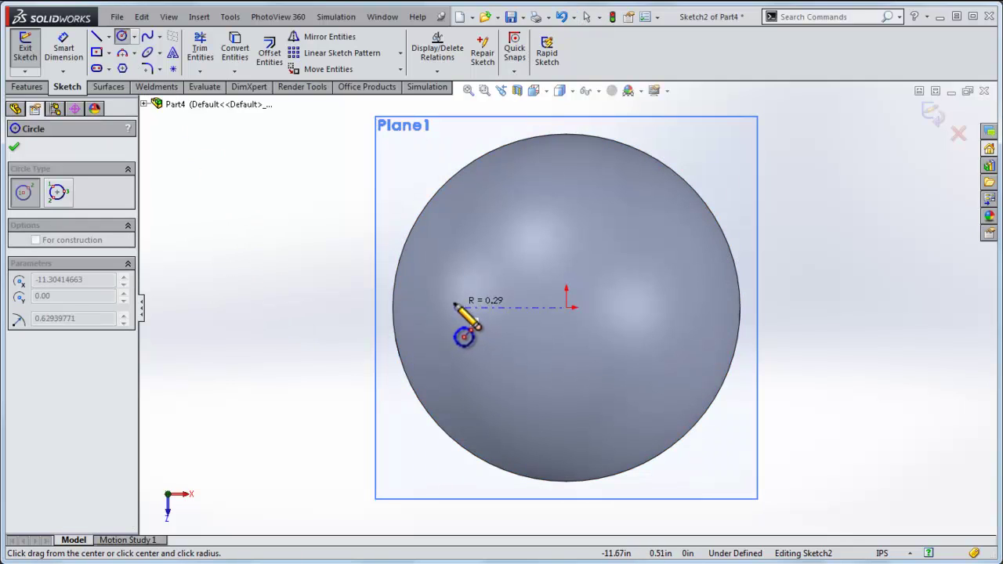
left_click(454, 316)
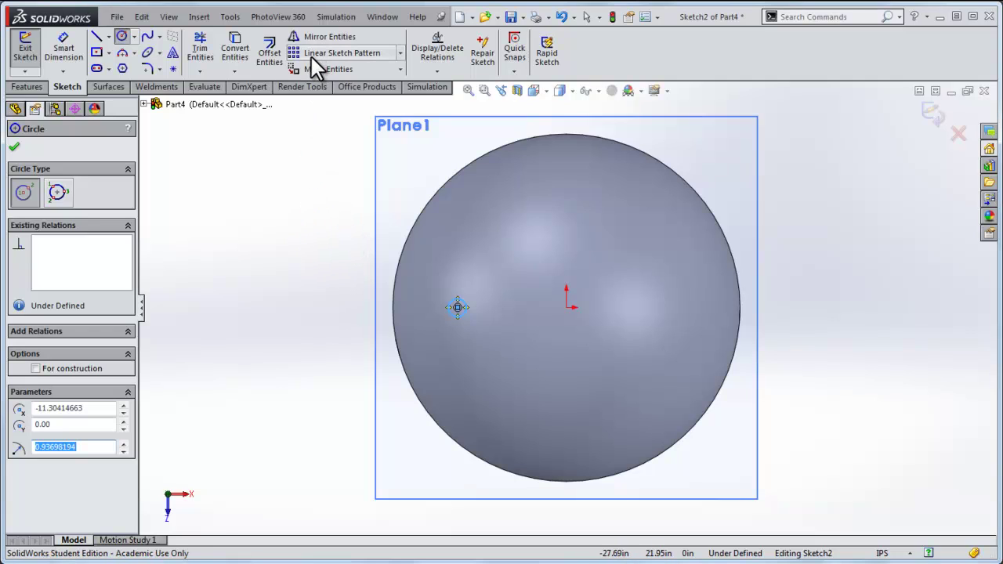
- Pattern the small circle around the origin as 6 equally spaced instances over 360 degrees
left_click(402, 53)
left_click(392, 83)
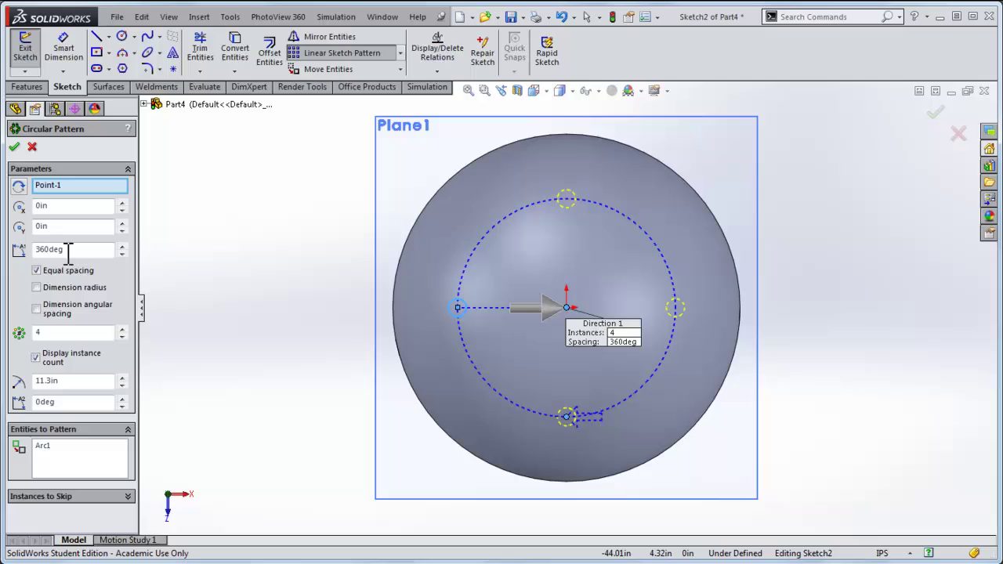
left_click(123, 330)
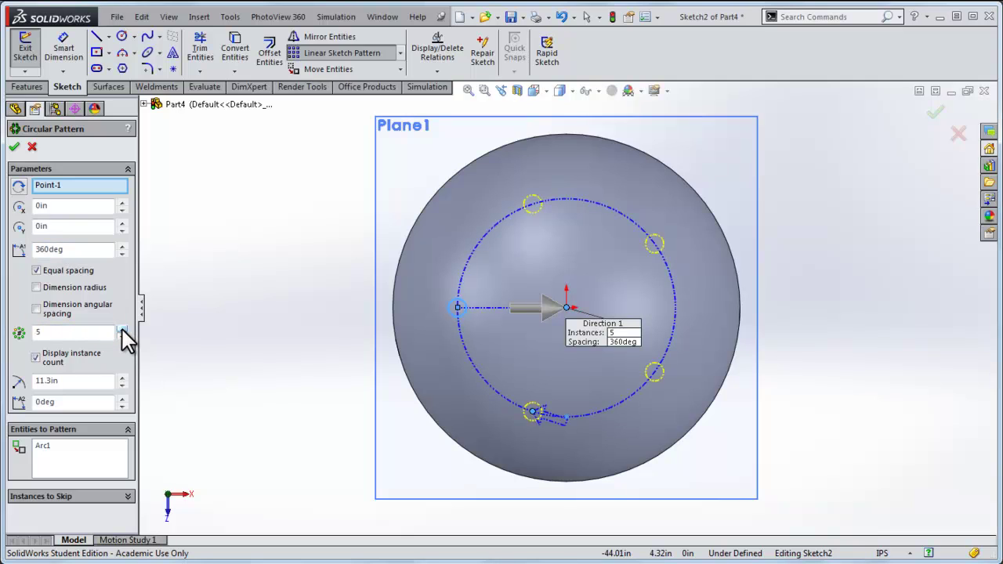
left_click(122, 329)
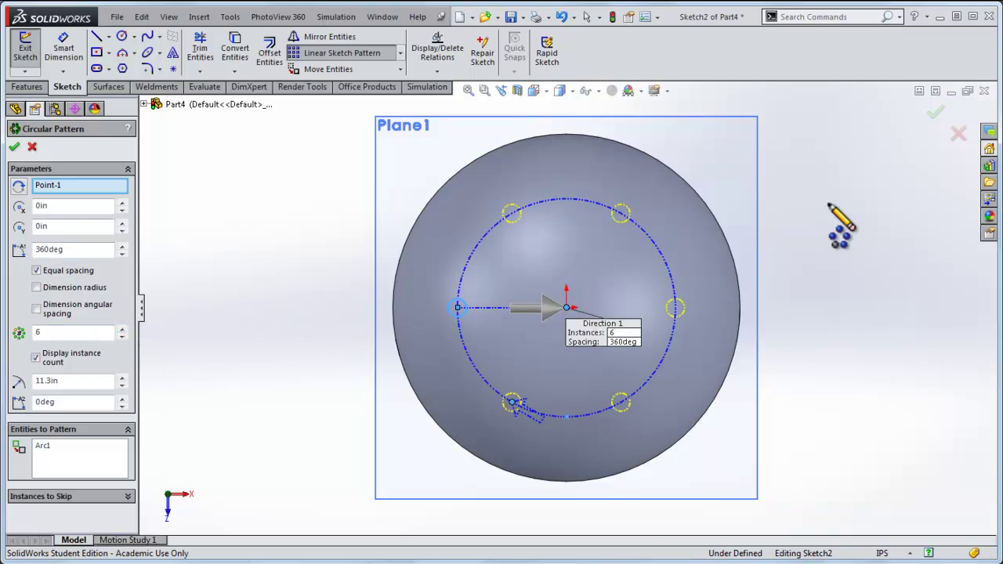
left_click(941, 126)
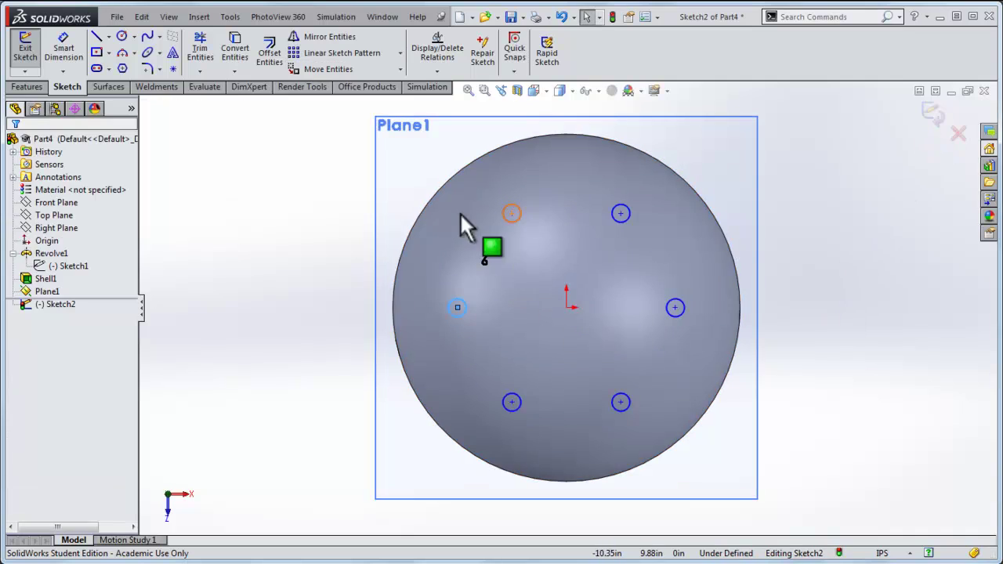
- Extrude the six patterned circles as legs reaching the sphere, using the Up To Next end condition with merged result
left_click(31, 87)
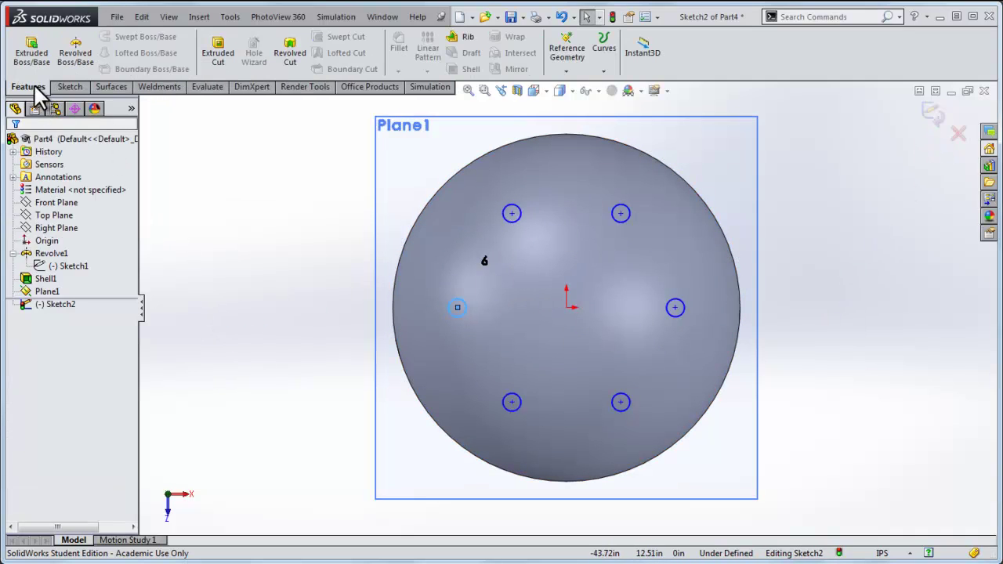
left_click(31, 52)
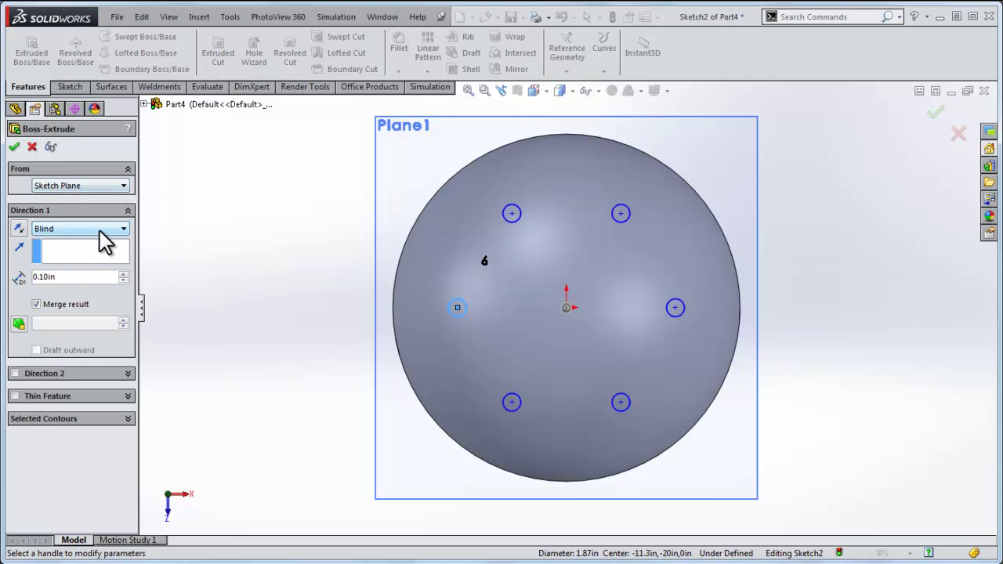
middle_click_drag(266, 347, 240, 264)
scroll(241, 264, "down", 2)
key("ctrl+7")
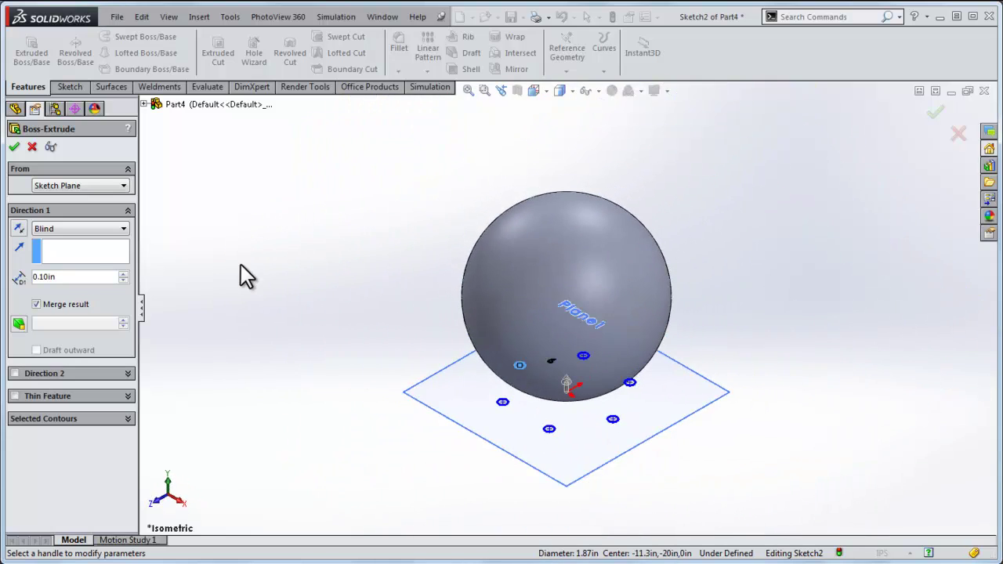
left_click(72, 230)
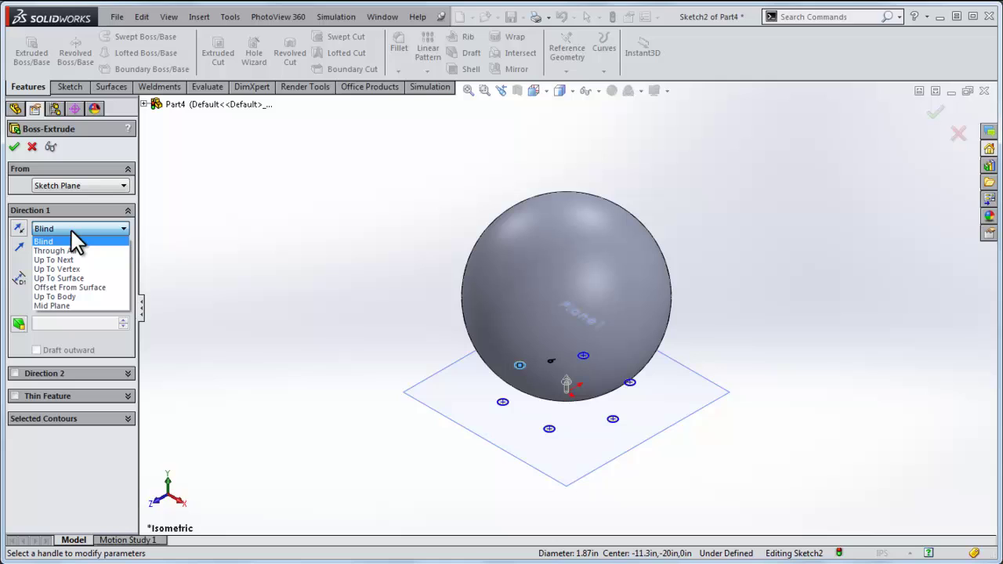
left_click(76, 260)
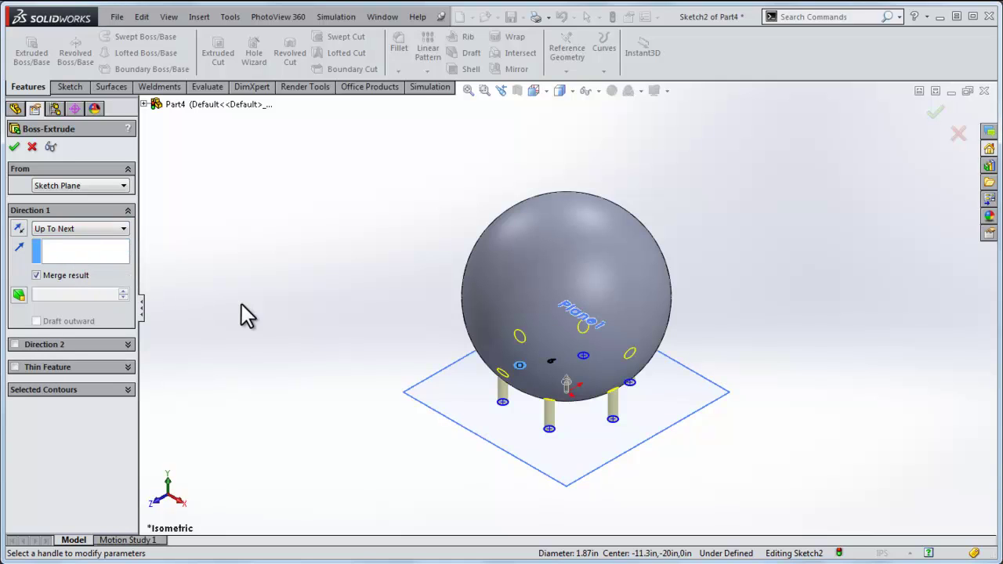
middle_click_drag(409, 453, 435, 380)
scroll(550, 399, "down", 5)
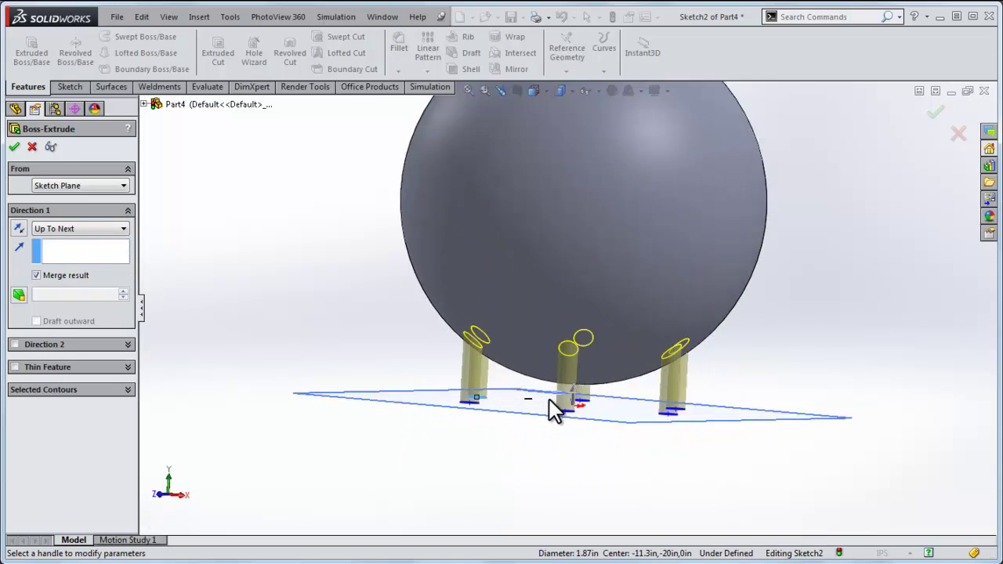
scroll(551, 317, "down", 2)
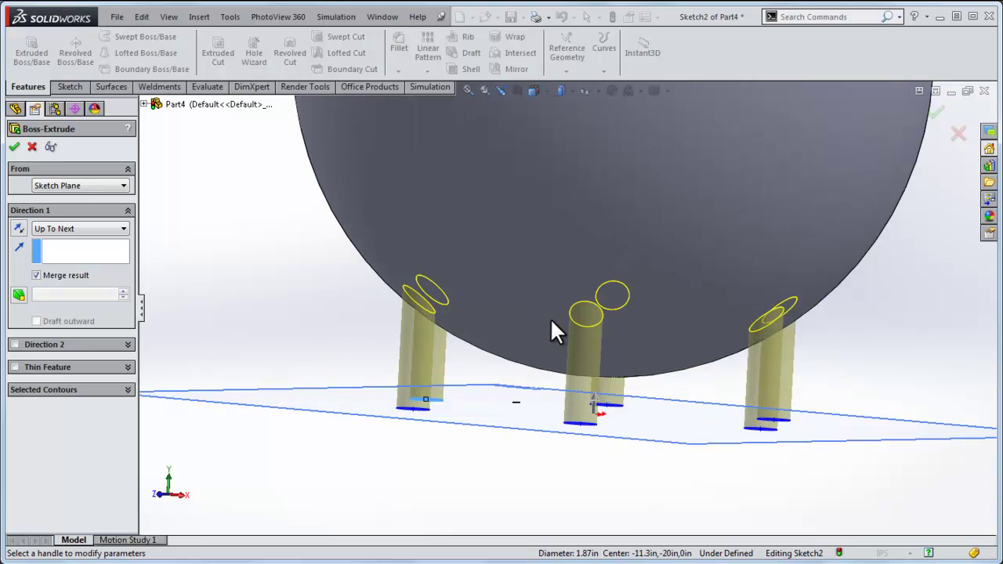
left_click(14, 147)
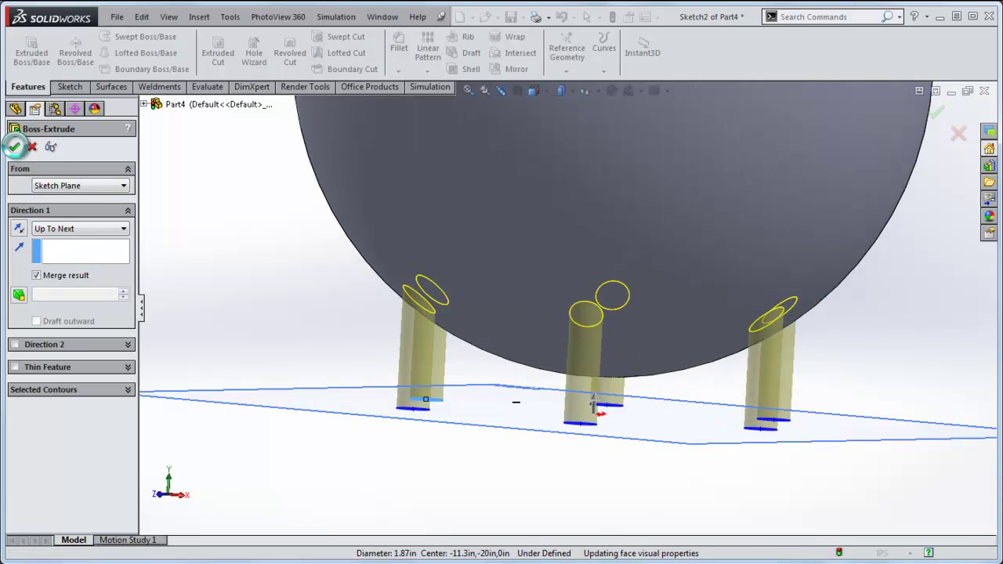
- Inspect the hollow interior and leg joints with a section view parallel to the Front Plane at a 9.91 in offset
middle_click_drag(314, 337, 450, 114)
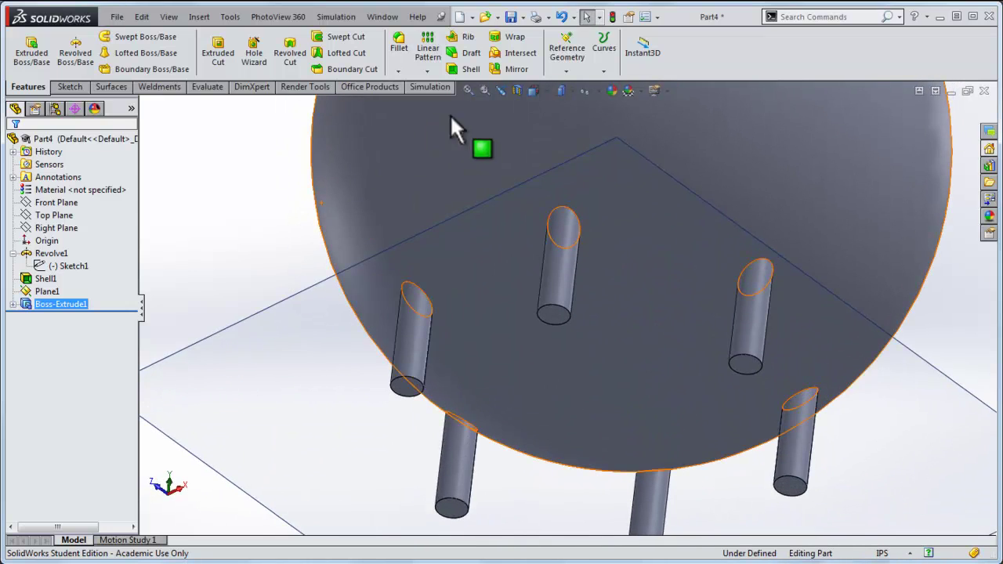
left_click(515, 91)
left_click_drag(520, 180, 546, 186)
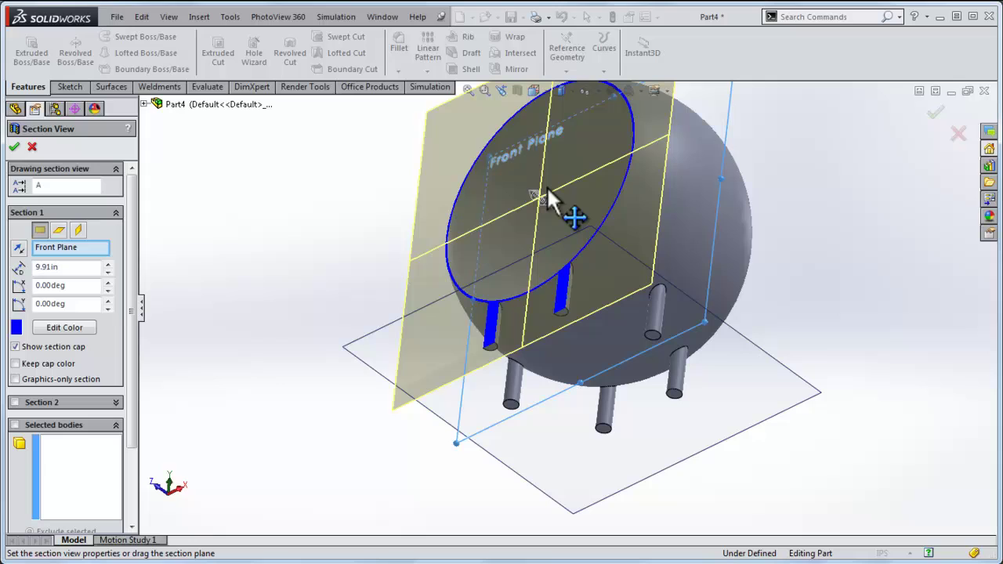
left_click(933, 108)
middle_click_drag(325, 233, 678, 196)
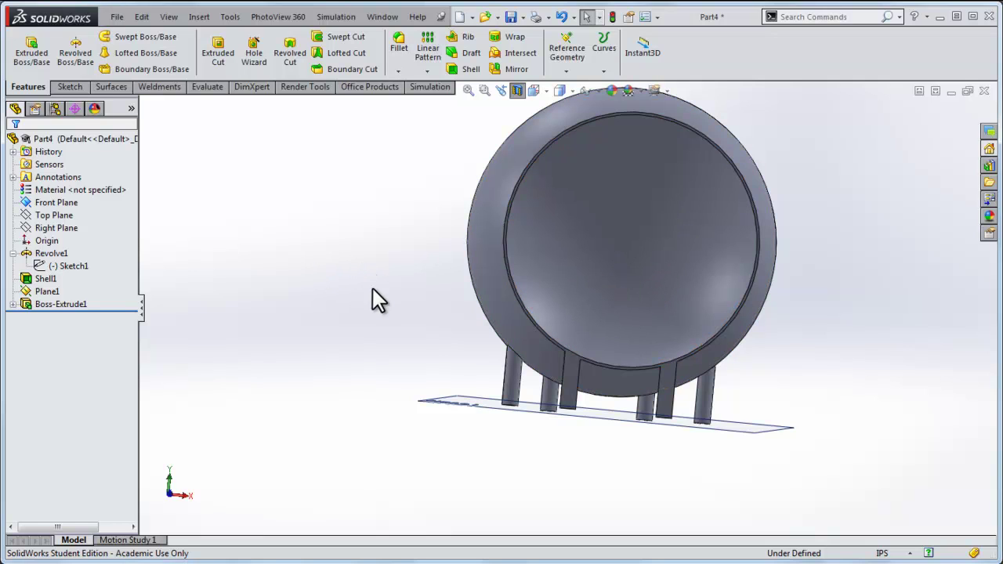
- Assign Alloy Steel as the part's material and turn off the section view
right_click(130, 191)
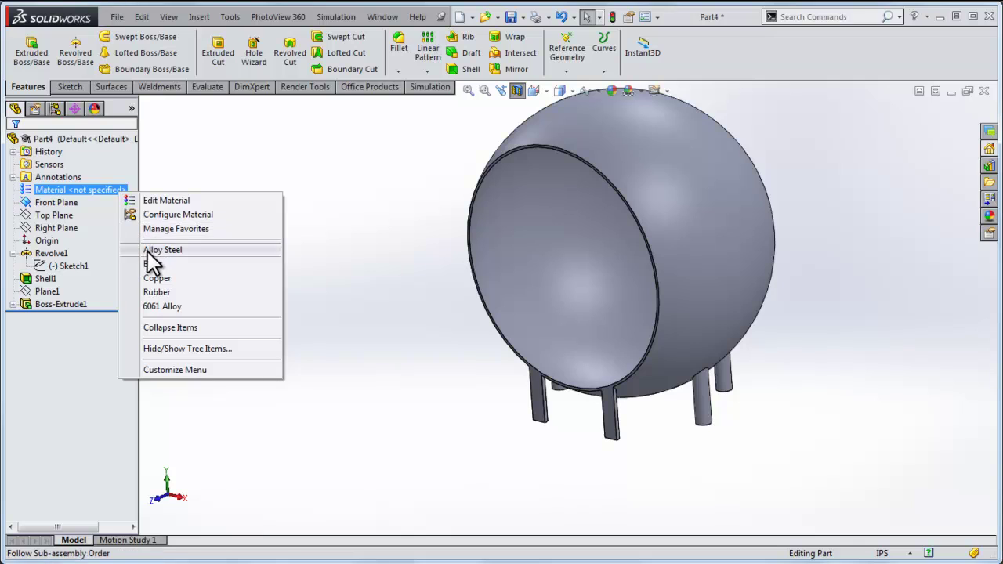
left_click(149, 251)
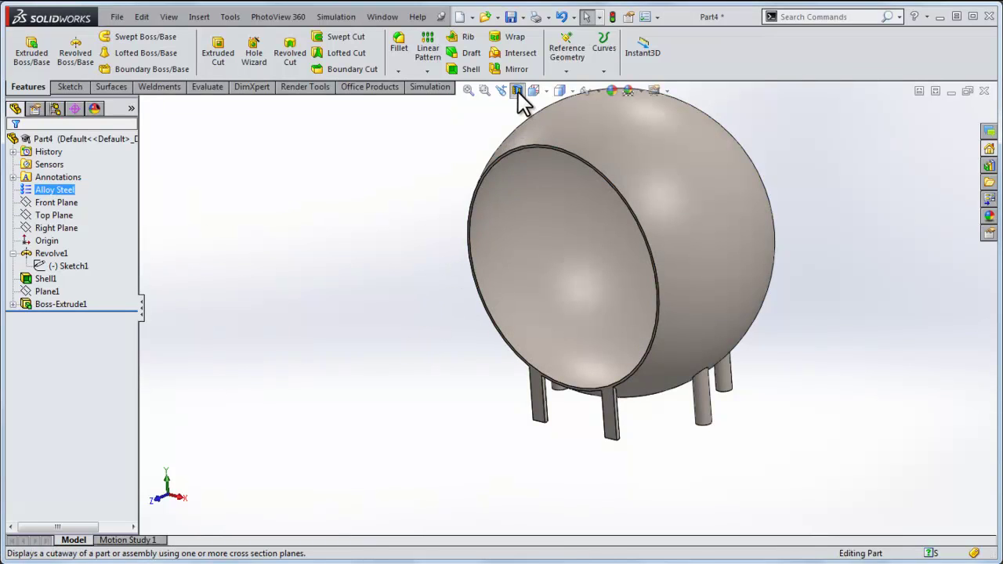
middle_click_drag(521, 98, 517, 209)
middle_click_drag(375, 403, 344, 307)
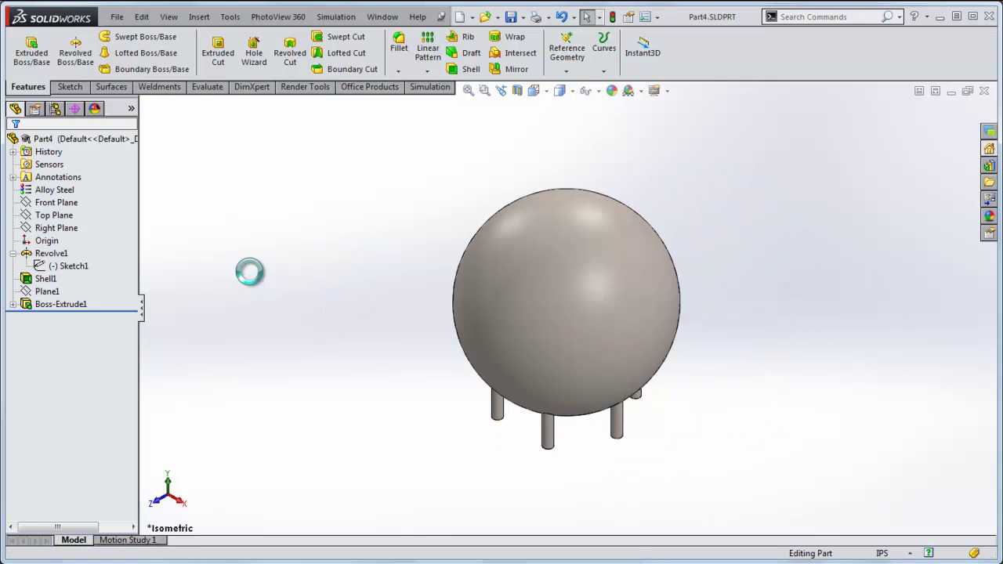
- Create a static study and apply a Fixed Geometry fixture to the bottom faces of the six legs
left_click(16, 145)
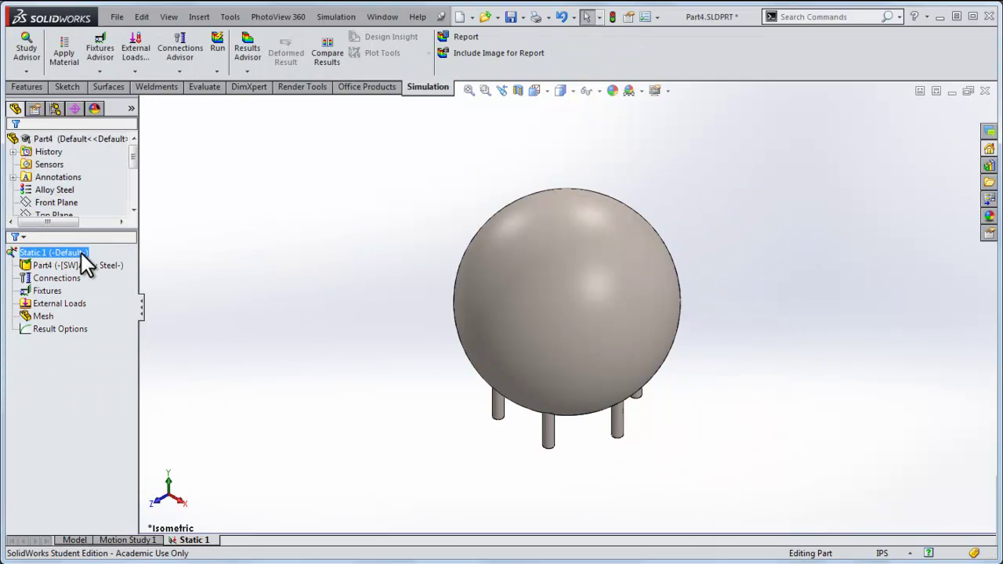
right_click(58, 292)
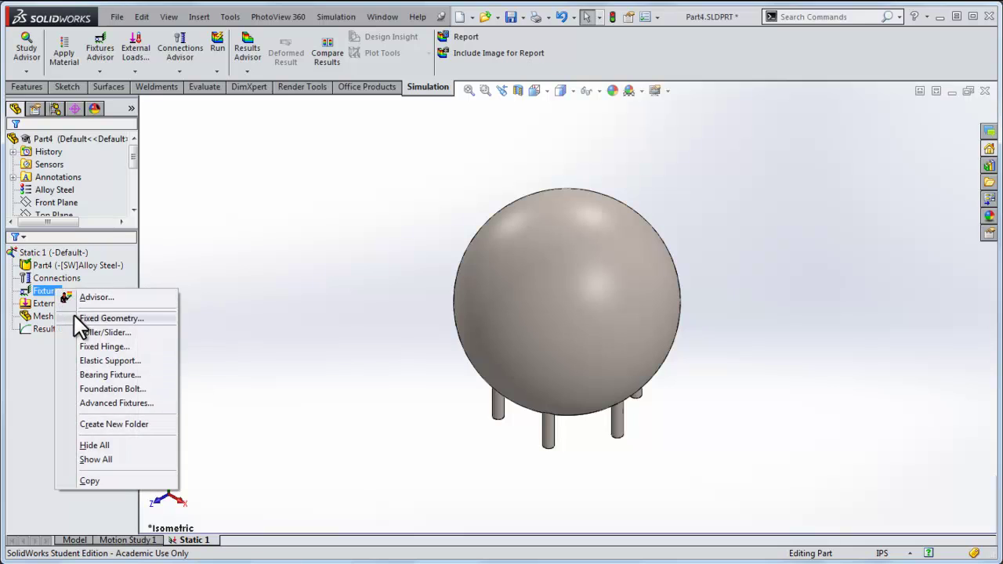
left_click(86, 317)
middle_click_drag(361, 325, 370, 224)
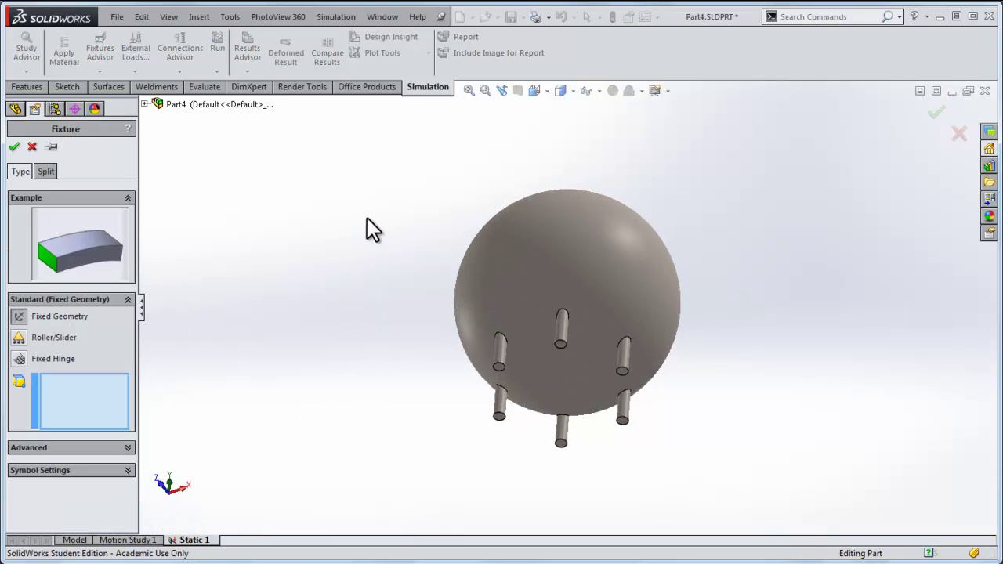
left_click(499, 369)
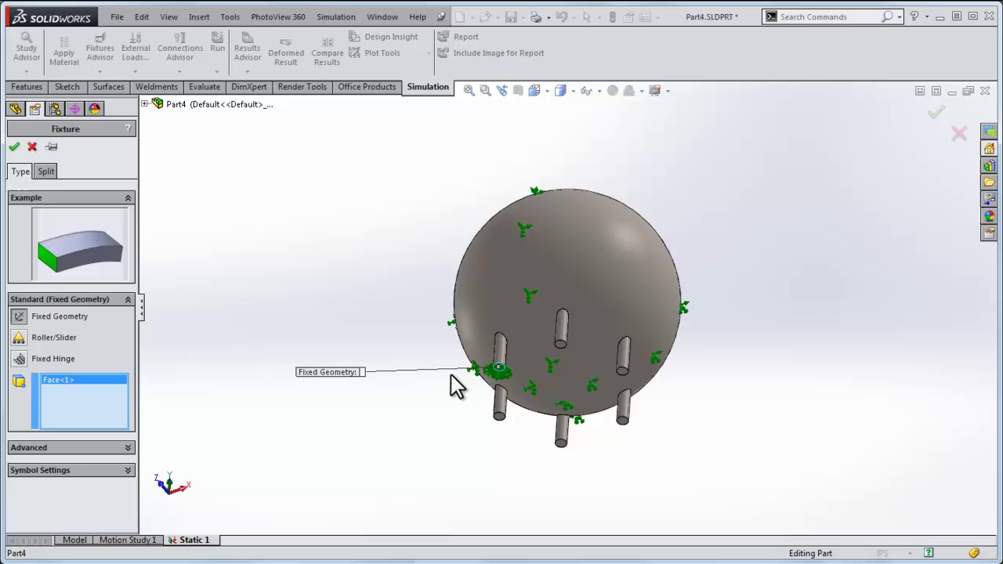
left_click(520, 357)
scroll(519, 357, "down", 5)
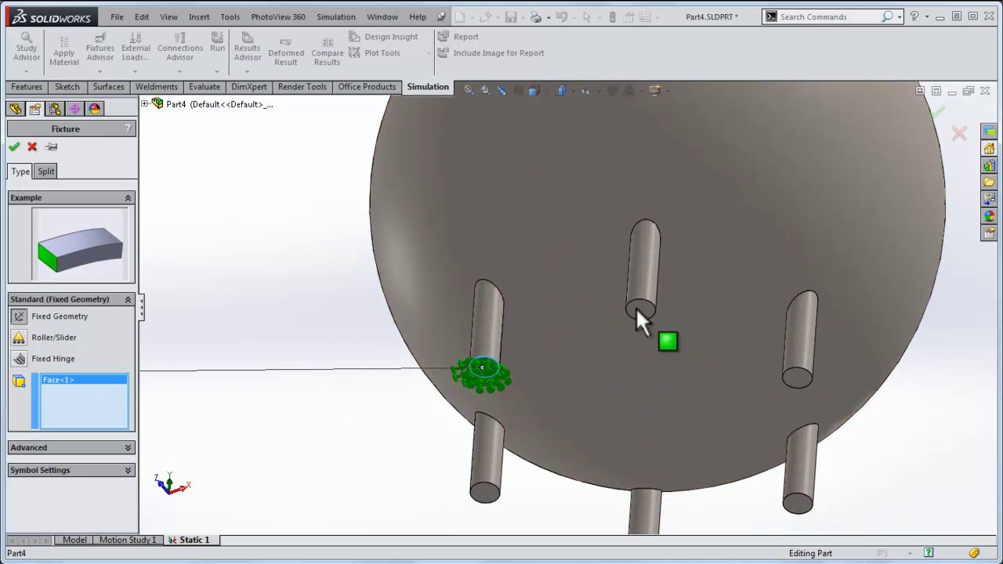
left_click(640, 307)
left_click(801, 379)
left_click(796, 503)
scroll(675, 495, "up", 3)
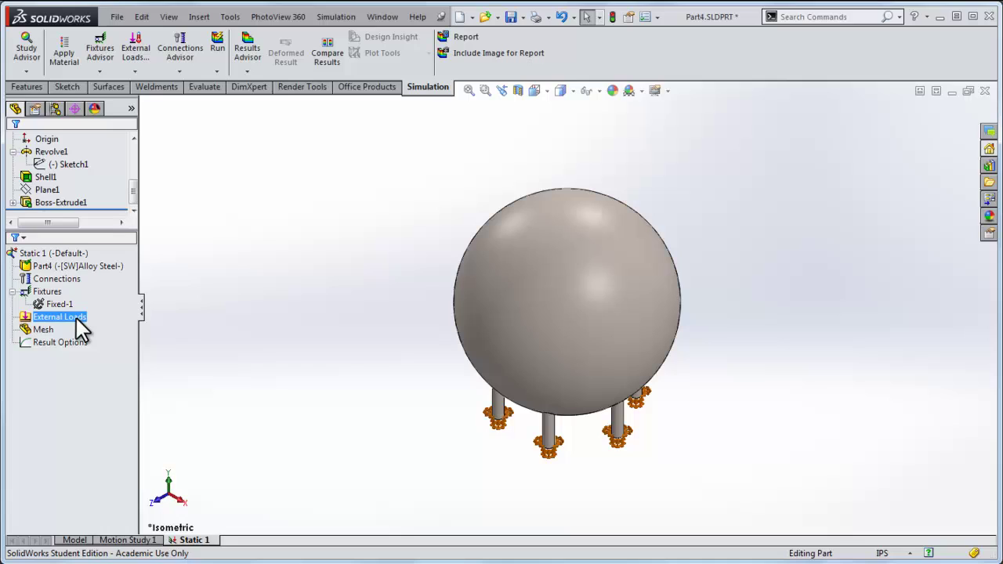
right_click(76, 319)
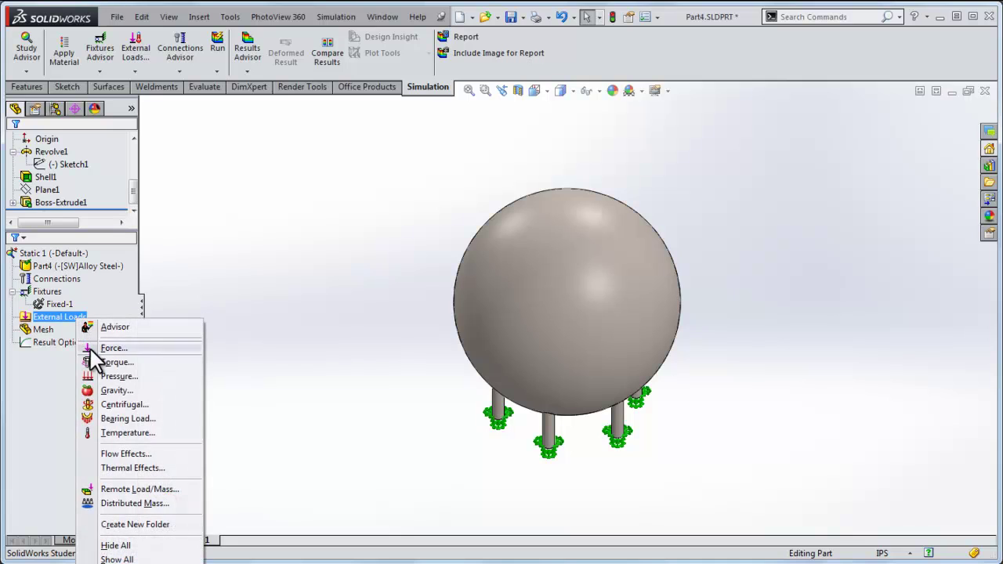
left_click(95, 376)
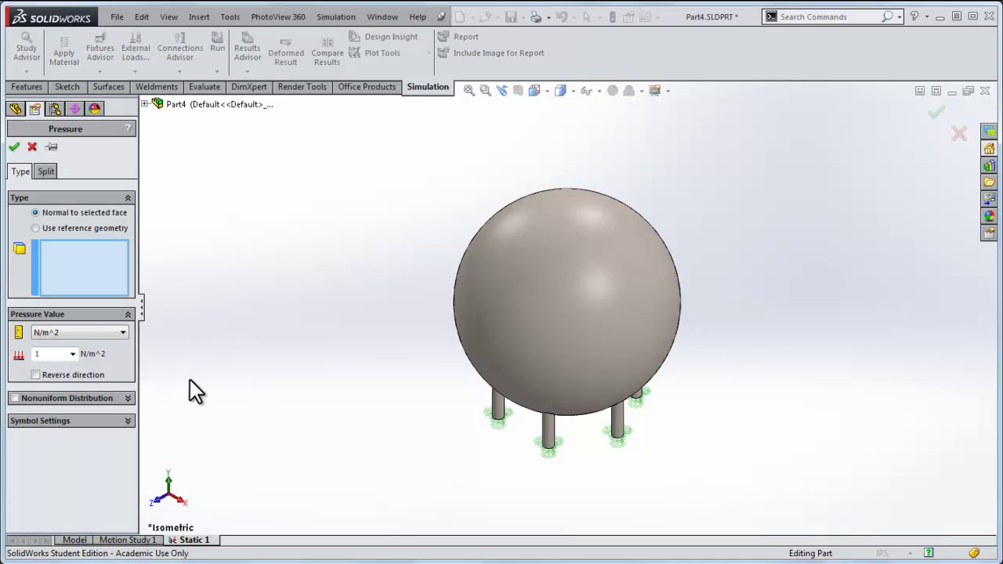
left_click(87, 333)
left_click(90, 343)
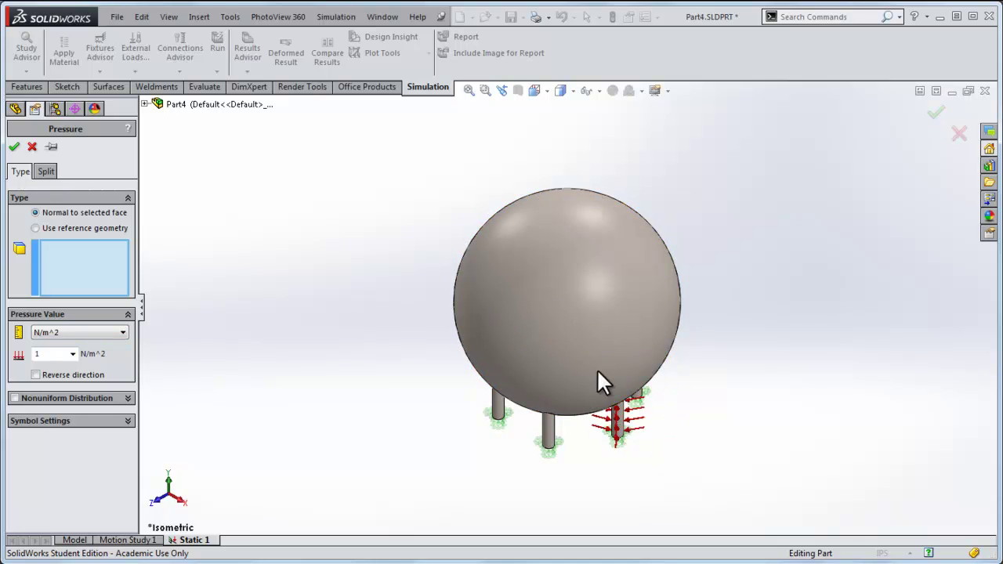
left_click(563, 267)
middle_click_drag(359, 342, 518, 254)
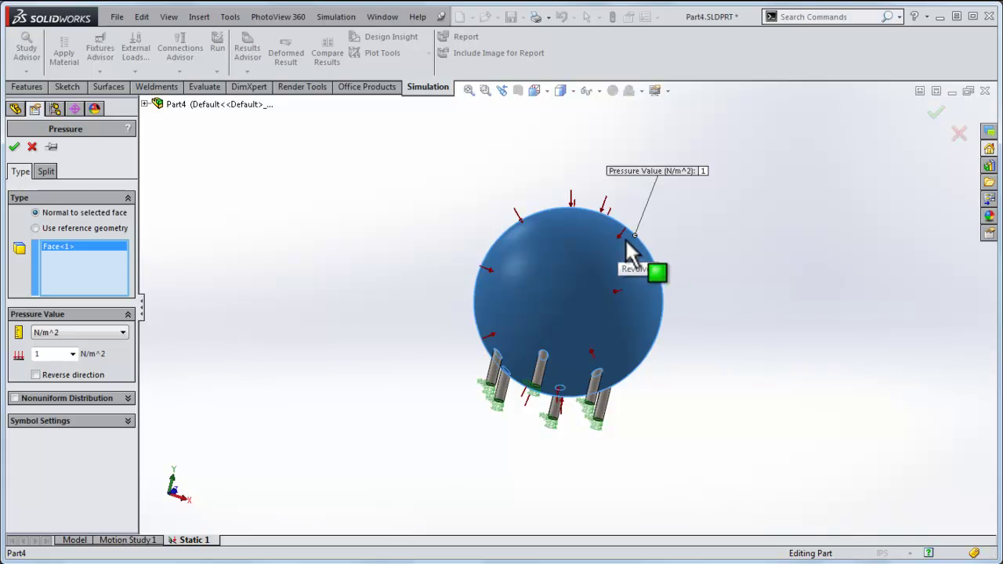
right_click(102, 257)
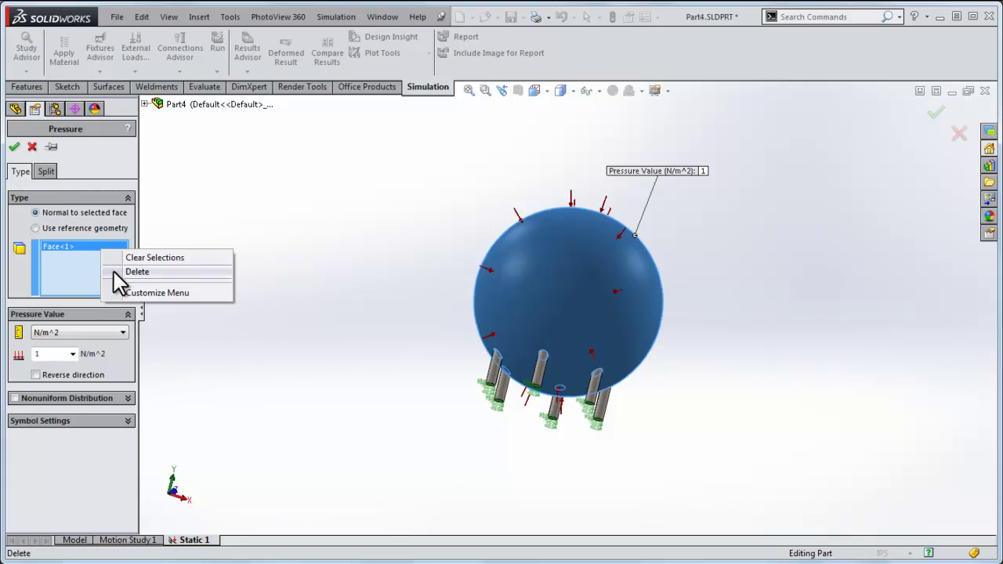
left_click(117, 272)
left_click(32, 147)
- Section the part 9.91 in from the Front Plane and start a pressure load normal to the sphere's inner face
left_click(518, 91)
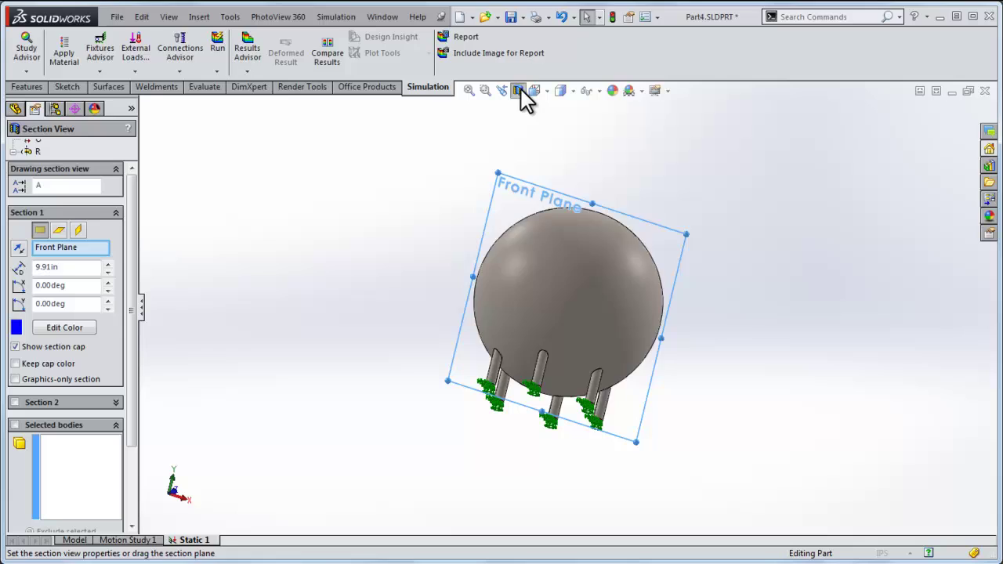
left_click(936, 115)
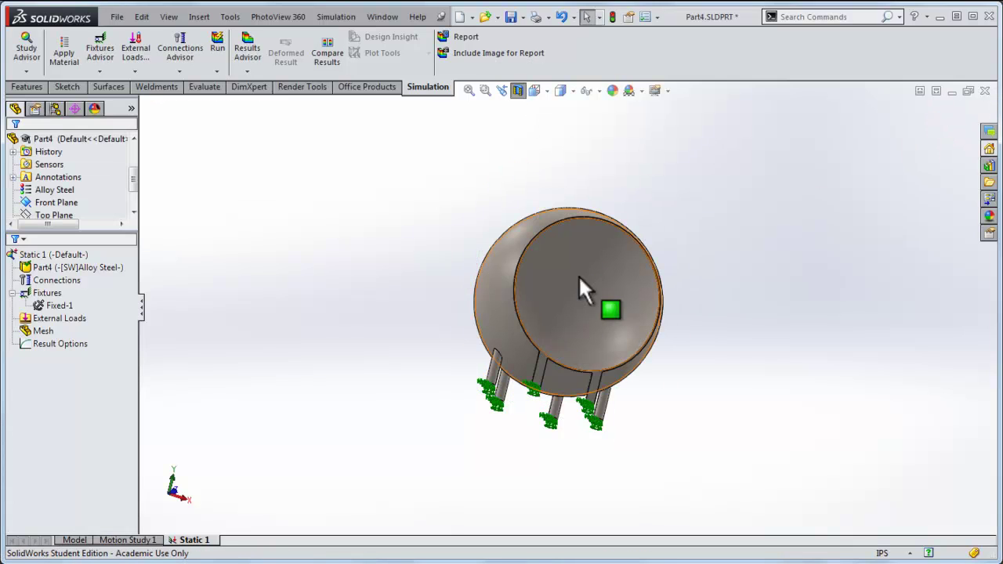
left_click(69, 319)
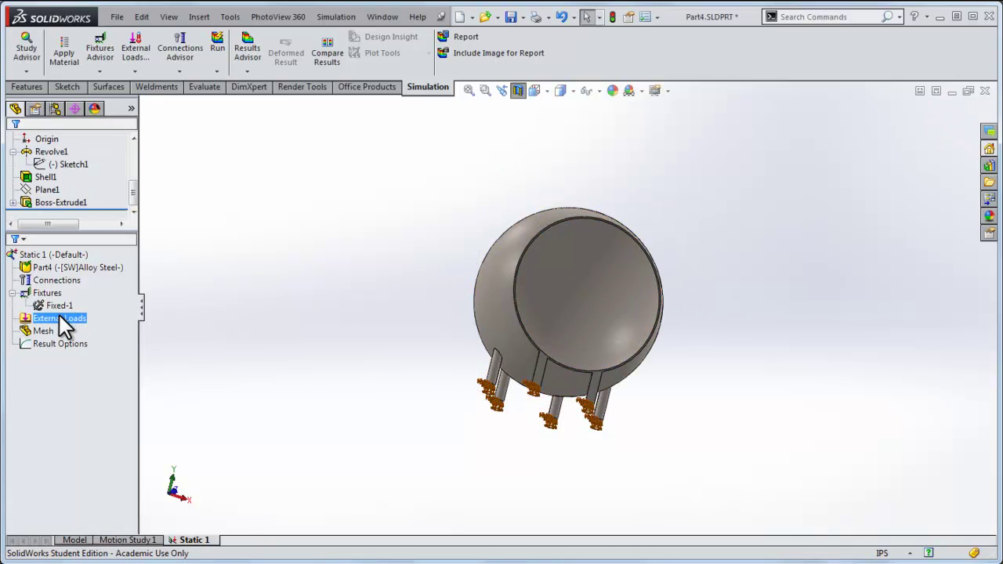
right_click(63, 318)
left_click(78, 375)
scroll(577, 287, "down", 3)
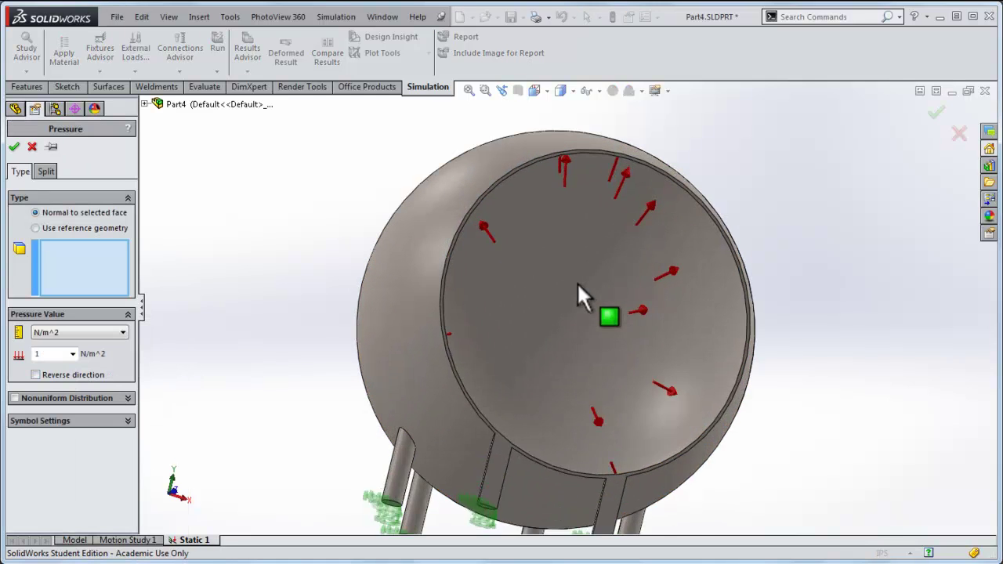
scroll(580, 283, "down", 2)
left_click(621, 211)
scroll(314, 204, "up", 3)
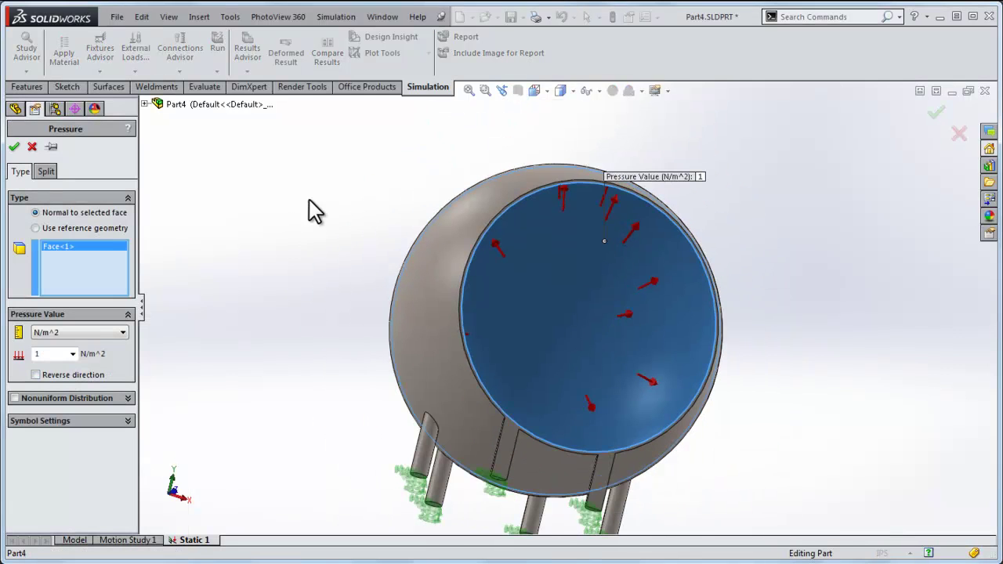
- Set the inner face's pressure to 1000 psi and apply the load
middle_click_drag(315, 203, 293, 228)
scroll(293, 228, "down", 1)
key("ctrl+7")
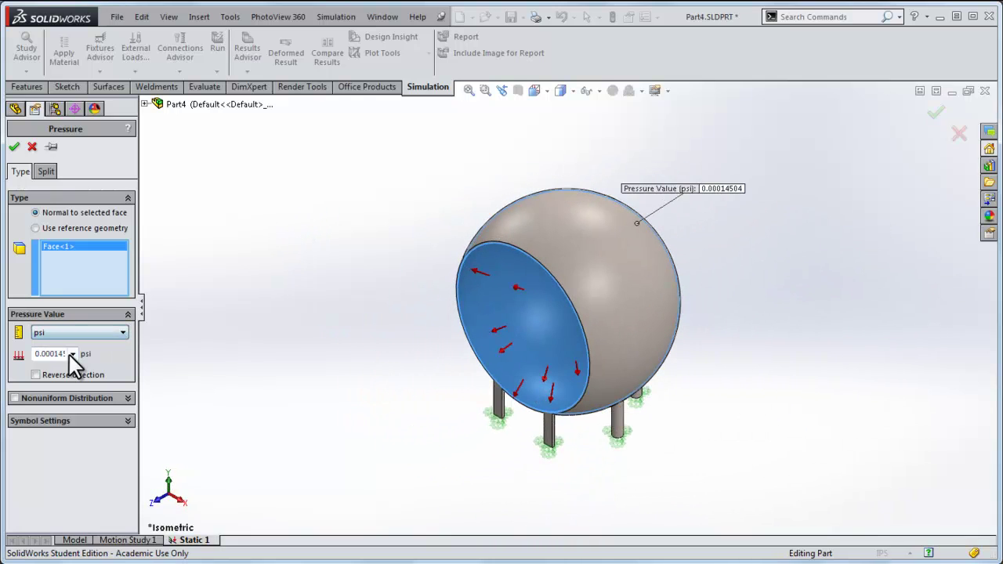
double_click(58, 355)
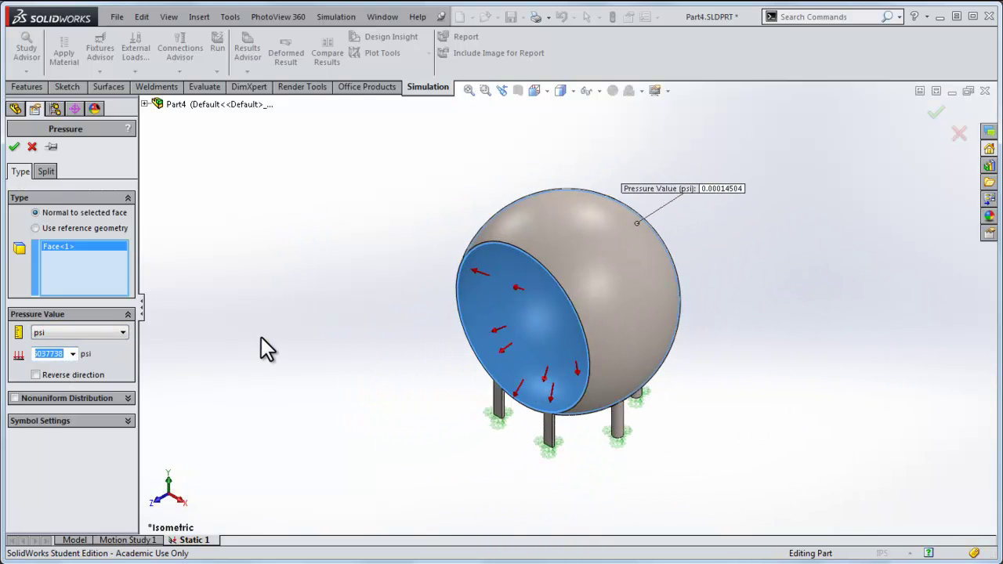
type("1")
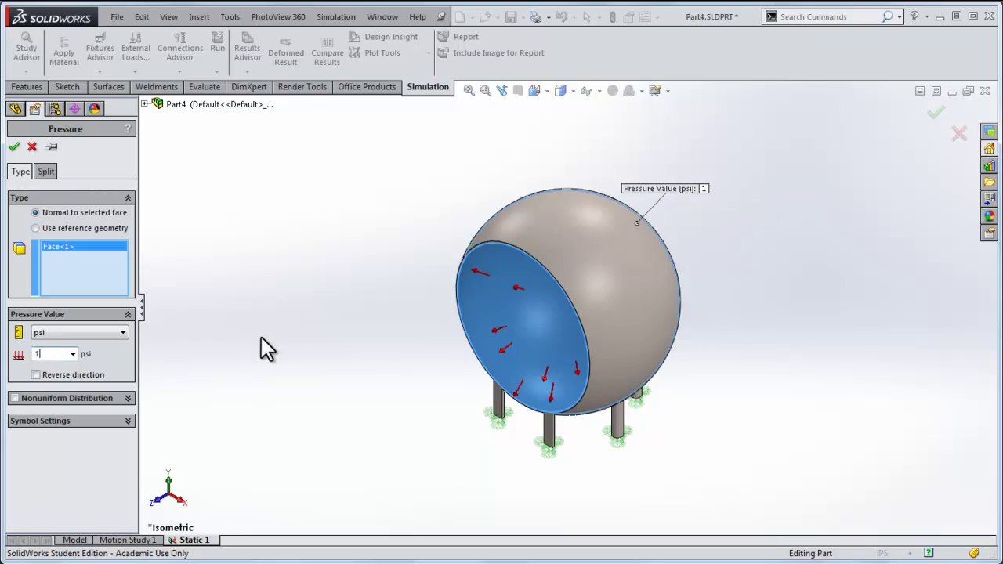
type("000")
left_click(15, 146)
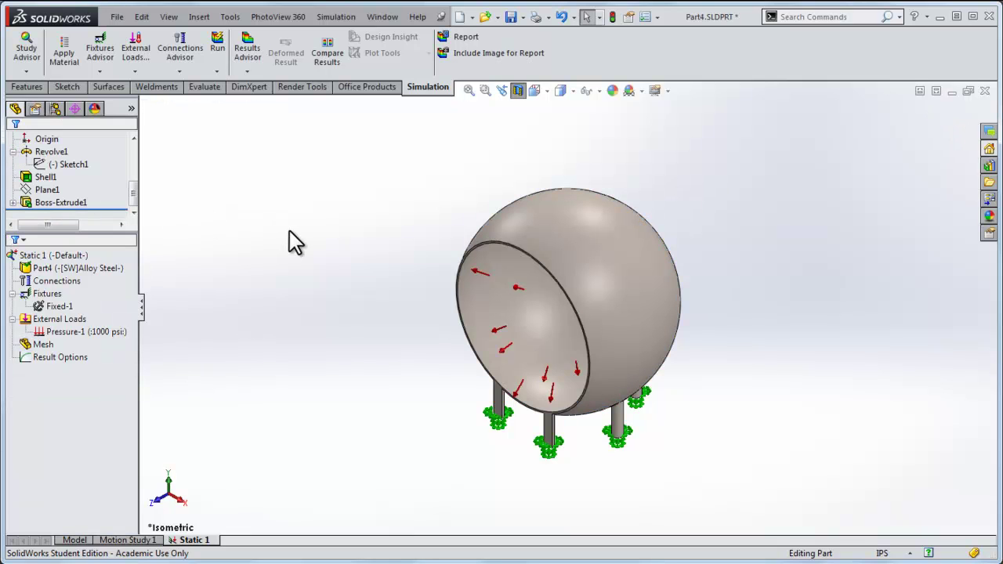
- Turn off the section view and run the static study
left_click(518, 91)
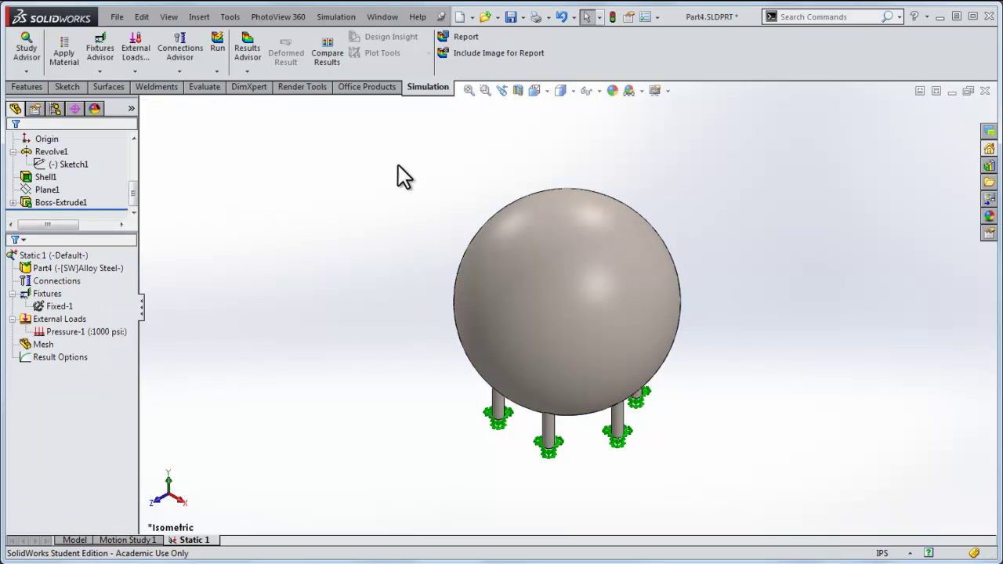
left_click(217, 49)
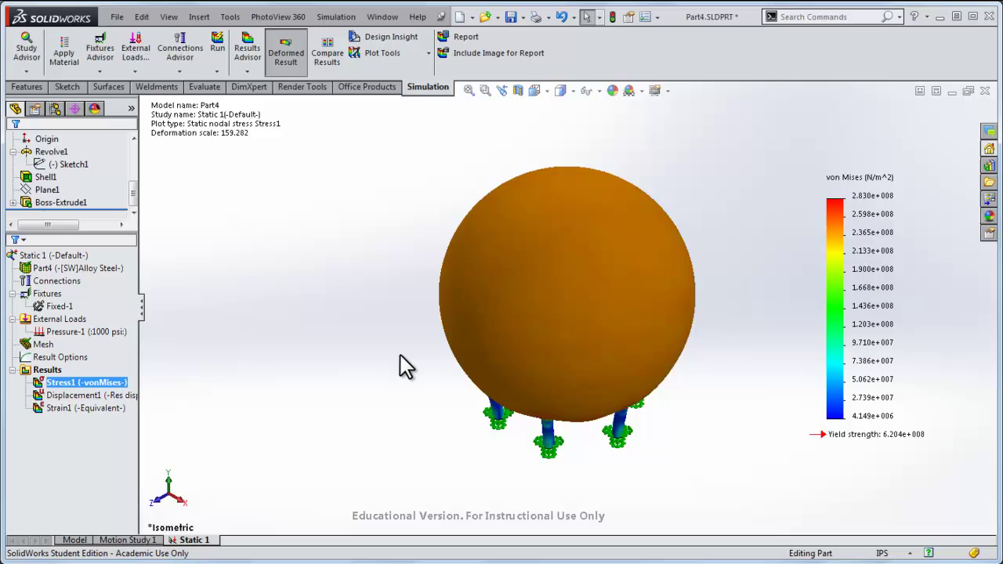
- Add a Factor of Safety plot for all bodies with the Automatic failure criterion, viewed from the front
key("ctrl+1")
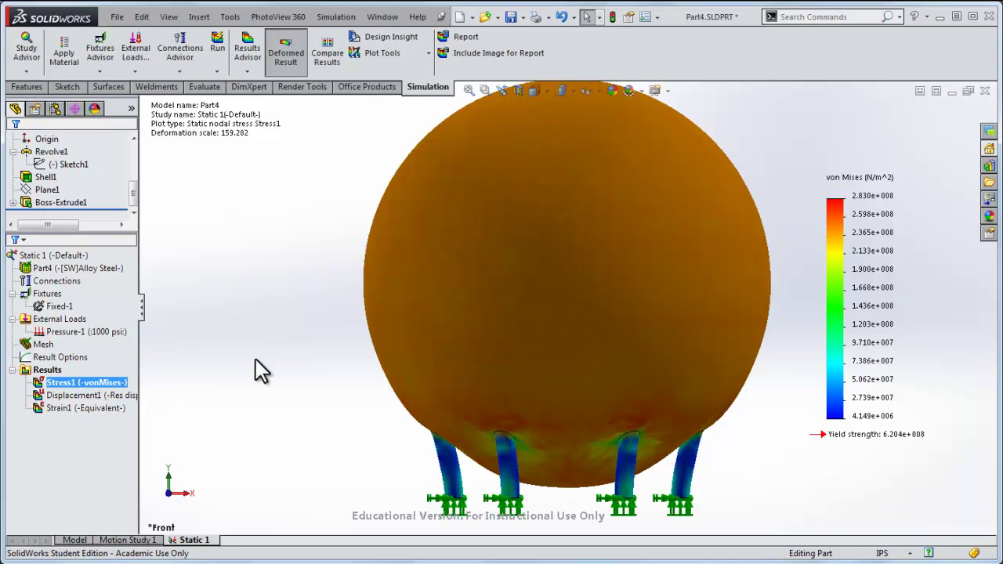
right_click(60, 372)
left_click(83, 420)
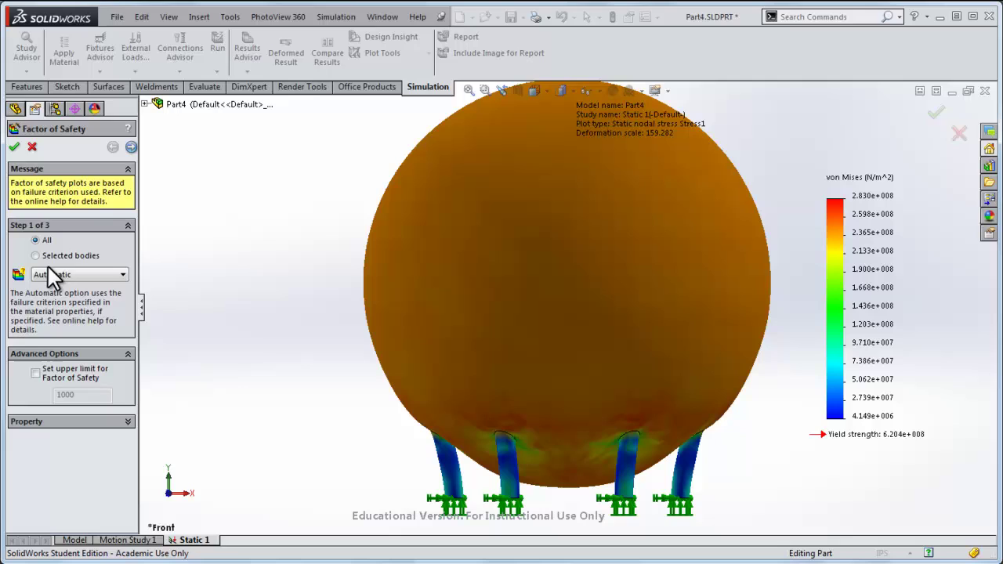
left_click(15, 148)
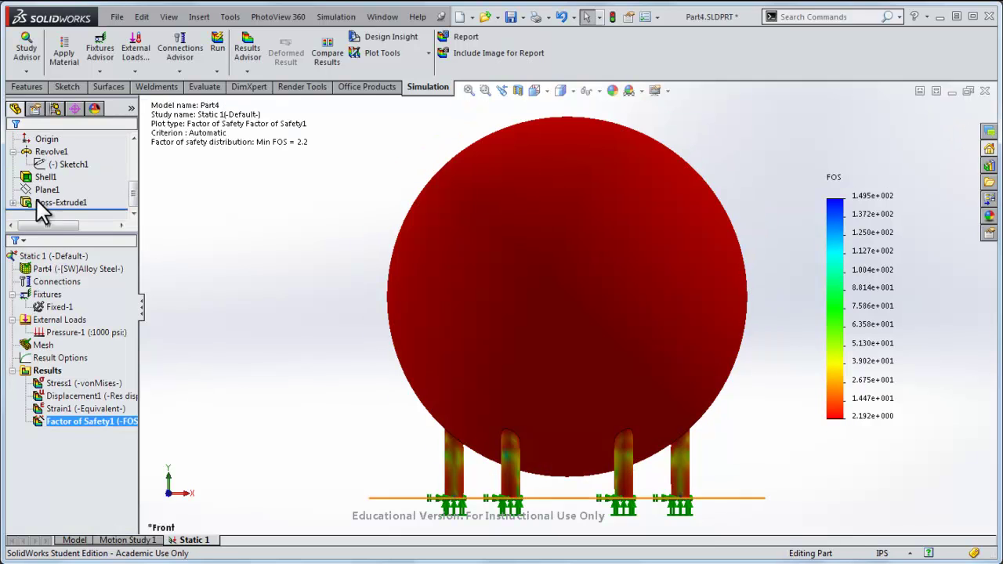
- In the factor of safety plot's chart options, define the legend range from 0 to 2
right_click(75, 421)
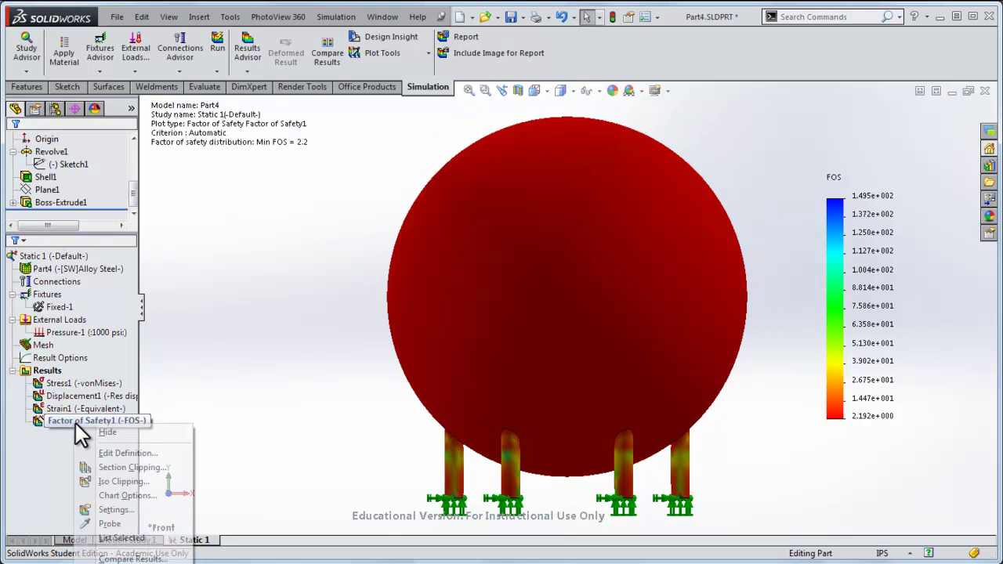
left_click(101, 495)
left_click(35, 391)
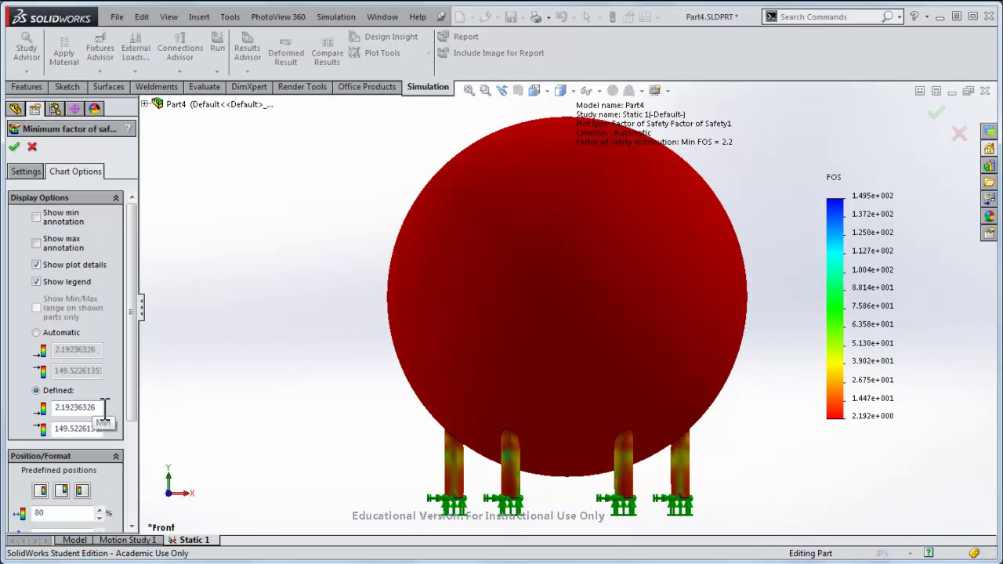
double_click(54, 406)
type("0")
key("Tab")
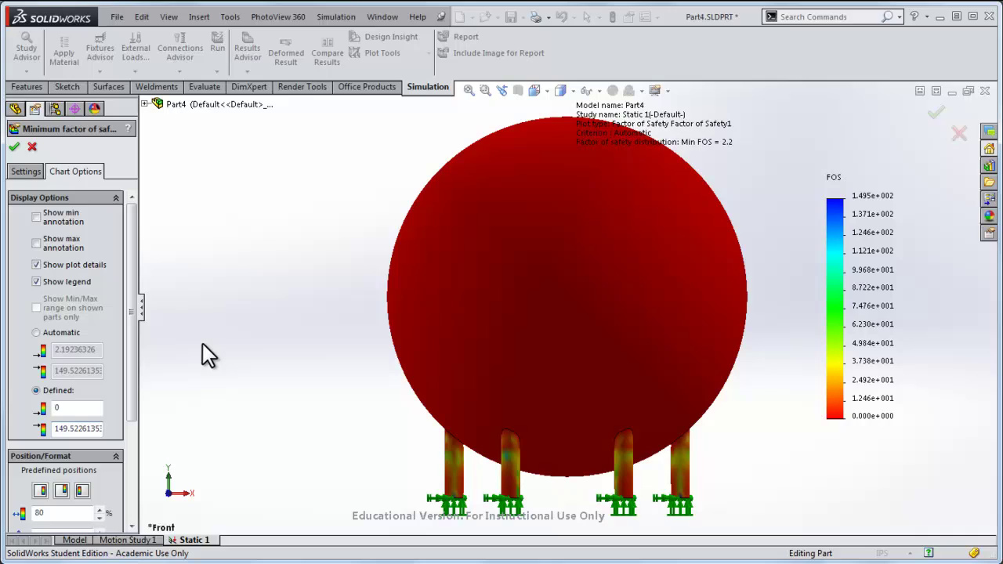
key("Tab")
type("2")
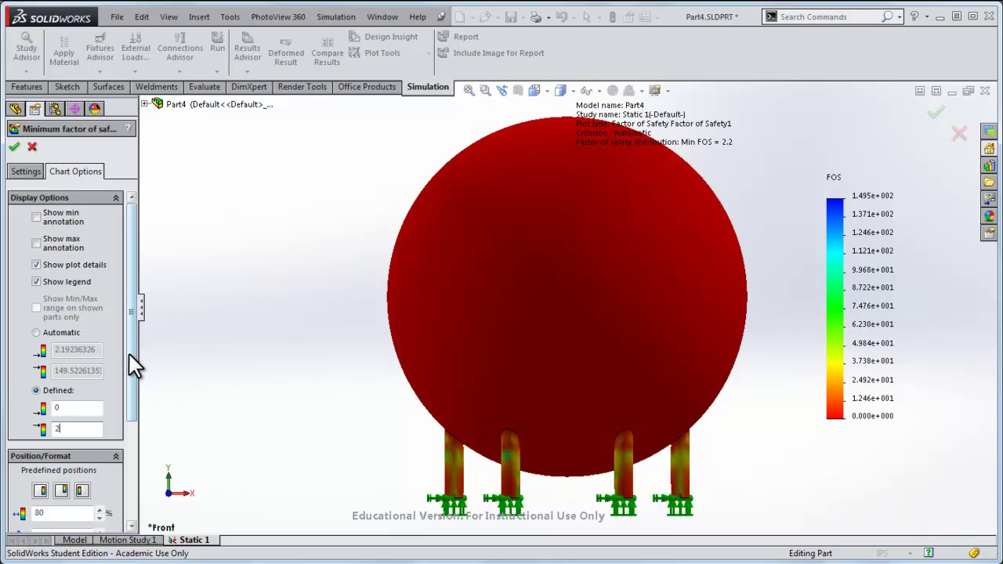
- Set the legend's number format to floating with 0 decimal places
left_click_drag(133, 363, 133, 437)
left_click(63, 407)
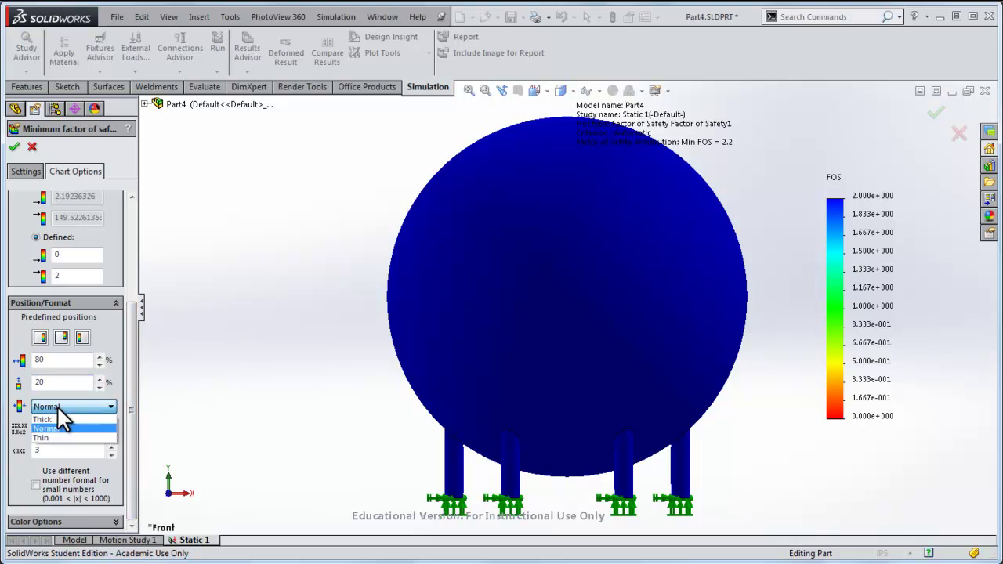
left_click(65, 429)
left_click(65, 430)
left_click(69, 446)
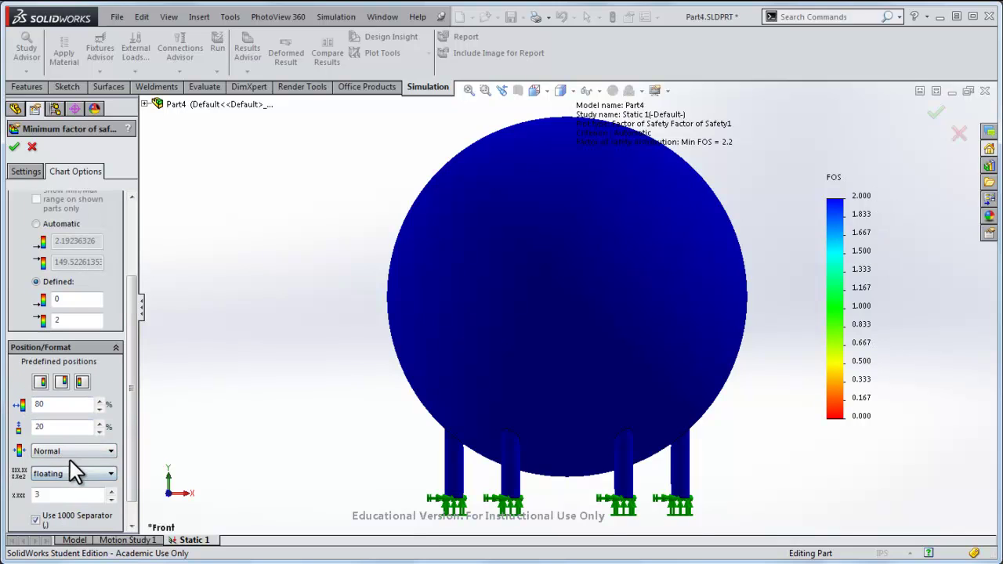
left_click(111, 499)
left_click(110, 499)
left_click(111, 499)
- Switch the legend colours to User Defined with 3 colours and make the first one red
scroll(130, 528, "down", 5)
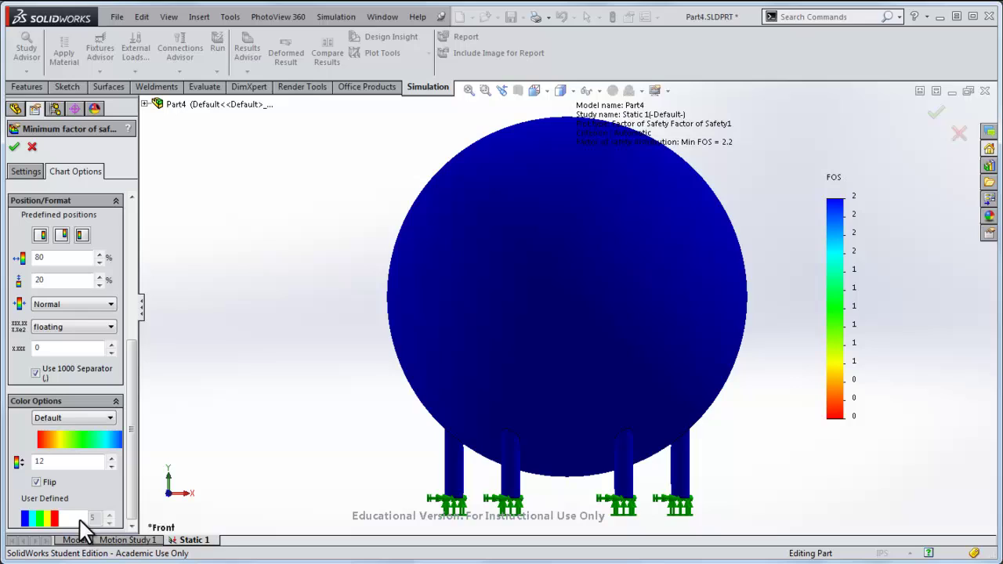
left_click(67, 418)
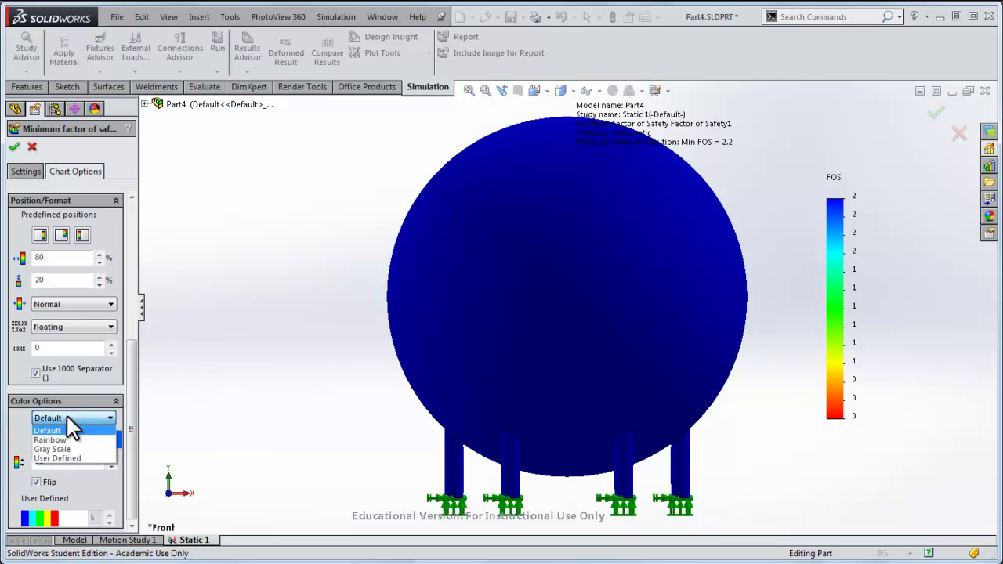
left_click(69, 457)
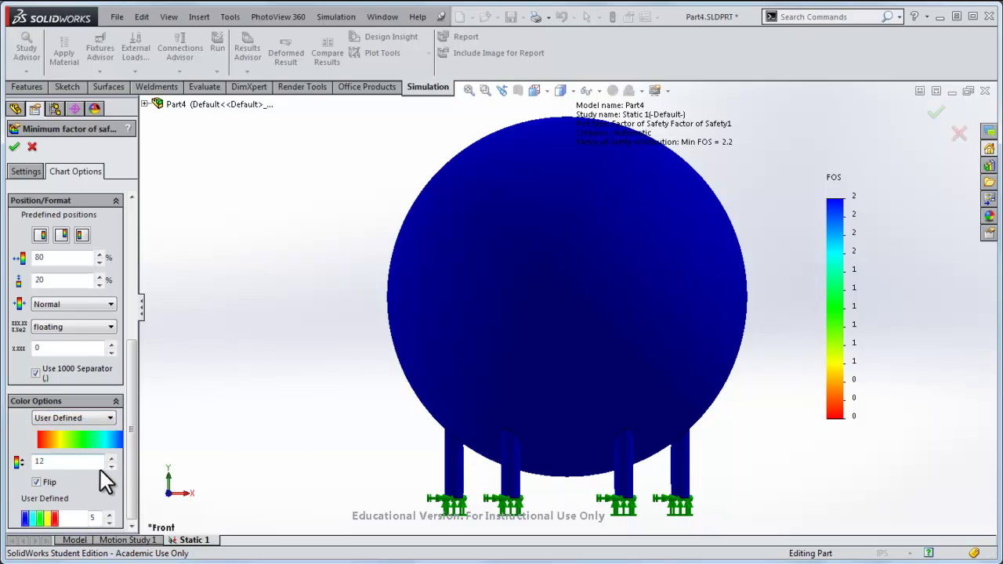
left_click(109, 523)
left_click(109, 522)
left_click(32, 522)
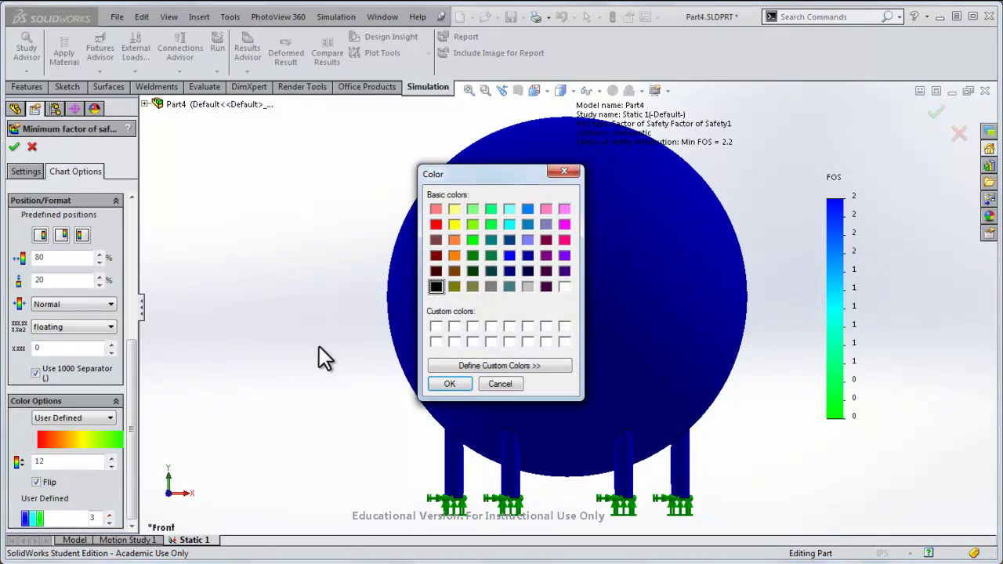
left_click(436, 225)
left_click(444, 384)
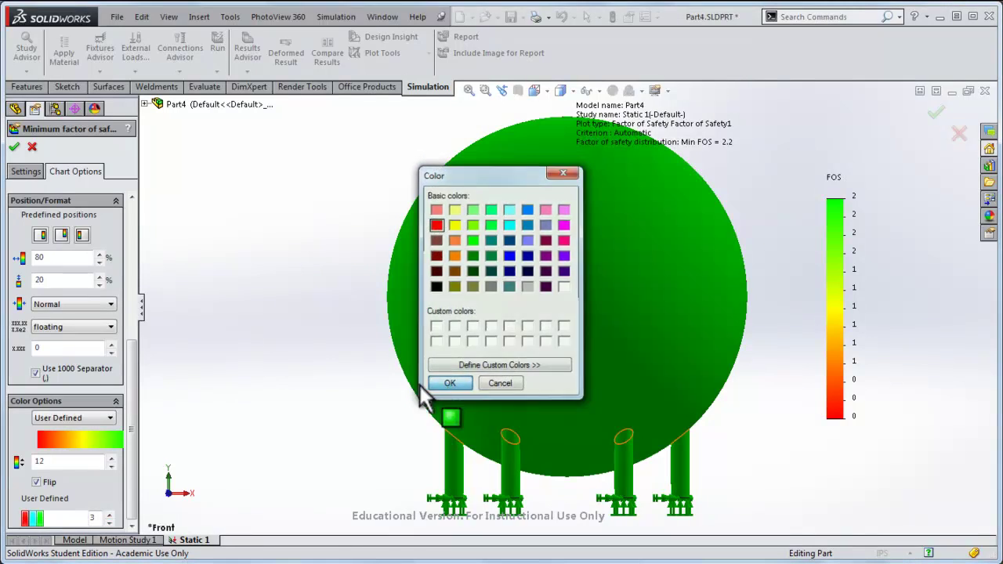
- Make the second user-defined legend colour white and the third blue
left_click(34, 519)
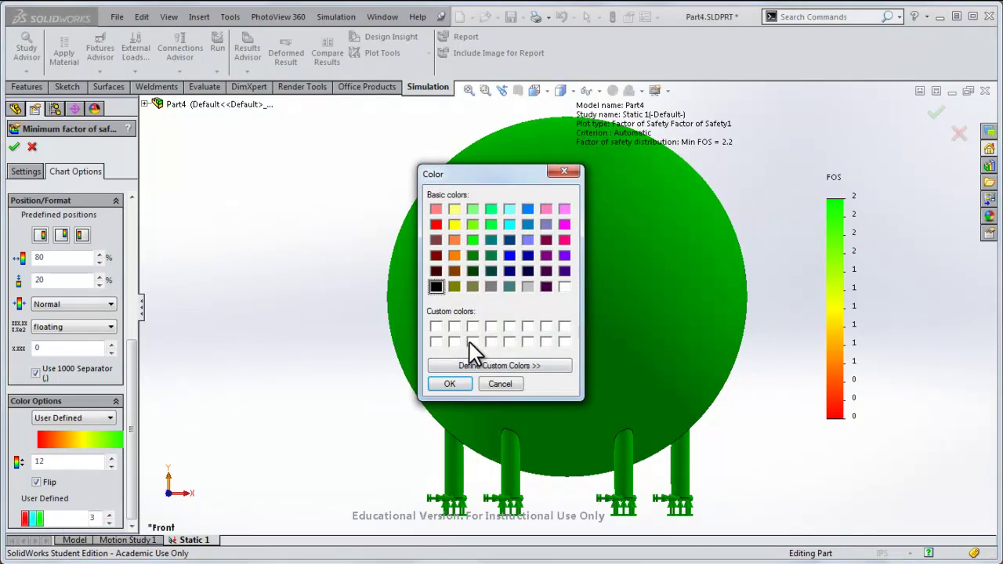
left_click(564, 286)
left_click(441, 384)
left_click(39, 519)
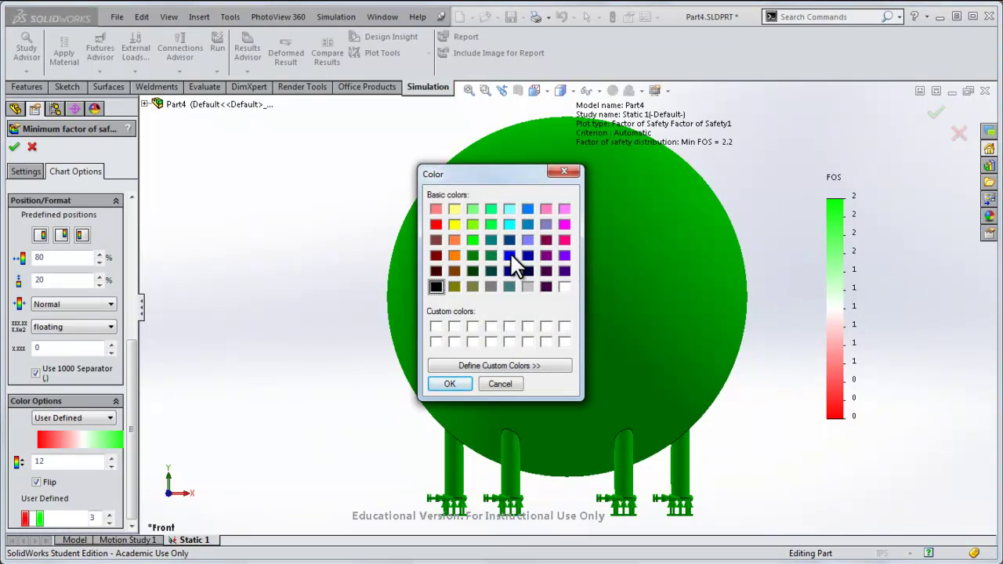
left_click(510, 255)
left_click(450, 384)
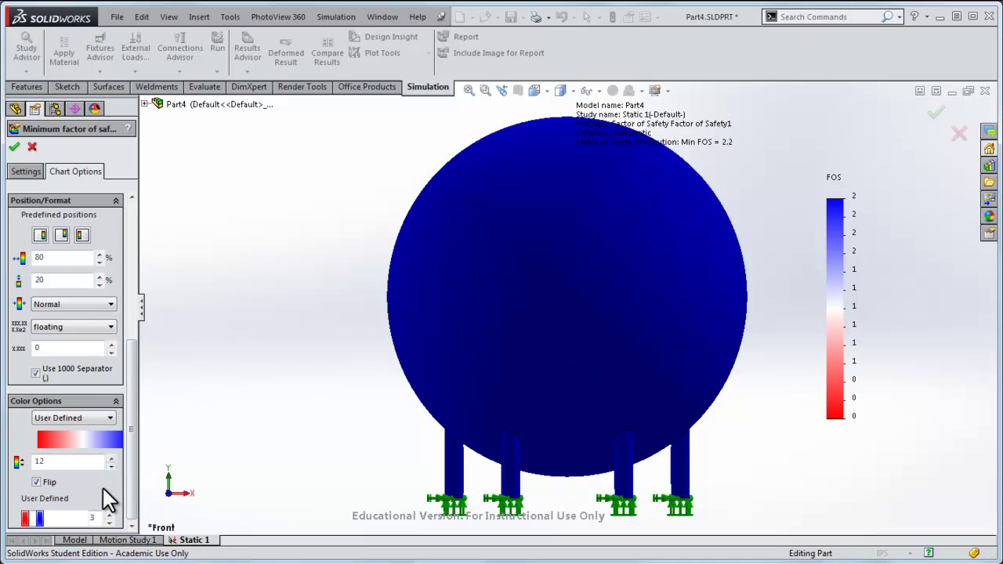
- Reduce the legend's number of chart colours to 2 and accept the chart options
left_click(113, 465)
left_click(112, 465)
left_click(112, 466)
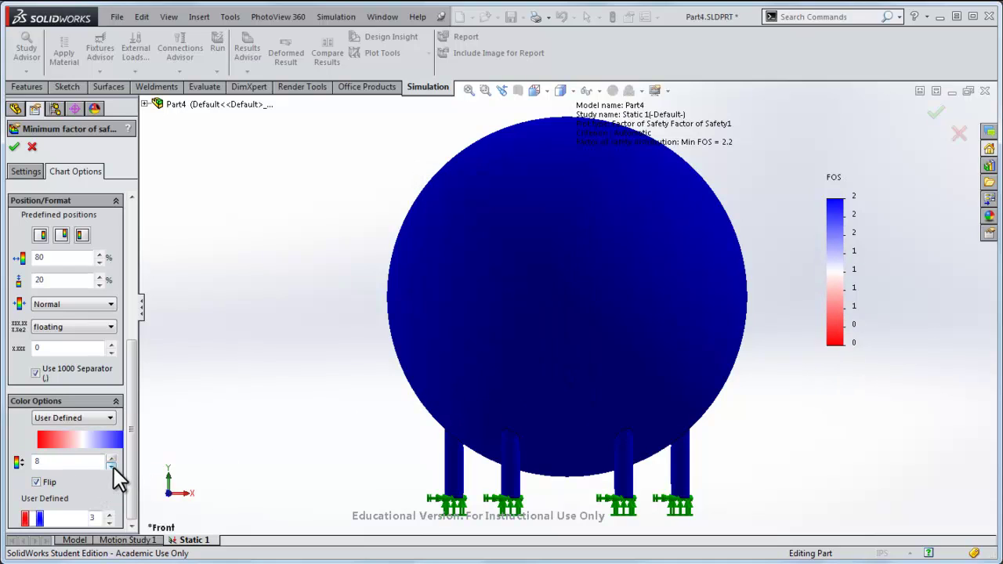
left_click(112, 465)
left_click(112, 466)
left_click(112, 465)
left_click(112, 466)
left_click(112, 466)
left_click(112, 466)
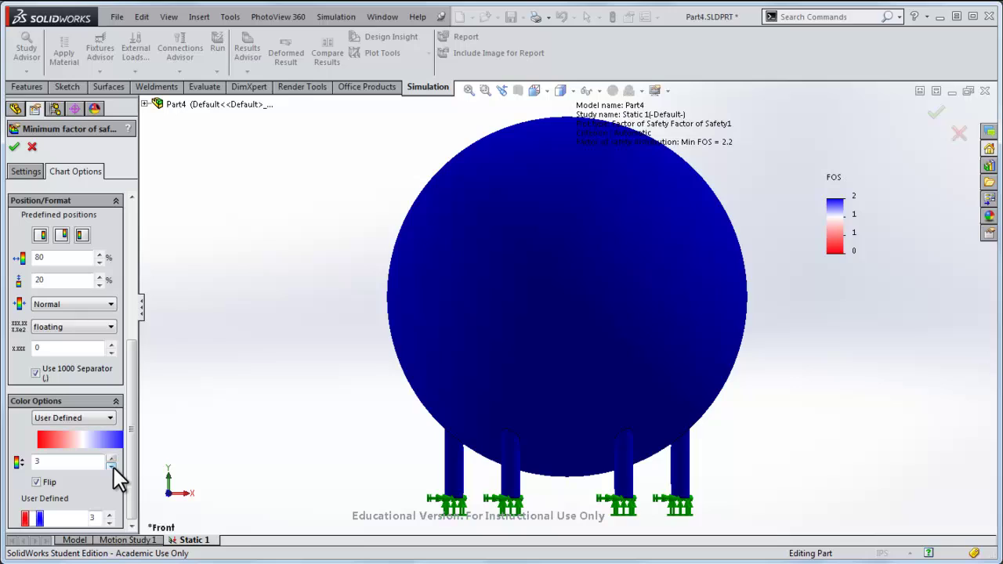
left_click(112, 465)
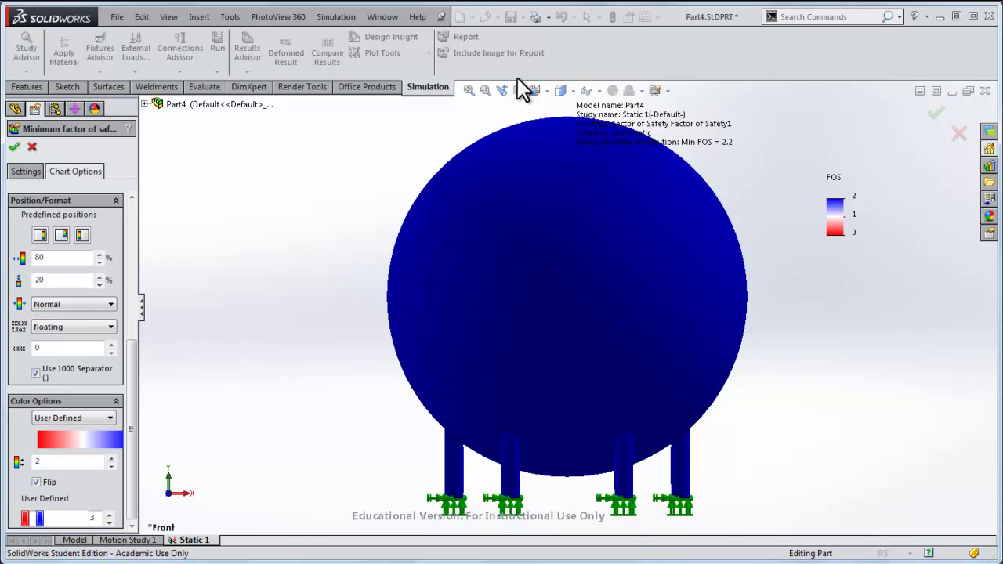
left_click(937, 112)
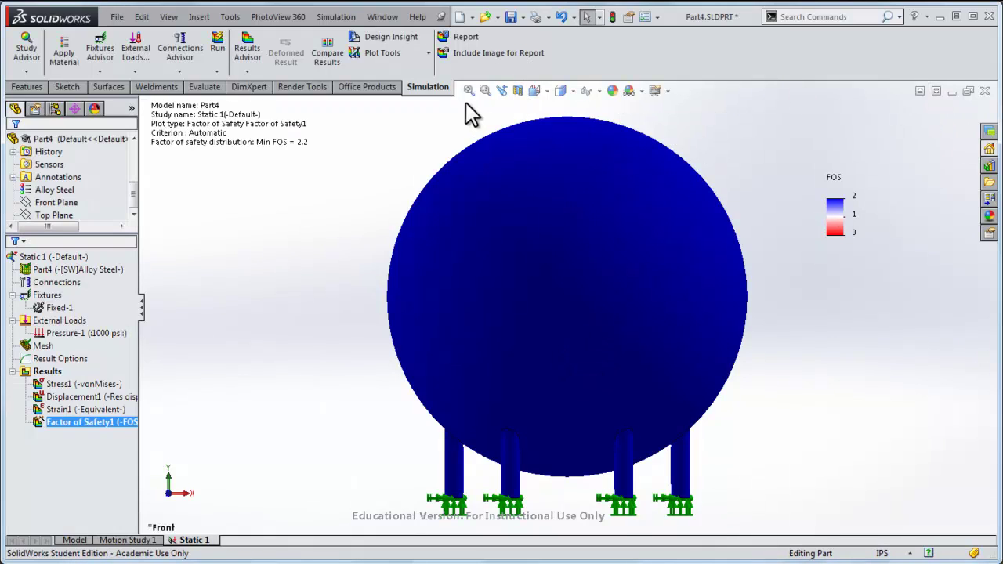
- Apply a section view parallel to the Front Plane and check the cutaway on the part model
left_click(520, 91)
left_click(938, 113)
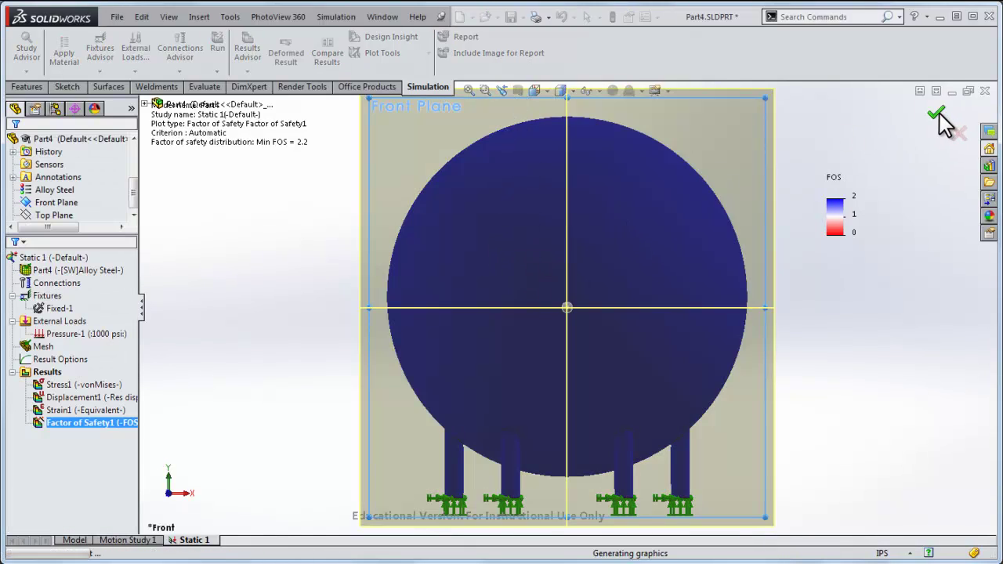
middle_click_drag(316, 241, 365, 329)
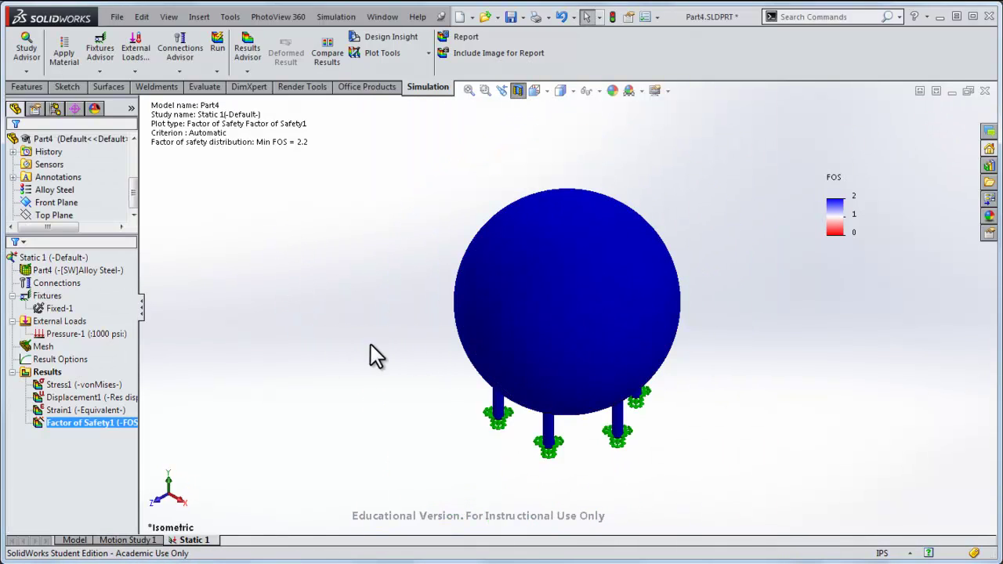
left_click(75, 540)
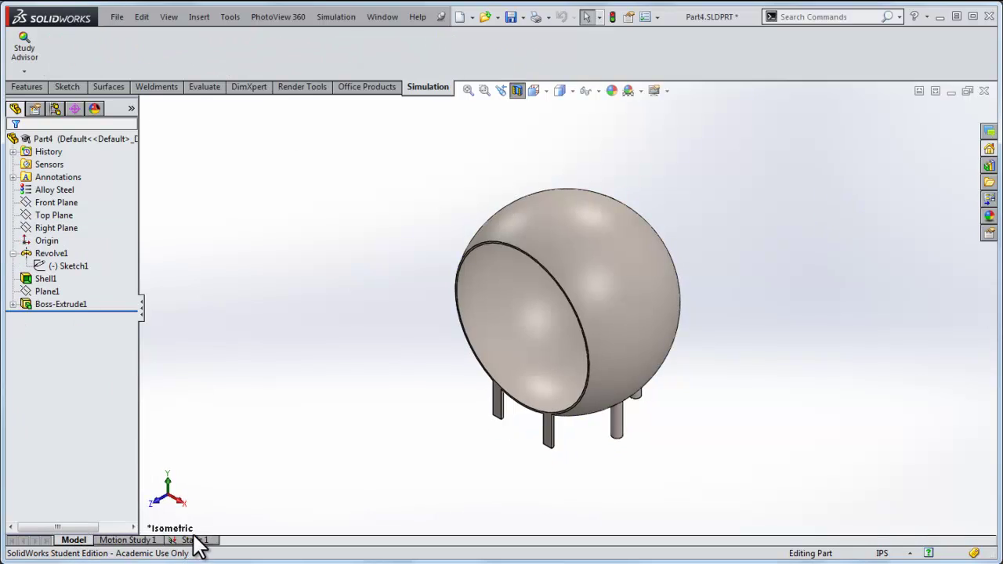
- Return to the static study and show the factor of safety plot again in the isometric view
left_click(196, 543)
right_click(101, 421)
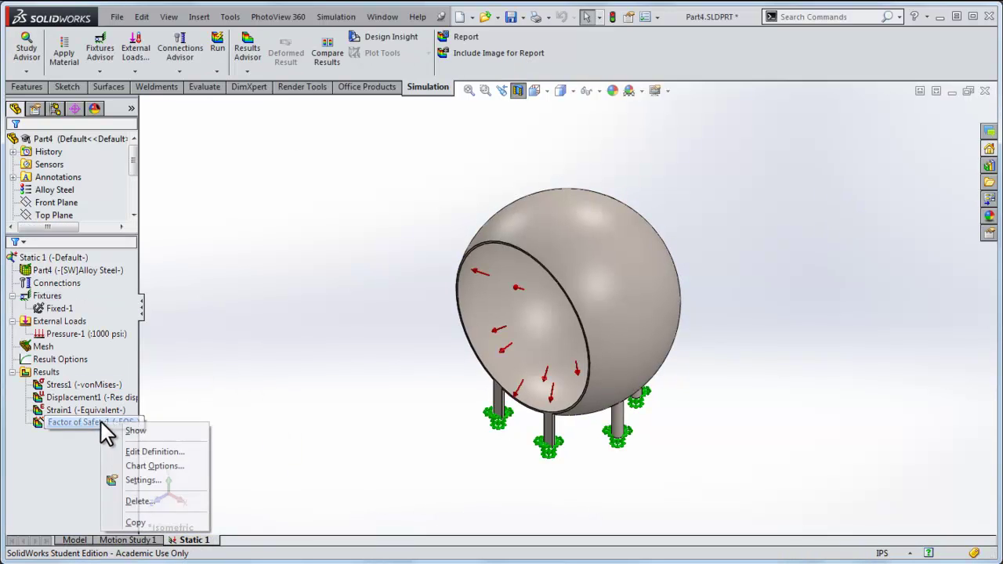
left_click(133, 431)
middle_click_drag(385, 340, 418, 396)
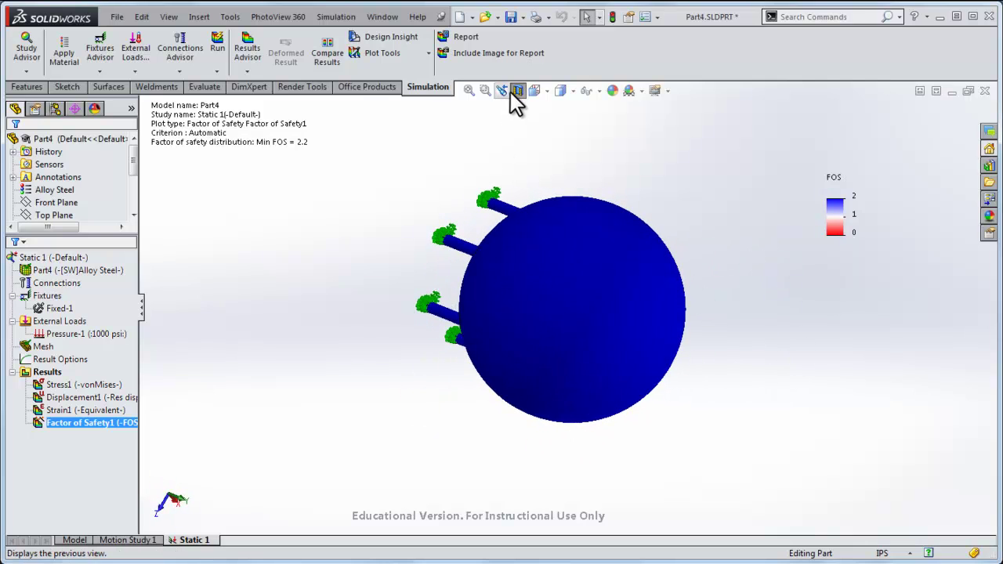
key("ctrl+7")
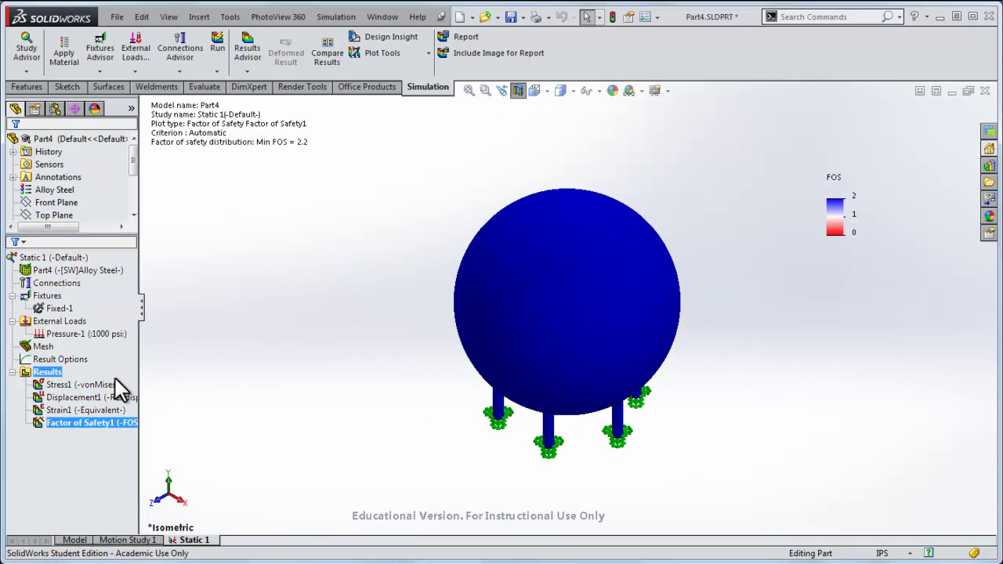
- Clip the factor of safety plot with a section at the Front Plane, offset 0.00 in, and inspect the cut sphere
right_click(94, 425)
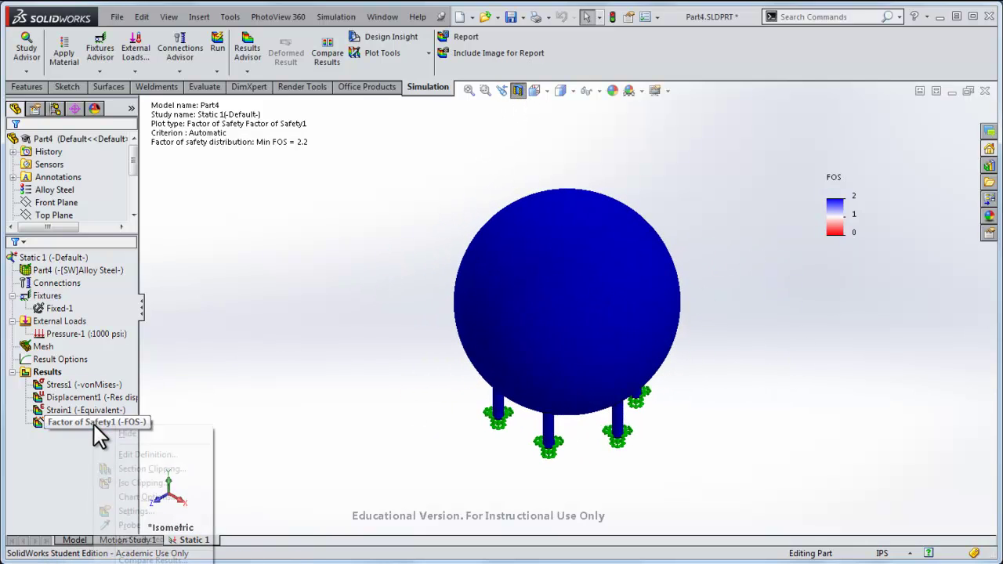
left_click(128, 470)
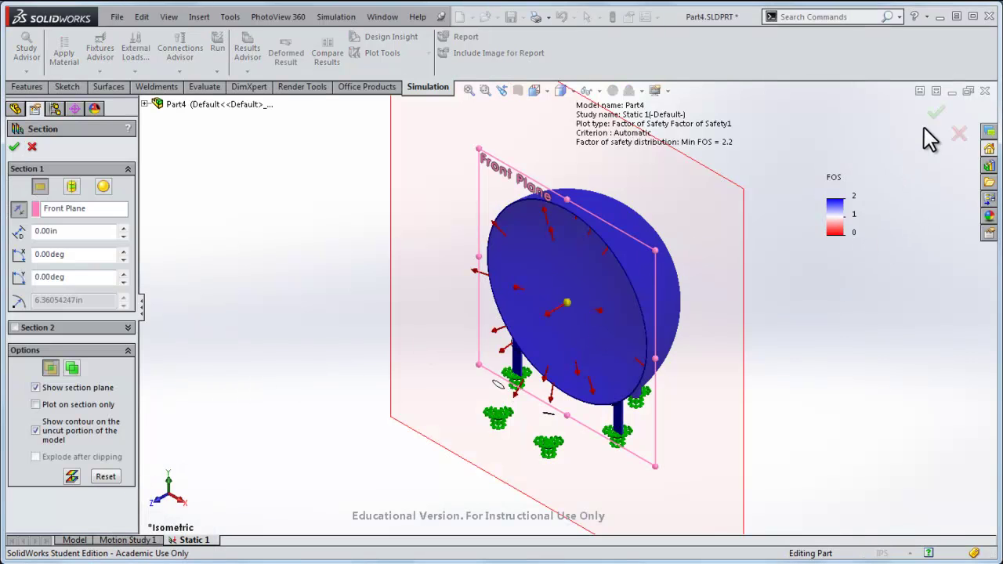
left_click(932, 114)
scroll(321, 429, "down", 5)
scroll(548, 304, "up", 5)
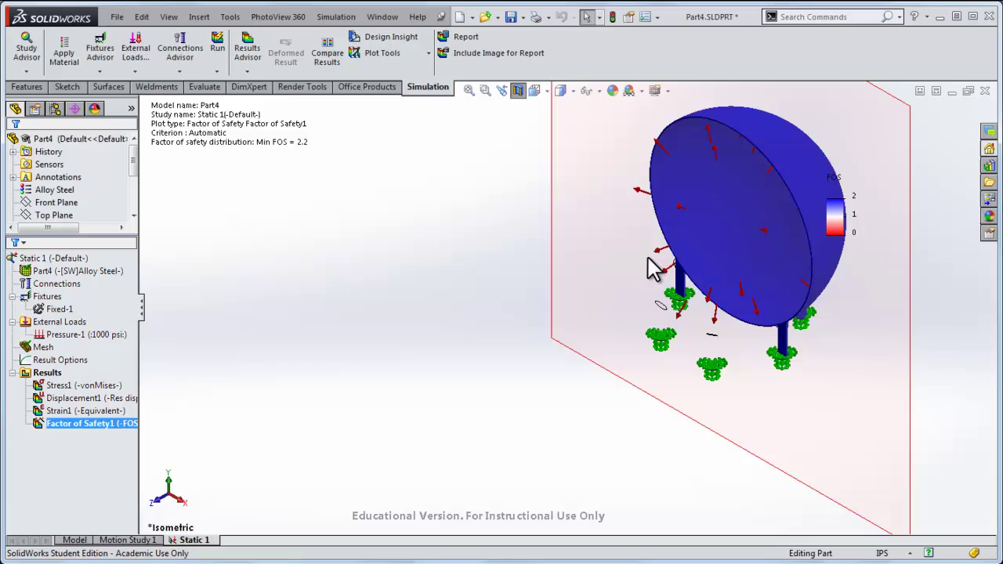
middle_click_drag(663, 245, 700, 198)
scroll(729, 261, "down", 3)
scroll(744, 284, "up", 2)
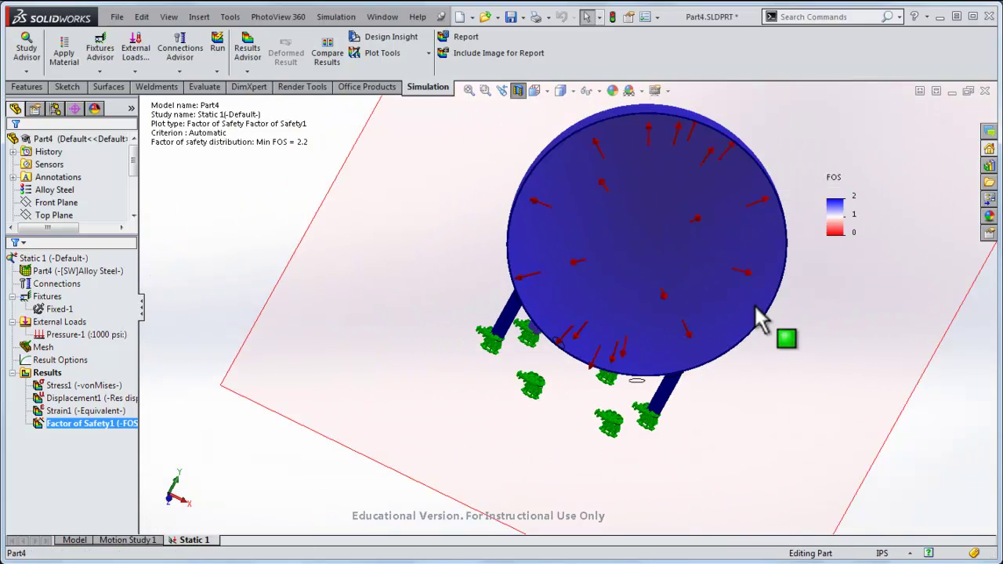
key("ctrl+7")
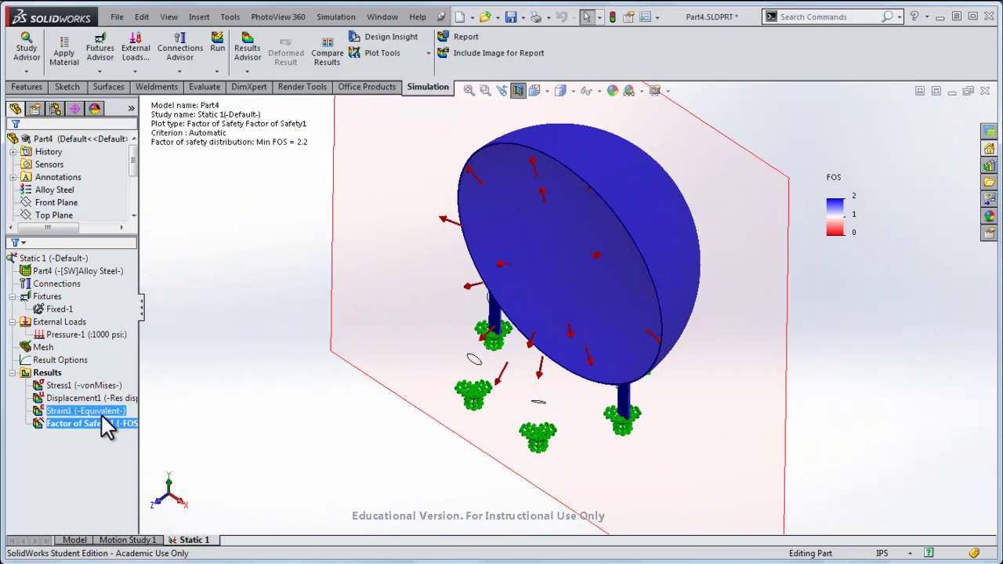
- Edit the internal pressure load and set its value to 2000 psi
left_click(72, 336)
right_click(72, 337)
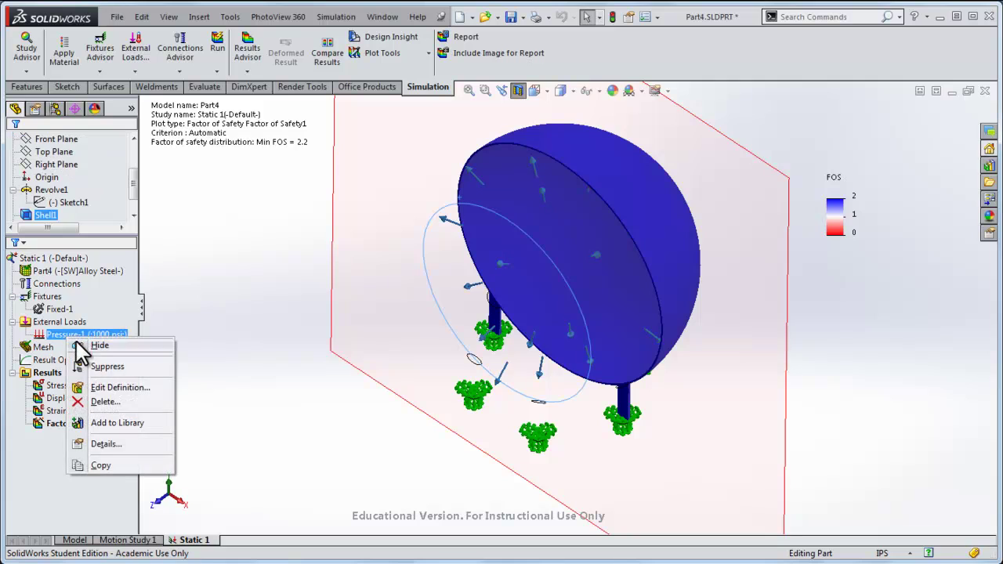
left_click(82, 387)
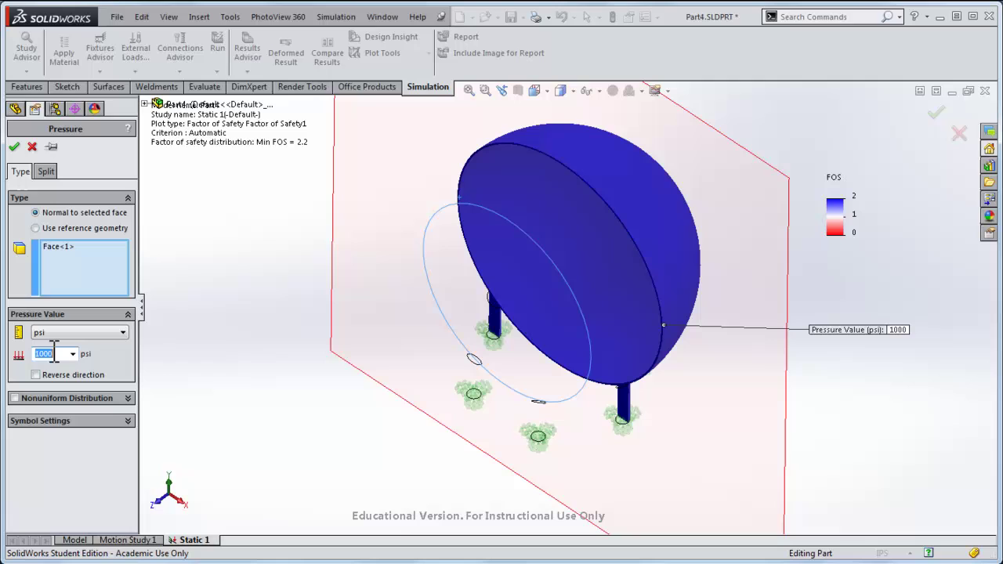
left_click(15, 146)
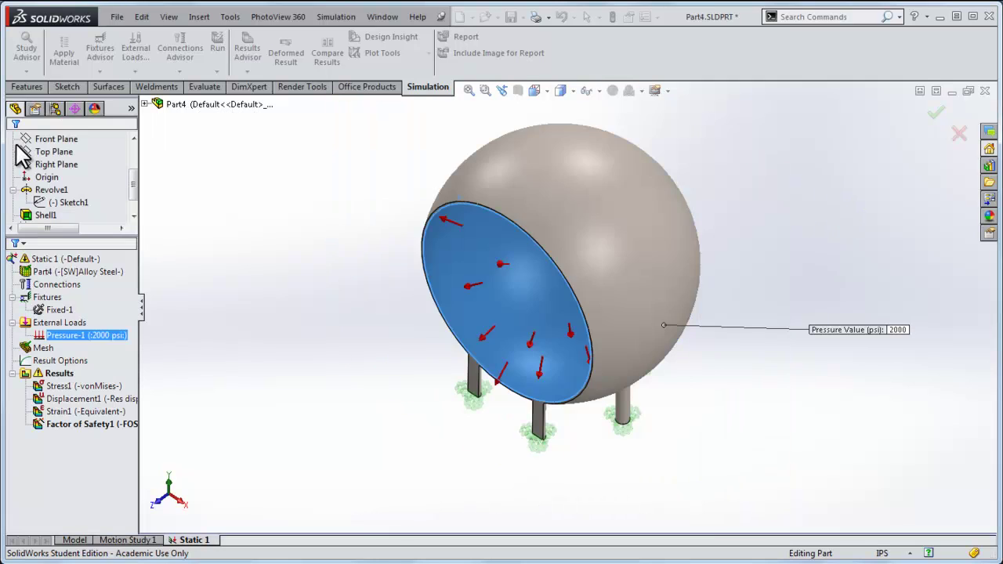
- Run the static study and inspect the factor of safety plot on the inside of the clipped sphere
left_click(217, 45)
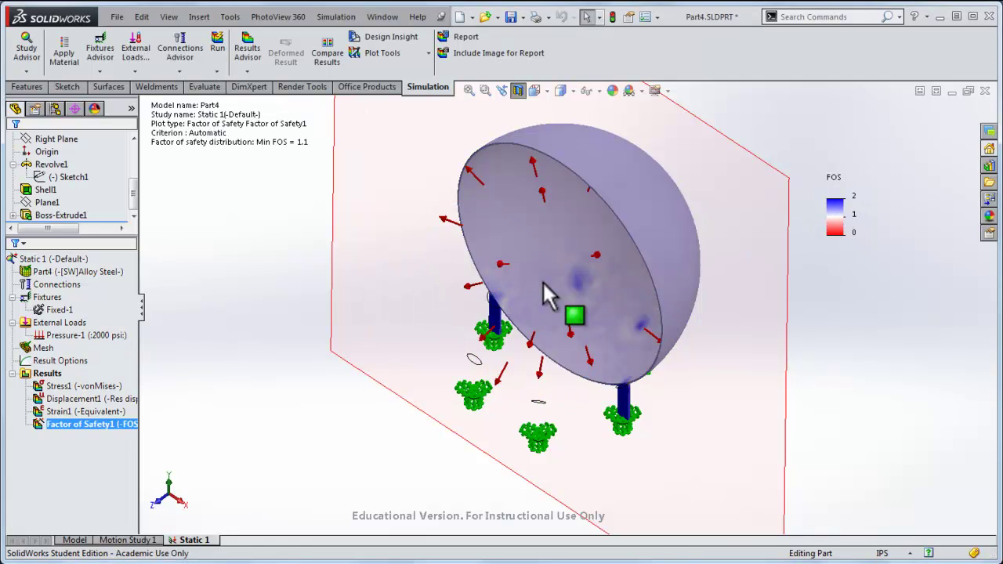
scroll(255, 313, "down", 2)
scroll(296, 298, "up", 2)
middle_click_drag(297, 298, 474, 252)
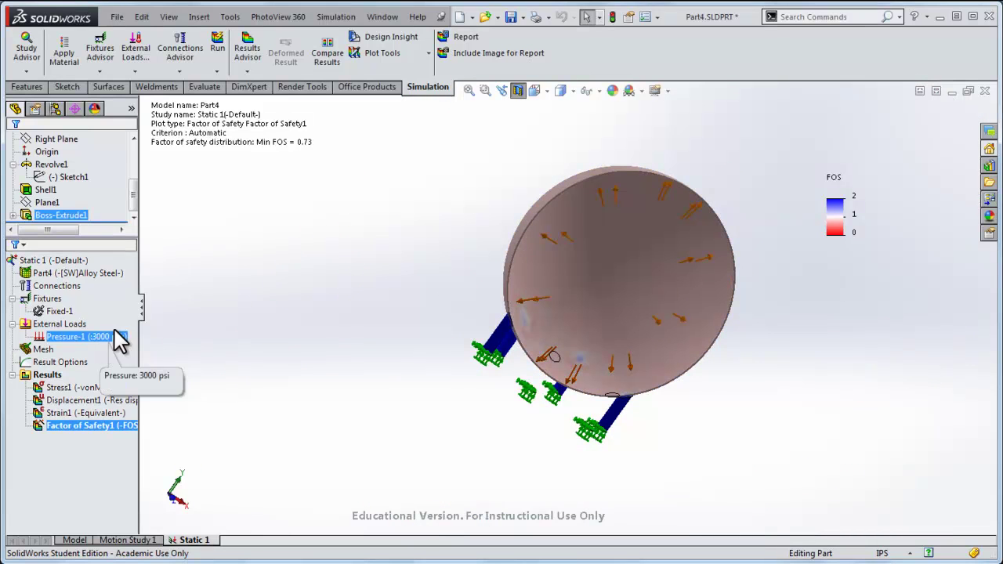
- Examine the clipped sphere's factor of safety plot under the 3000 psi pressure load from several angles
middle_click_drag(396, 274, 768, 273)
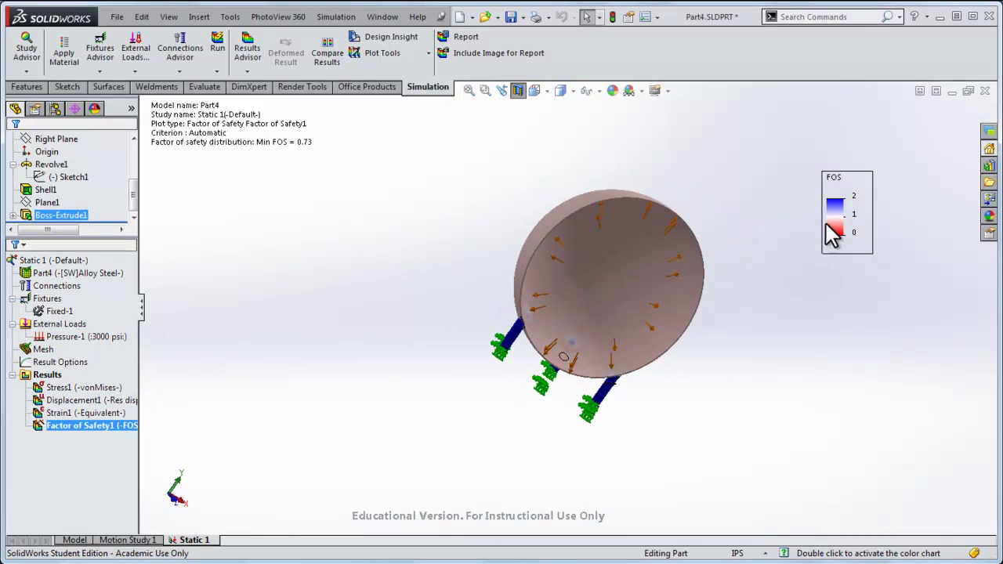
scroll(634, 283, "down", 5)
scroll(634, 283, "up", 4)
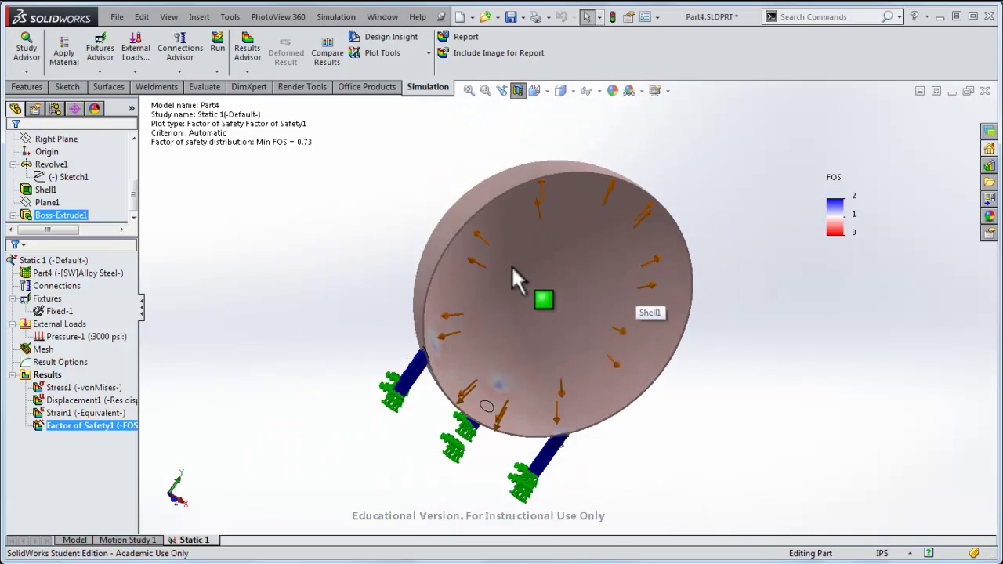
middle_click_drag(371, 246, 385, 264)
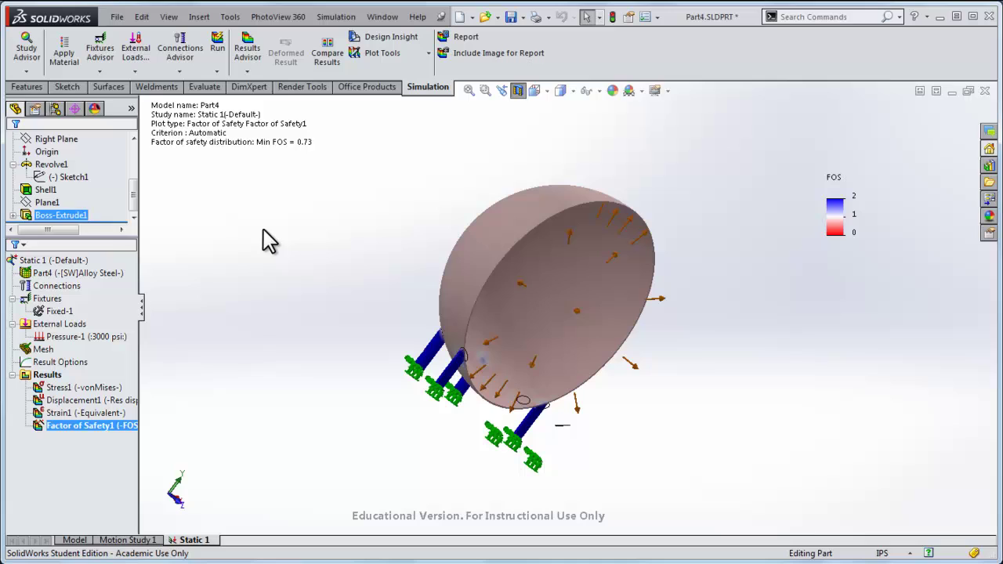
- Open the Probe tool for the factor of safety plot and set it to report on selected entities
left_click(94, 108)
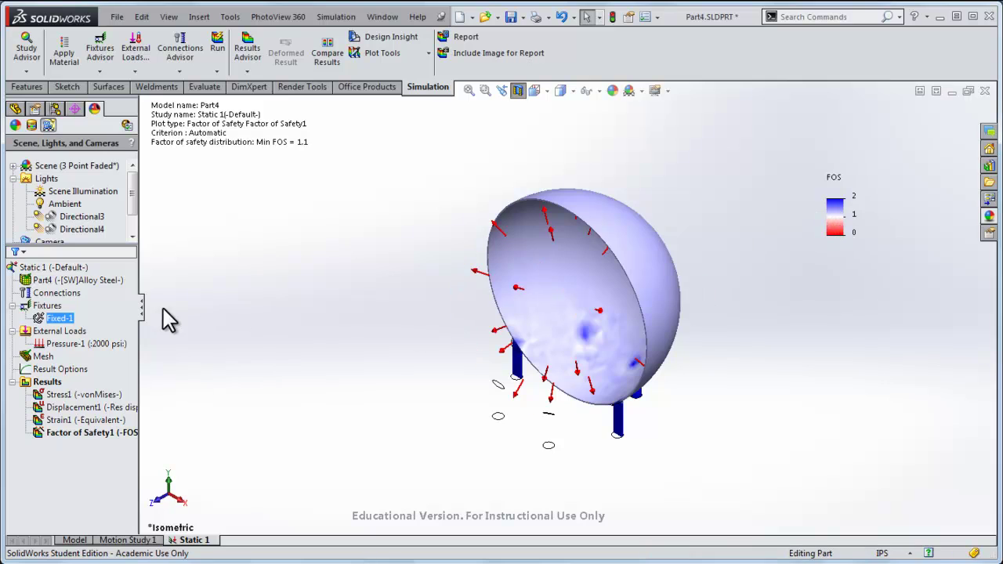
right_click(101, 434)
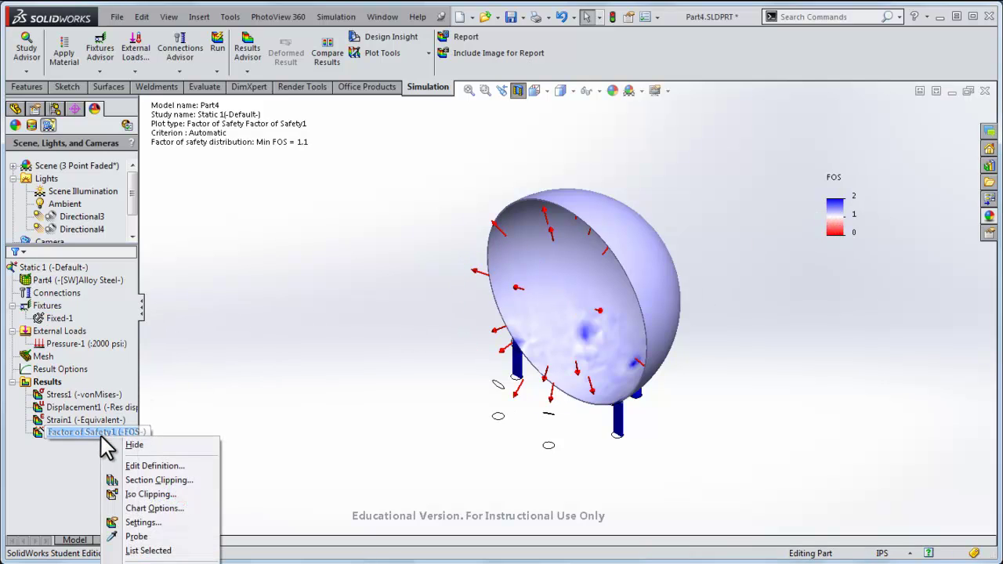
left_click(132, 536)
left_click(66, 216)
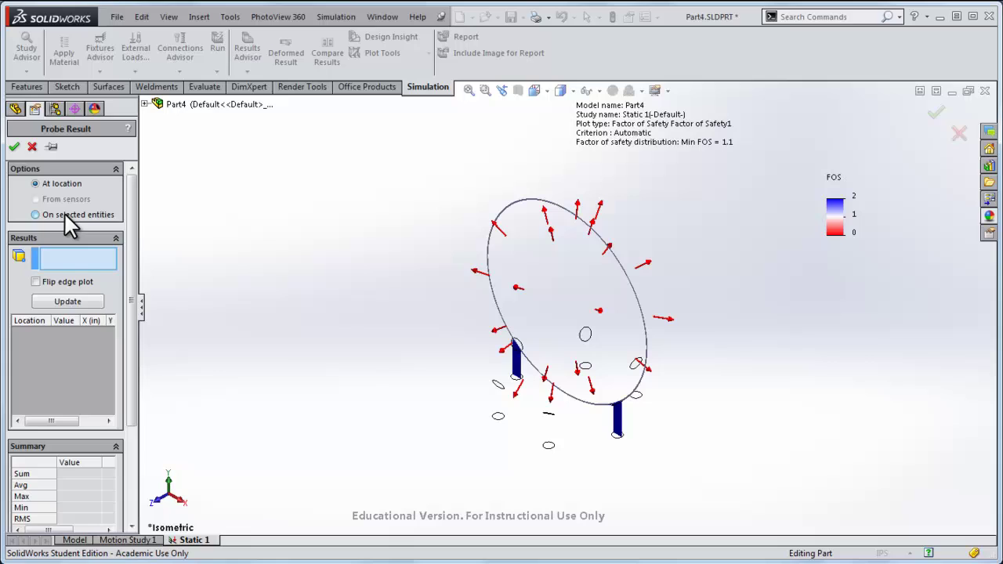
left_click(61, 186)
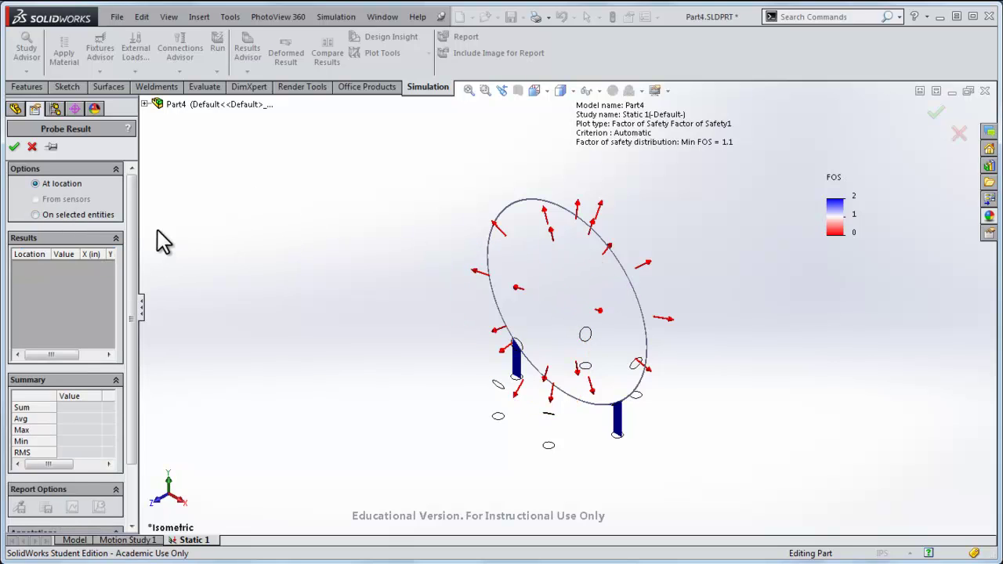
left_click(108, 215)
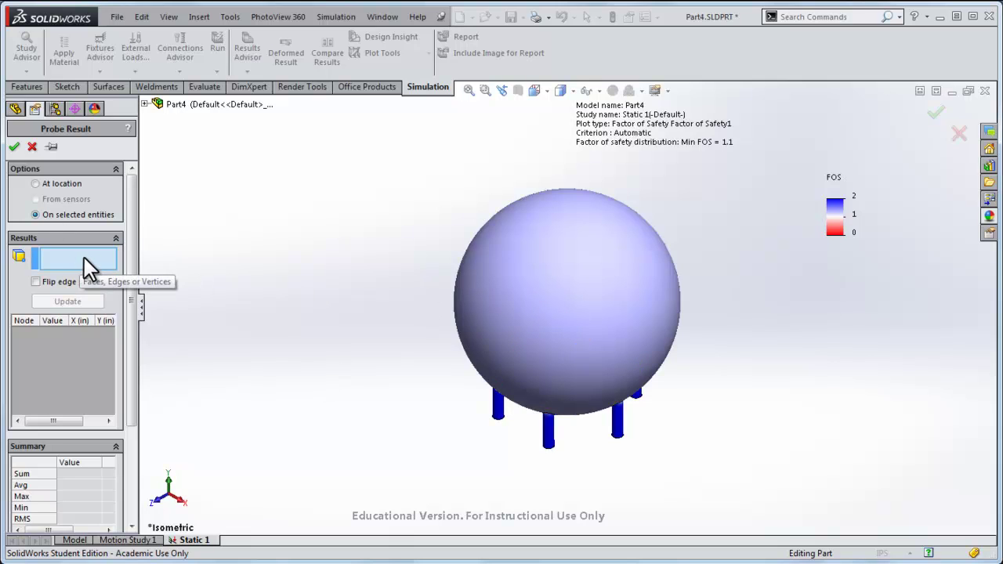
left_click(520, 259)
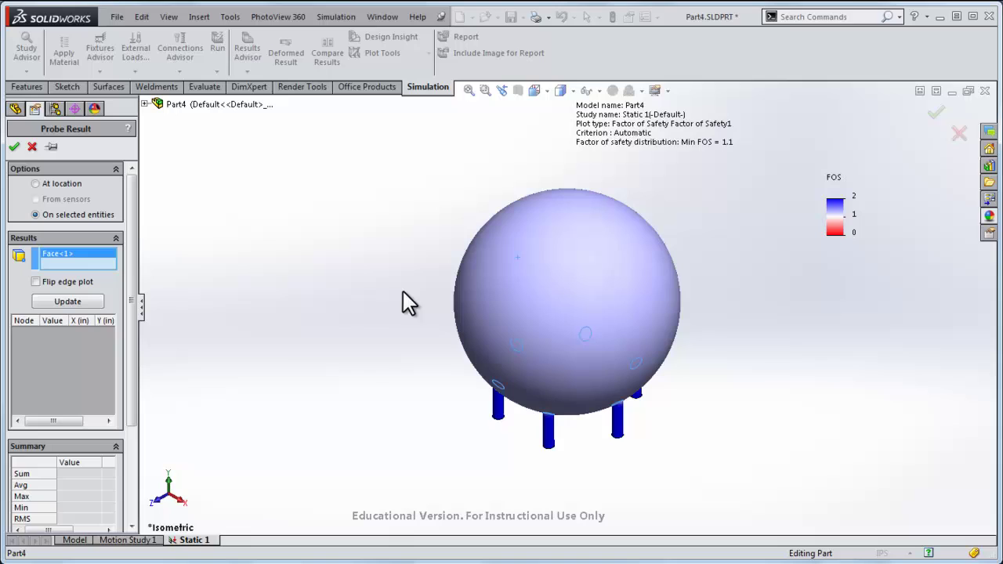
right_click(88, 259)
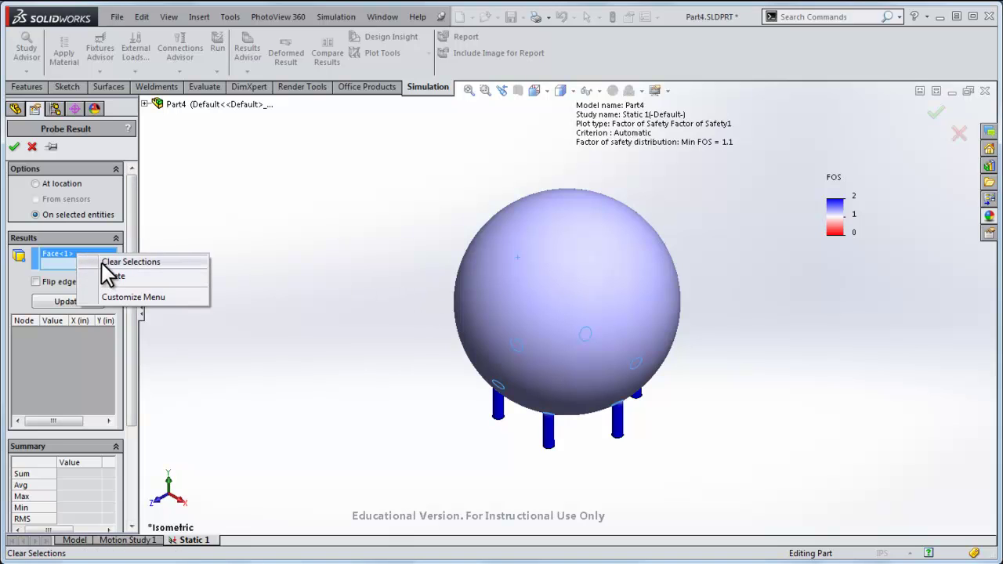
left_click(96, 265)
- Pick the sphere's Shell1 face with Select Other and update the factor of safety probe results for it
scroll(534, 220, "down", 4)
right_click(534, 256)
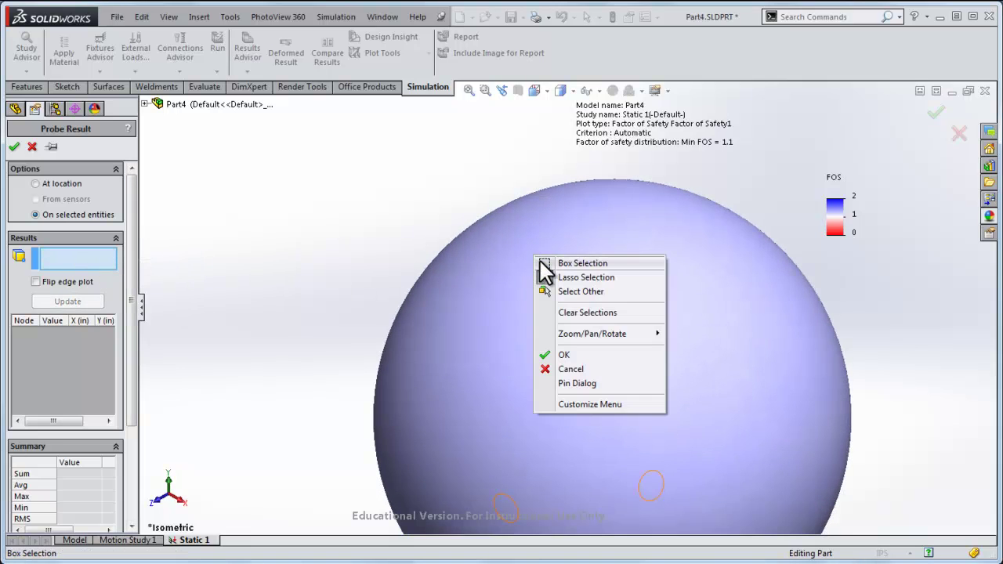
left_click(581, 291)
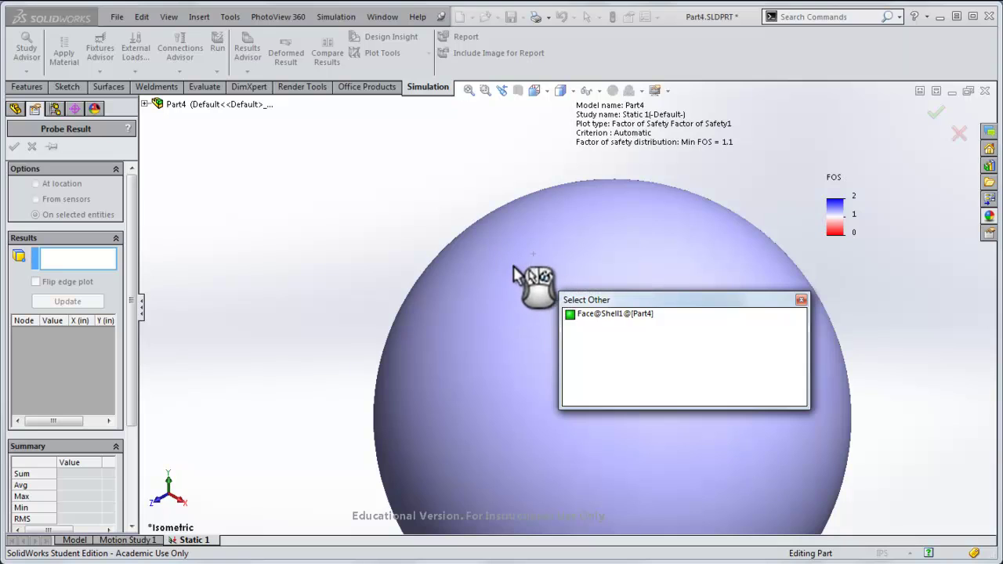
left_click(477, 255)
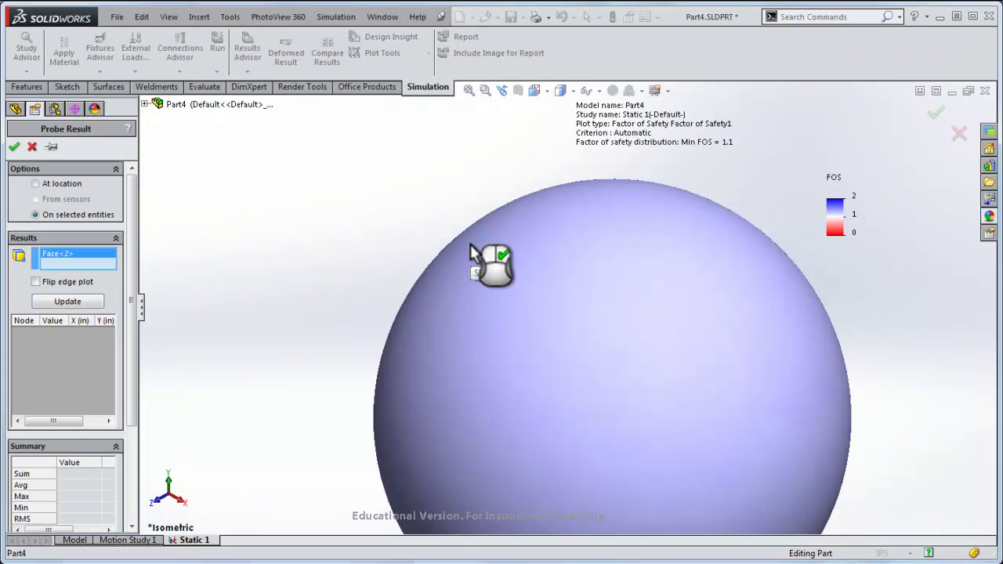
left_click(67, 301)
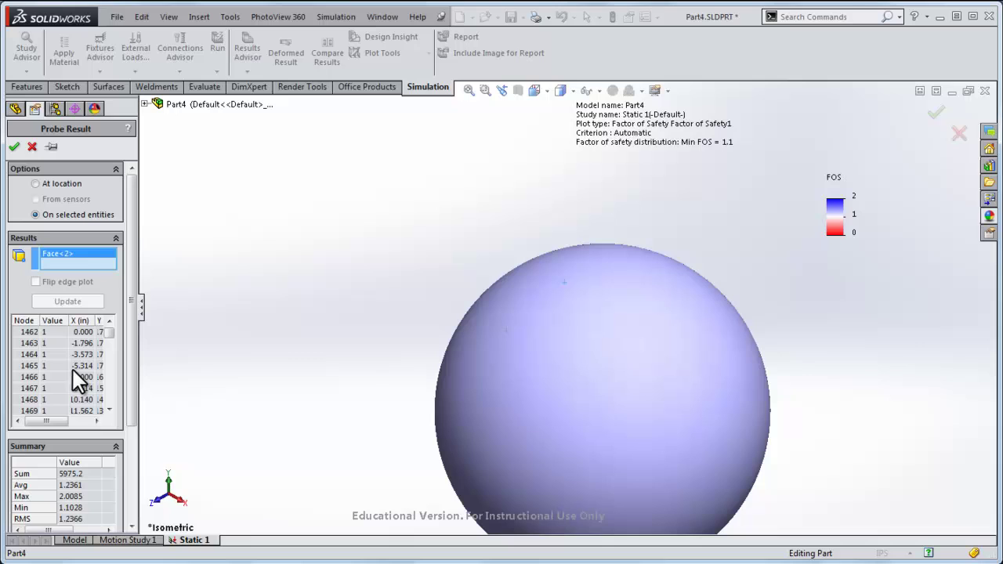
- Plot the probed factor of safety values by node, inspect the graph, and exit the probe without keeping it
scroll(132, 443, "down", 3)
left_click(72, 438)
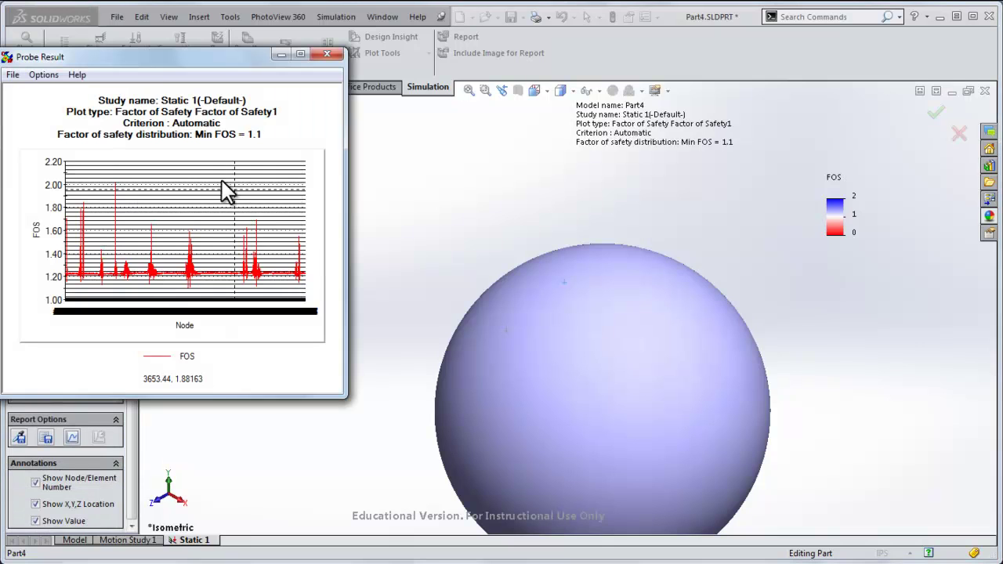
left_click_drag(153, 65, 335, 85)
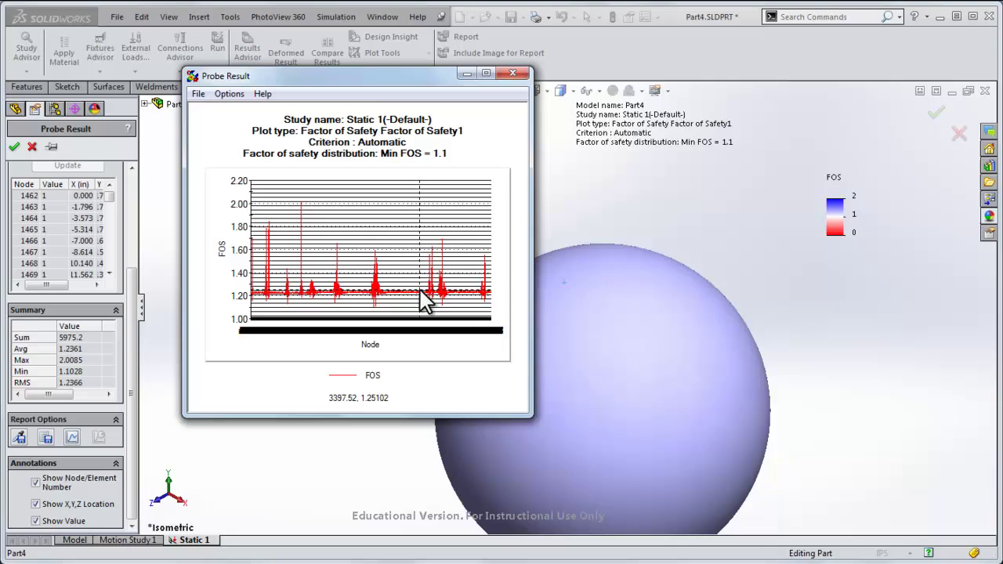
mouse_move(373, 69)
left_mouse_down()
mouse_move(390, 83)
mouse_move(387, 71)
mouse_move(373, 83)
left_mouse_up()
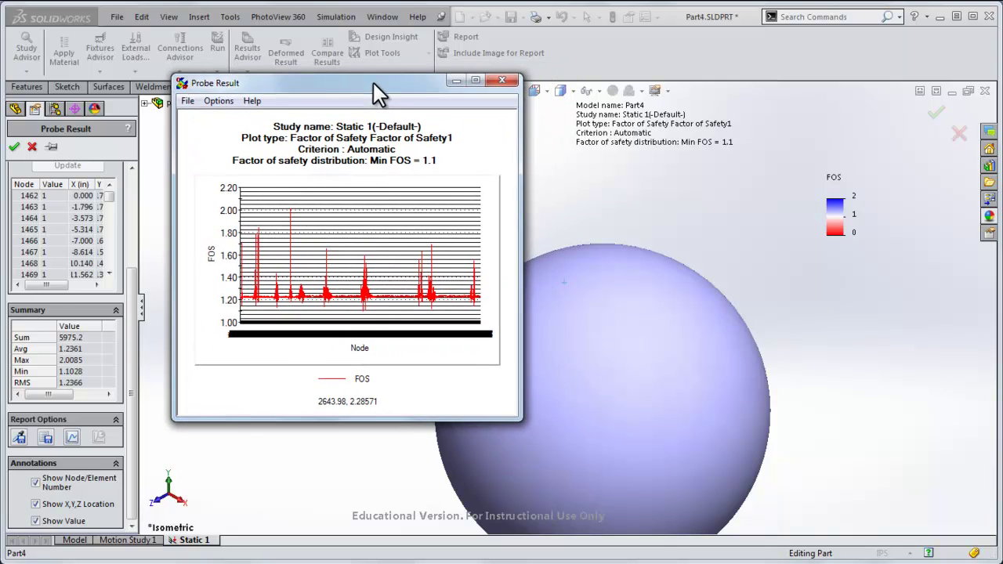
left_click(502, 81)
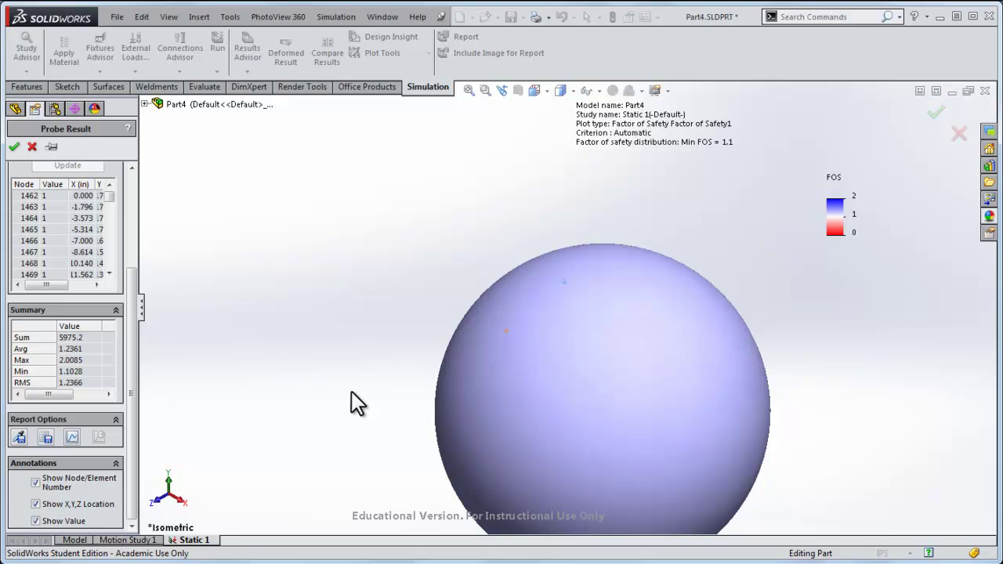
key("f")
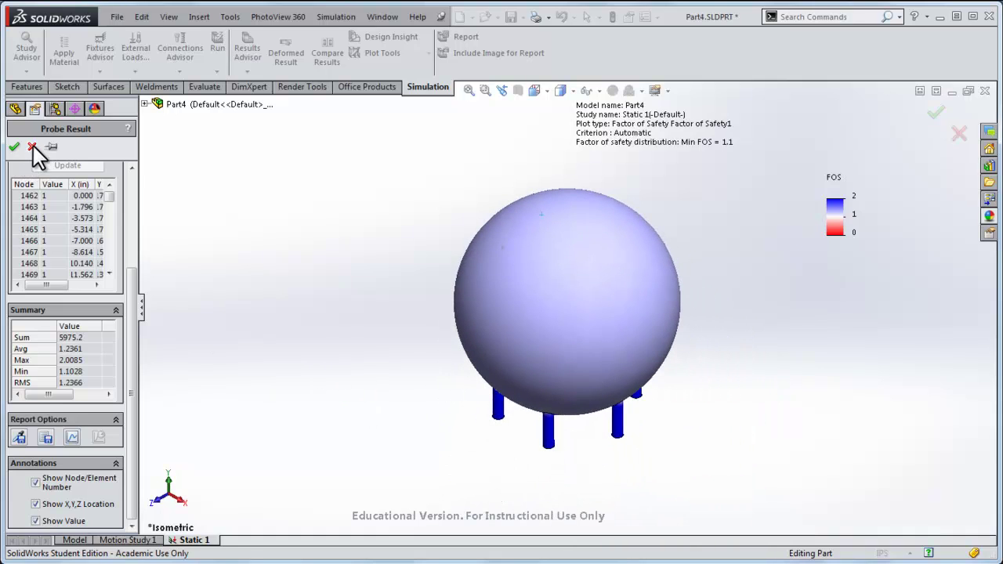
left_click(31, 147)
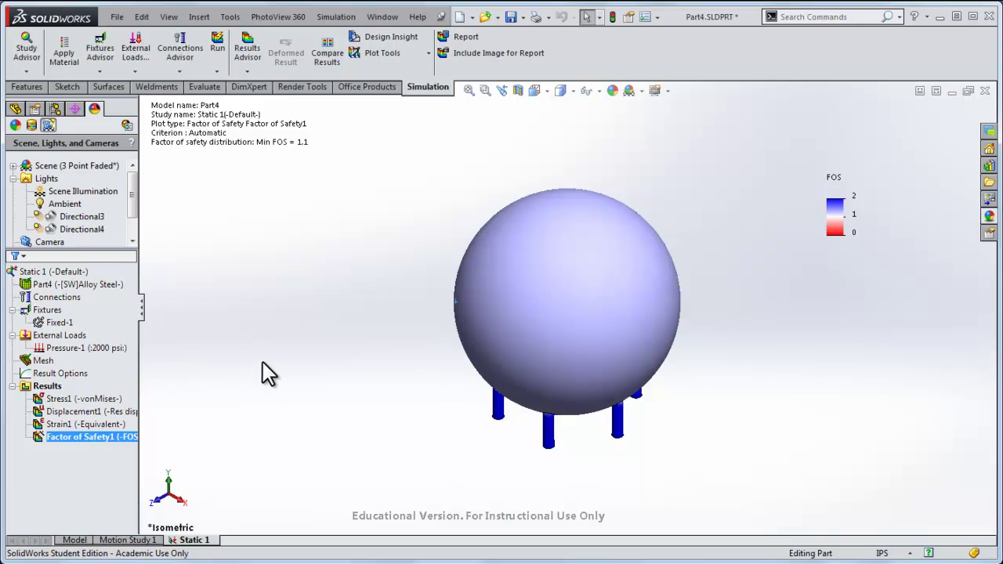